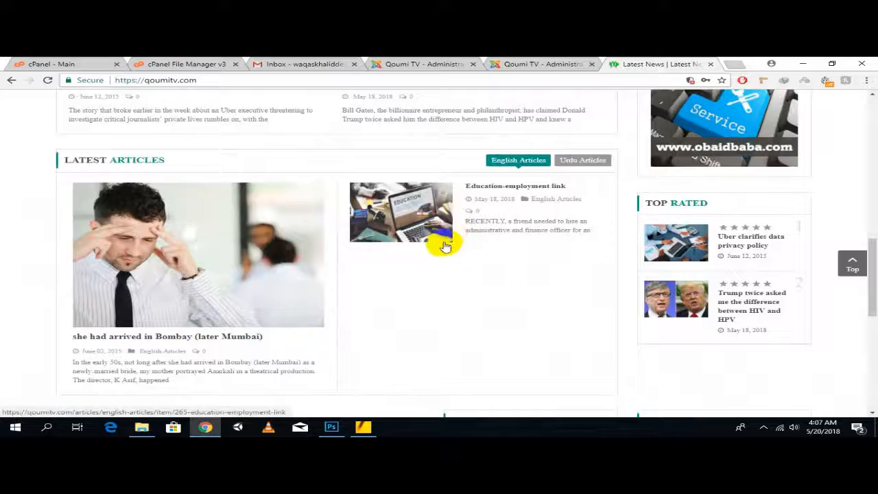
Step: Open the article "PML-N legislators wary of Nawaz's belligerence" from the latest news ticker on the Qoumi TV homepage
{"action": "scroll", "coordinate": [445, 243], "scroll_direction": "up", "scroll_amount": 8}
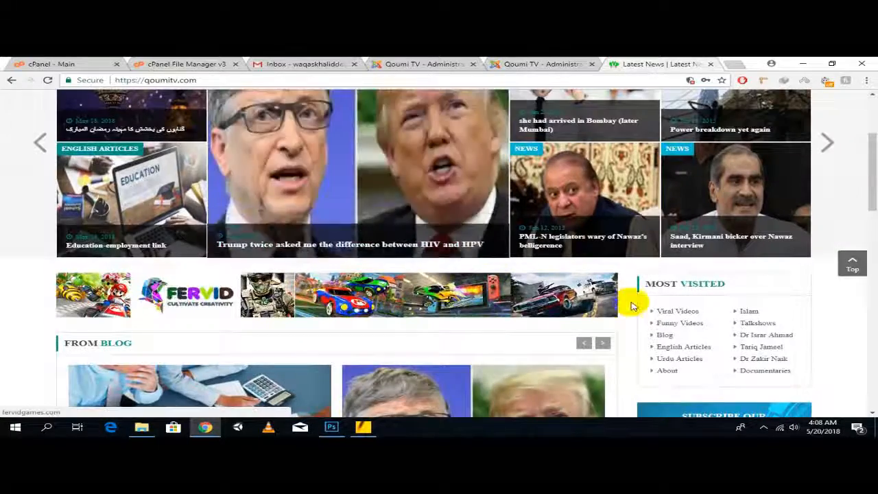
{"action": "scroll", "coordinate": [633, 299], "scroll_direction": "up", "scroll_amount": 3}
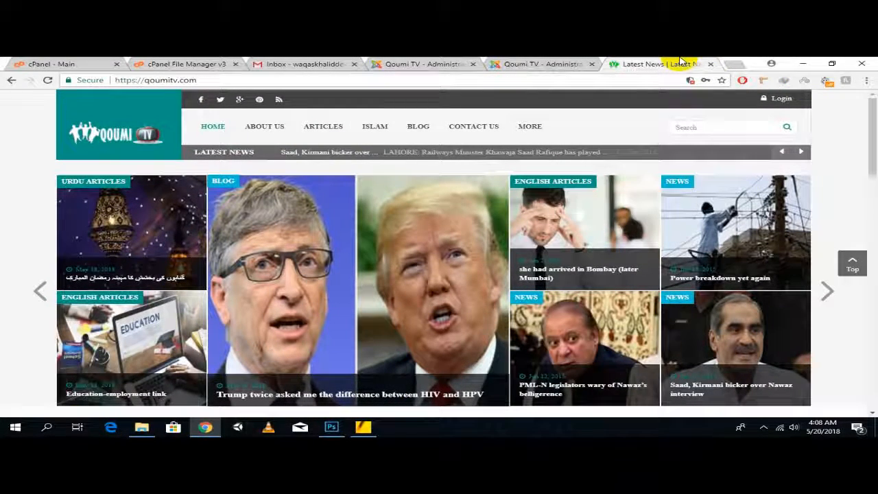
{"action": "right_click", "coordinate": [680, 61]}
{"action": "left_click", "coordinate": [603, 163]}
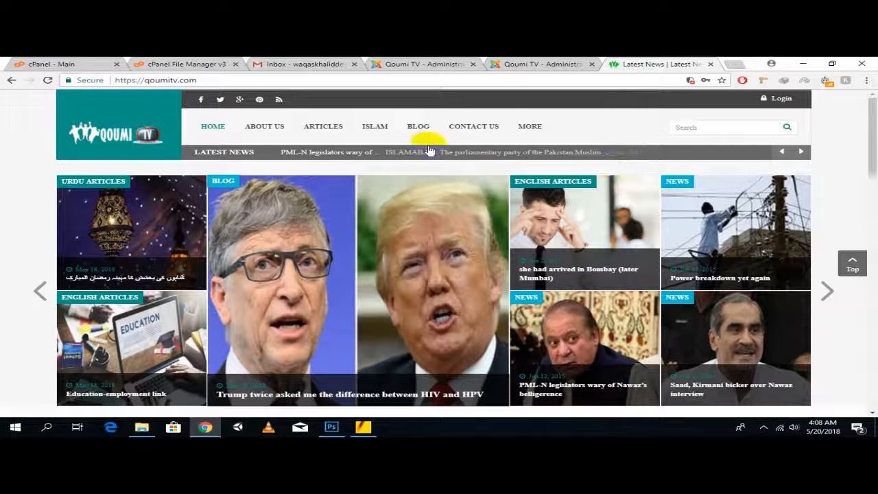
{"action": "left_click", "coordinate": [364, 156]}
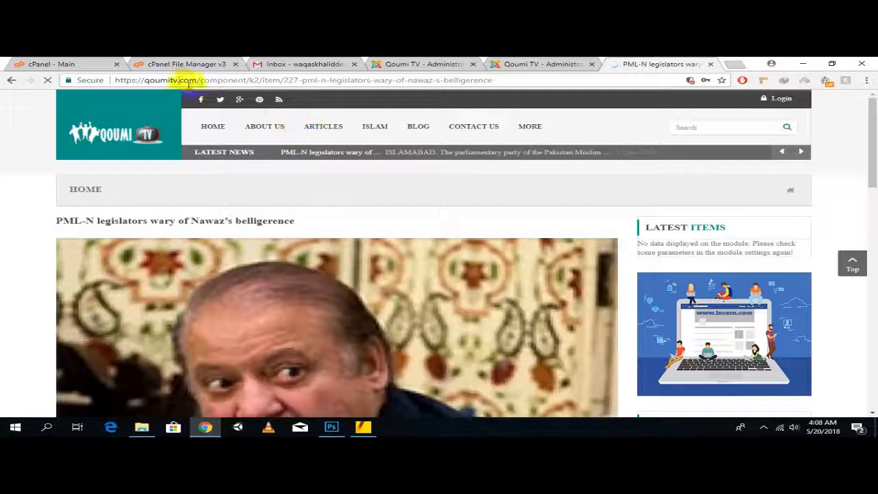
{"action": "left_click_drag", "start_coordinate": [117, 79], "coordinate": [546, 86]}
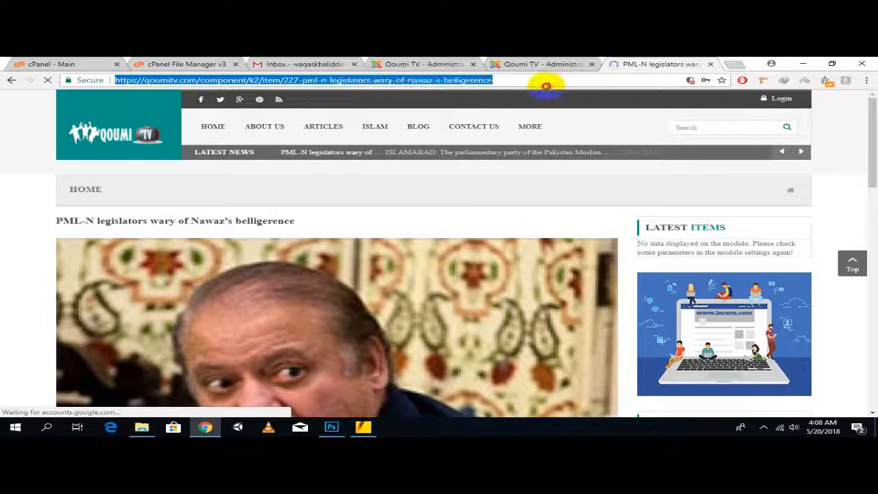
{"action": "left_click", "coordinate": [519, 80]}
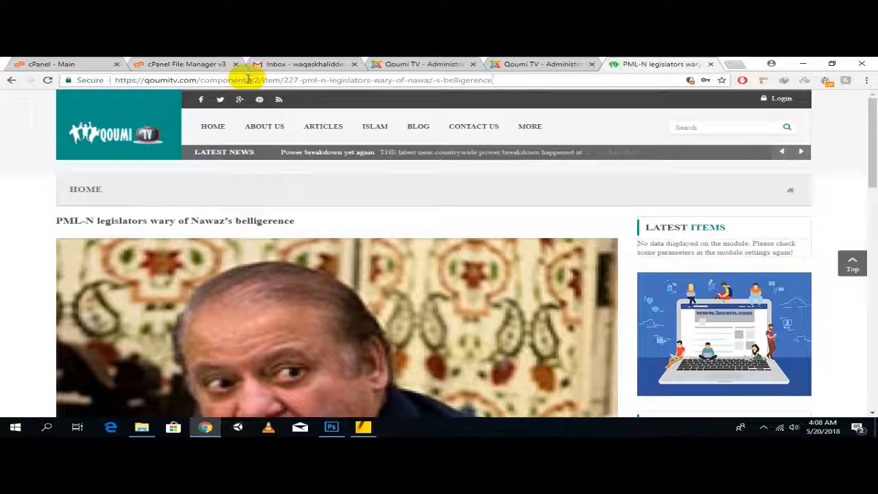
{"action": "left_click_drag", "start_coordinate": [249, 79], "coordinate": [219, 79]}
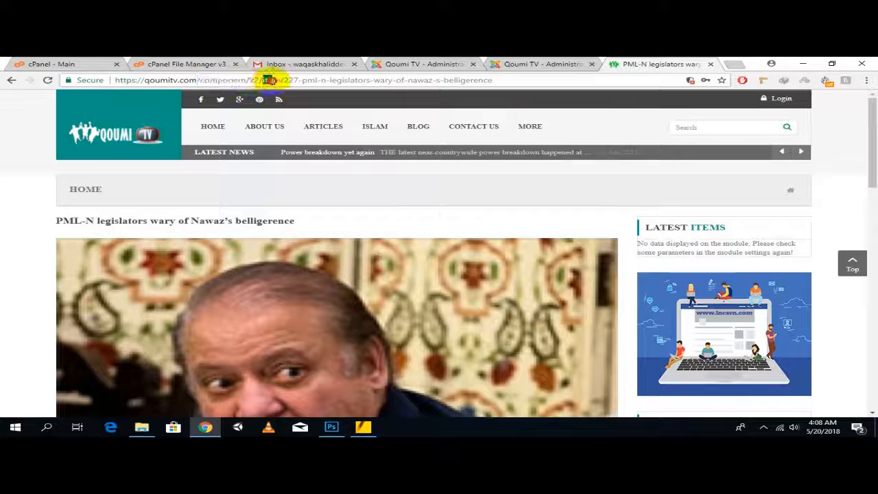
{"action": "left_click_drag", "start_coordinate": [291, 79], "coordinate": [209, 80]}
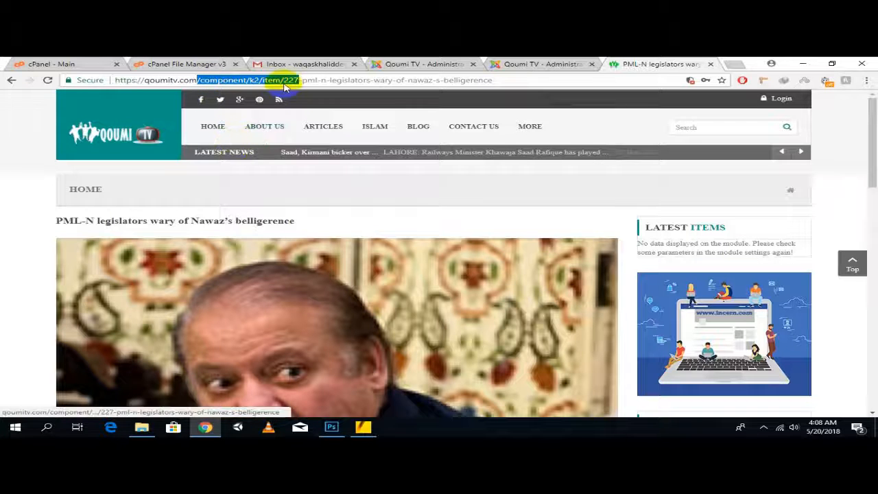
{"action": "left_click_drag", "start_coordinate": [301, 80], "coordinate": [197, 83]}
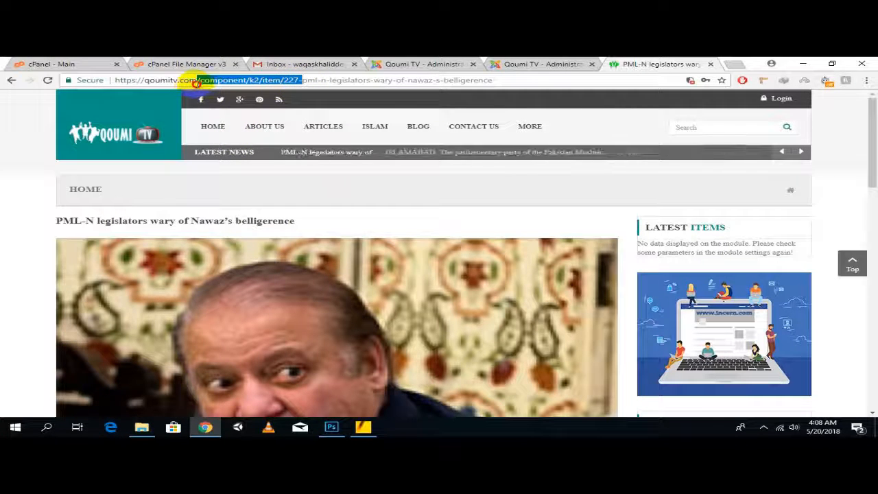
{"action": "key", "text": "BackSpace"}
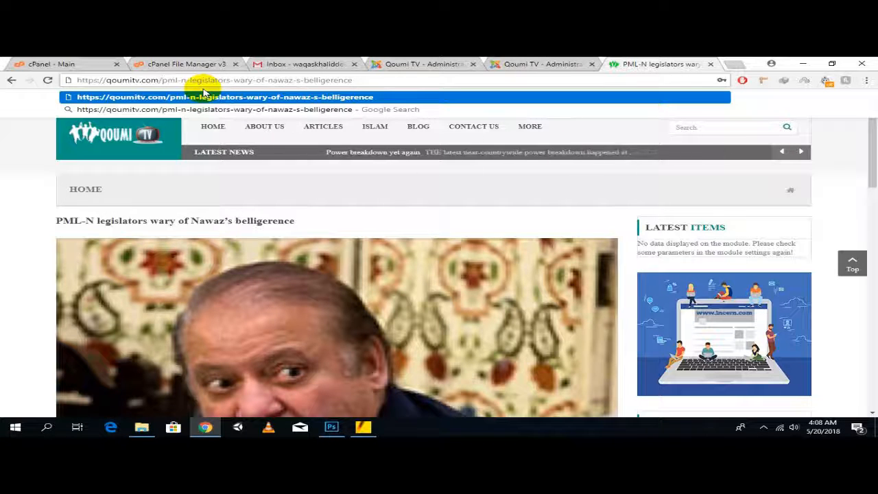
{"action": "left_click_drag", "start_coordinate": [365, 80], "coordinate": [62, 81]}
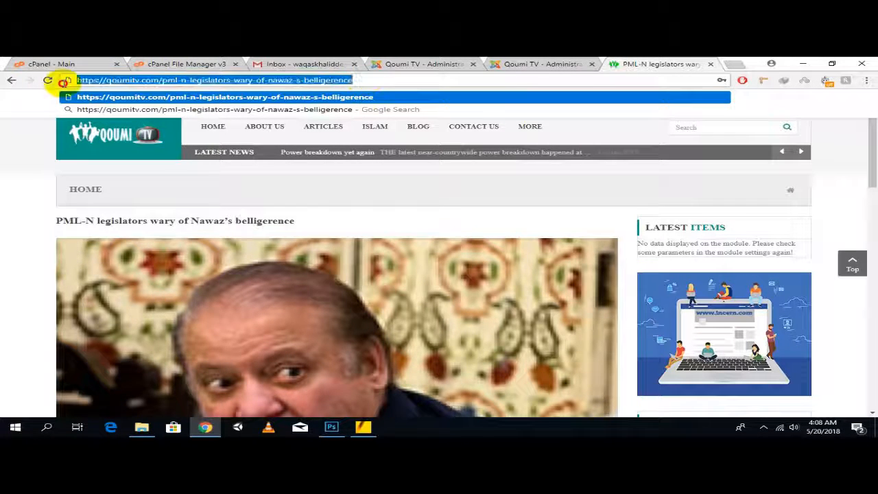
{"action": "left_click", "coordinate": [358, 80]}
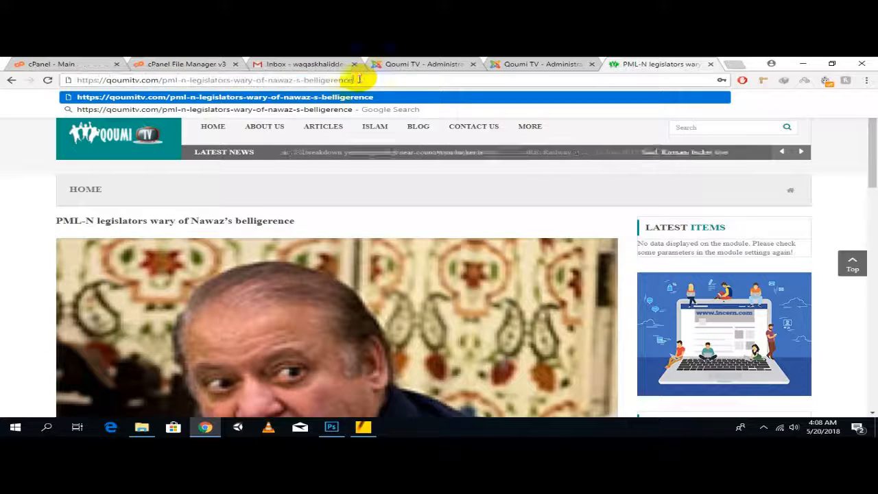
{"action": "left_click", "coordinate": [2, 222]}
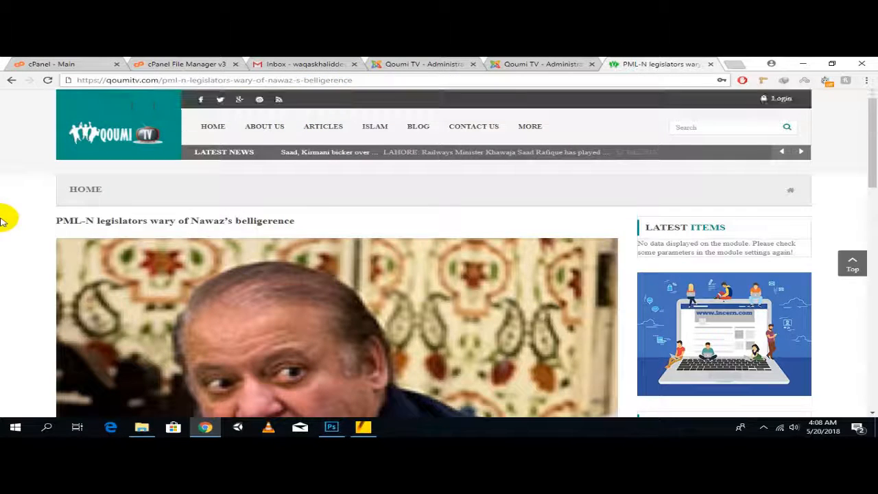
Step: Open the K2 items list in the Joomla administrator and go to the K2 parameters
{"action": "left_click", "coordinate": [527, 66]}
{"action": "left_click", "coordinate": [628, 65]}
{"action": "left_click", "coordinate": [528, 65]}
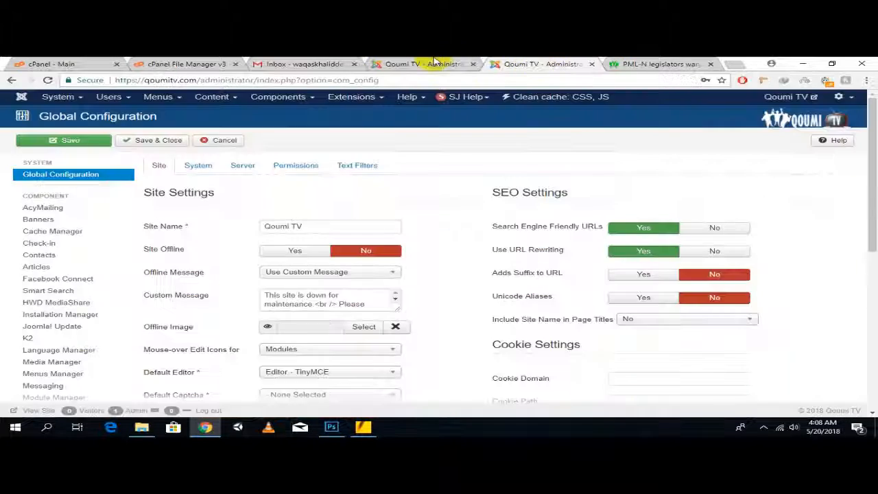
{"action": "left_click", "coordinate": [278, 97]}
{"action": "mouse_move", "coordinate": [280, 168]}
{"action": "mouse_move", "coordinate": [288, 185]}
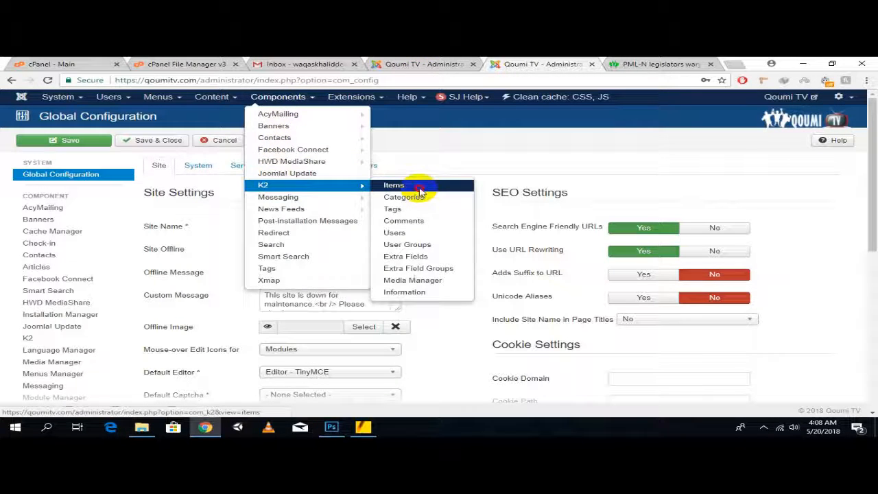
{"action": "left_click", "coordinate": [420, 190]}
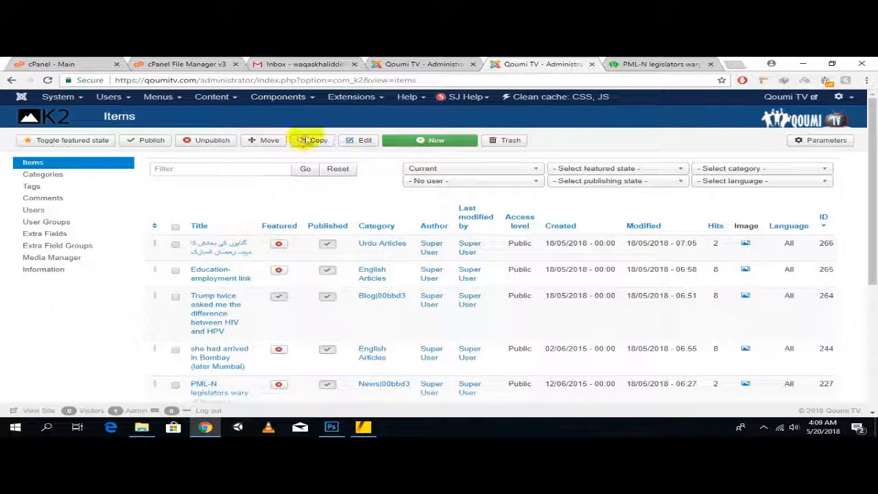
{"action": "left_click", "coordinate": [822, 146]}
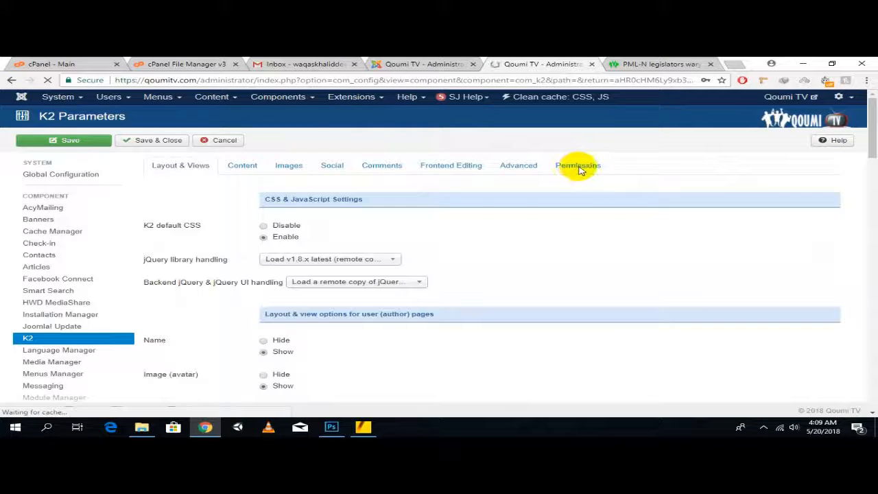
Step: Locate K2 among the Global Configuration components in the other administrator tab, and close that duplicate tab
{"action": "left_click", "coordinate": [439, 64]}
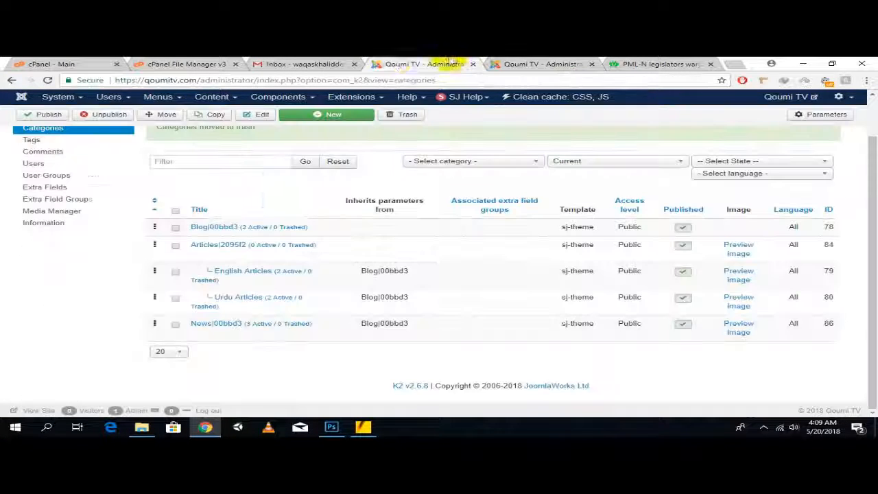
{"action": "left_click", "coordinate": [61, 98]}
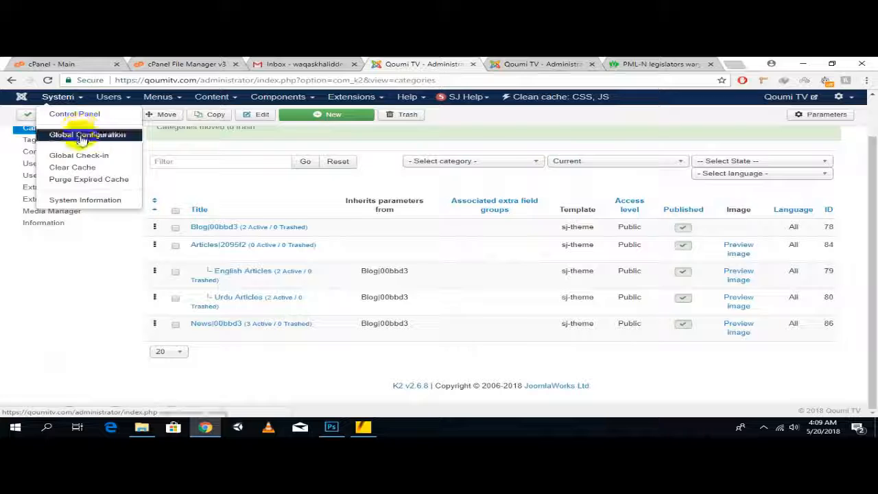
{"action": "left_click", "coordinate": [60, 135]}
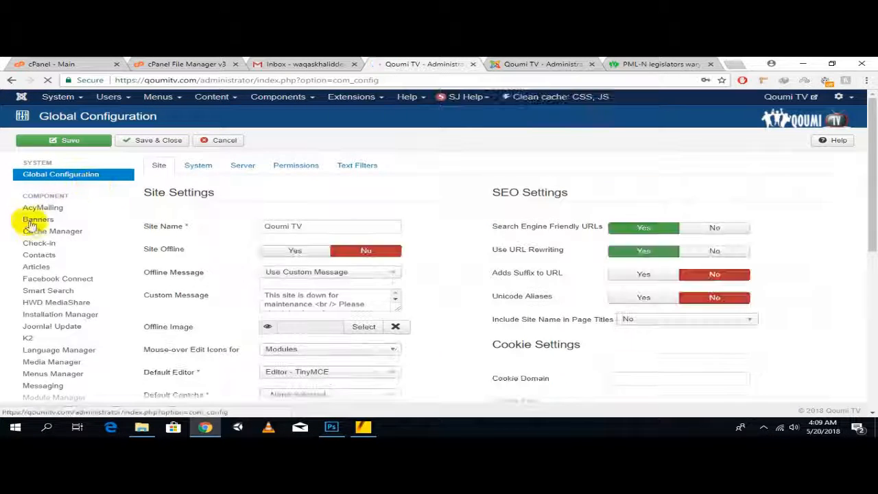
{"action": "scroll", "coordinate": [103, 247], "scroll_direction": "down", "scroll_amount": 4}
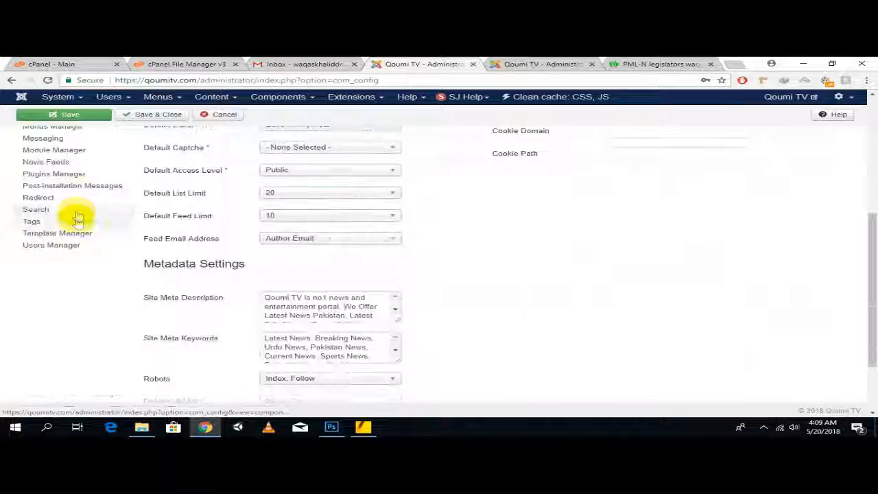
{"action": "scroll", "coordinate": [72, 234], "scroll_direction": "up", "scroll_amount": 3}
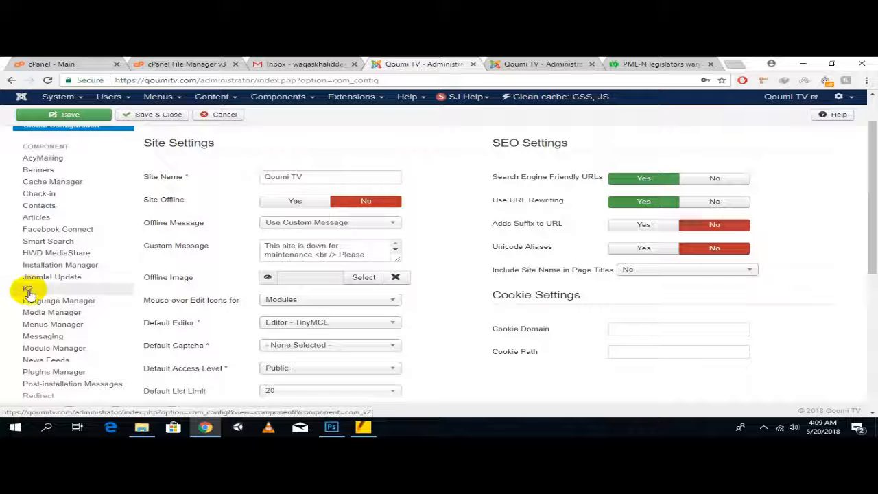
{"action": "left_click", "coordinate": [543, 64]}
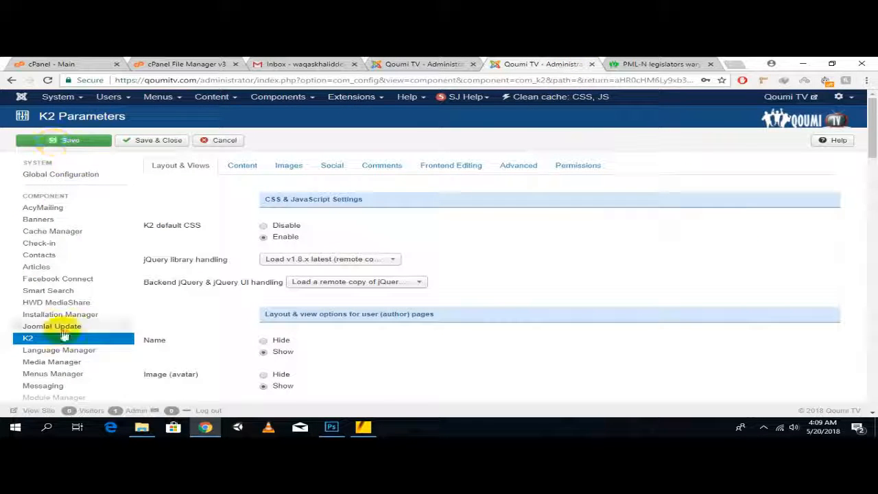
{"action": "left_click", "coordinate": [427, 63]}
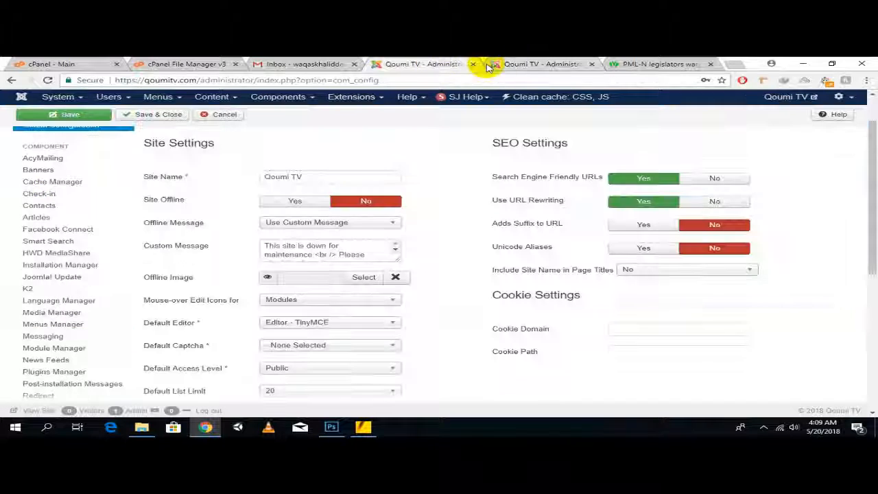
{"action": "left_click", "coordinate": [473, 64]}
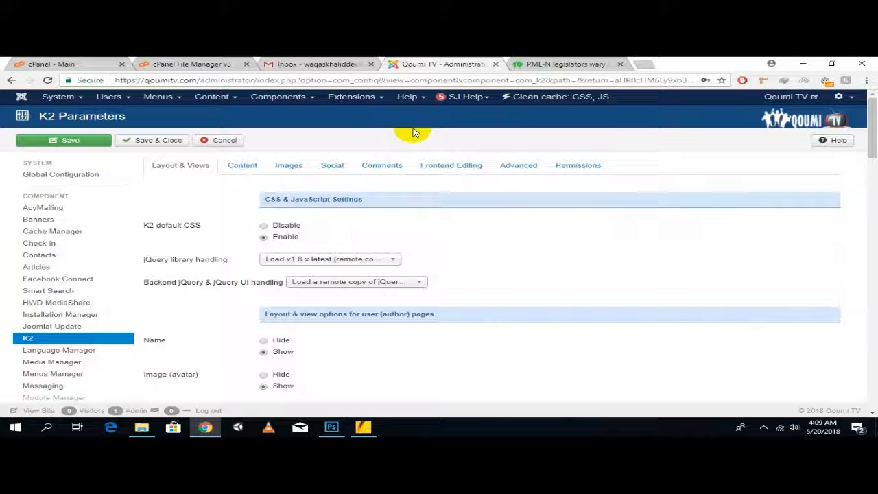
Step: Examine the K2 parameters for Layout & Views, Content and Images
{"action": "scroll", "coordinate": [210, 192], "scroll_direction": "down", "scroll_amount": 5}
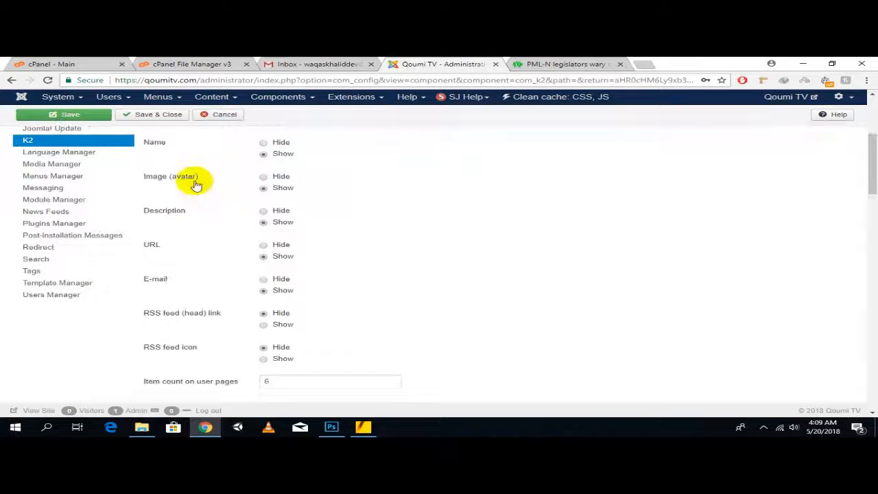
{"action": "scroll", "coordinate": [327, 291], "scroll_direction": "down", "scroll_amount": 15}
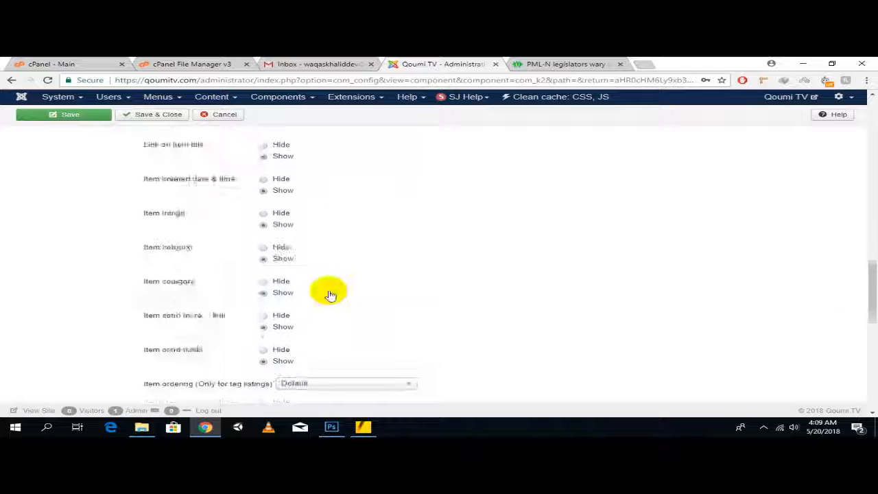
{"action": "scroll", "coordinate": [329, 295], "scroll_direction": "up", "scroll_amount": 15}
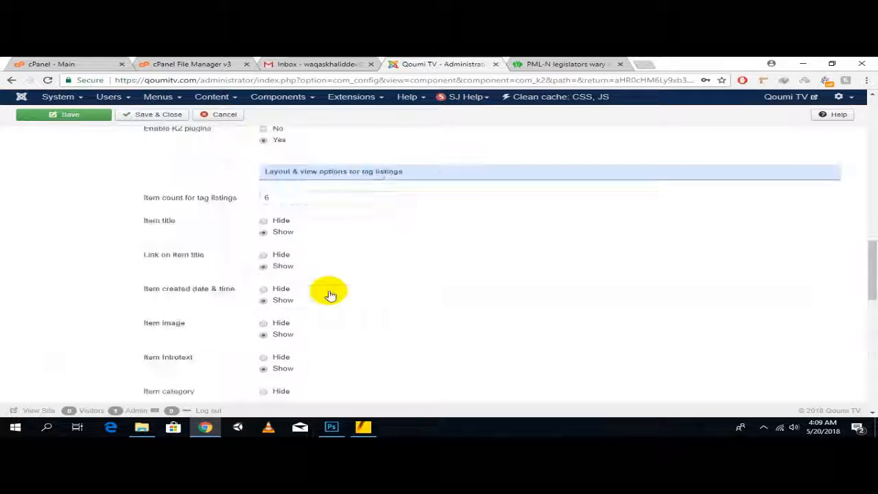
{"action": "scroll", "coordinate": [329, 295], "scroll_direction": "up", "scroll_amount": 10}
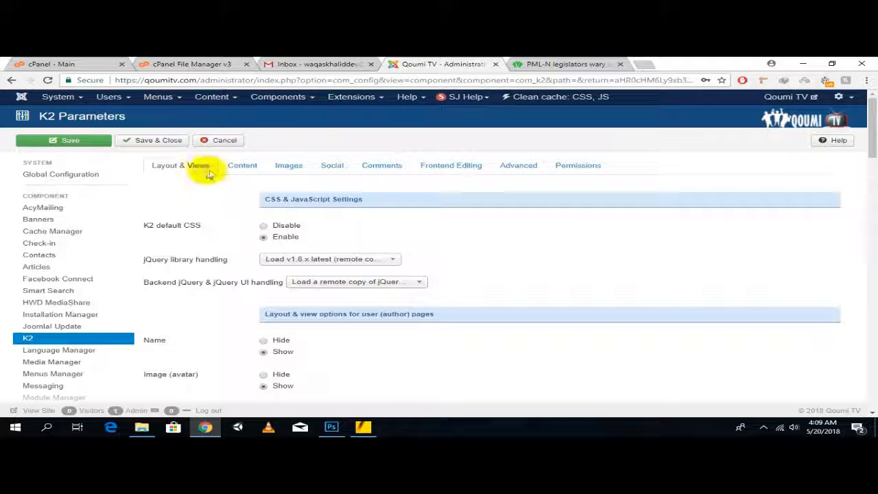
{"action": "left_click", "coordinate": [246, 168]}
{"action": "scroll", "coordinate": [247, 243], "scroll_direction": "down", "scroll_amount": 10}
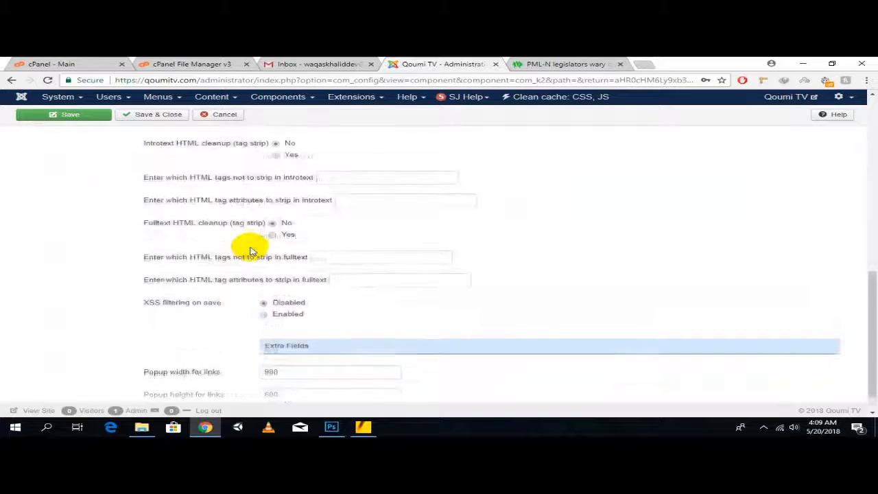
{"action": "scroll", "coordinate": [250, 252], "scroll_direction": "up", "scroll_amount": 10}
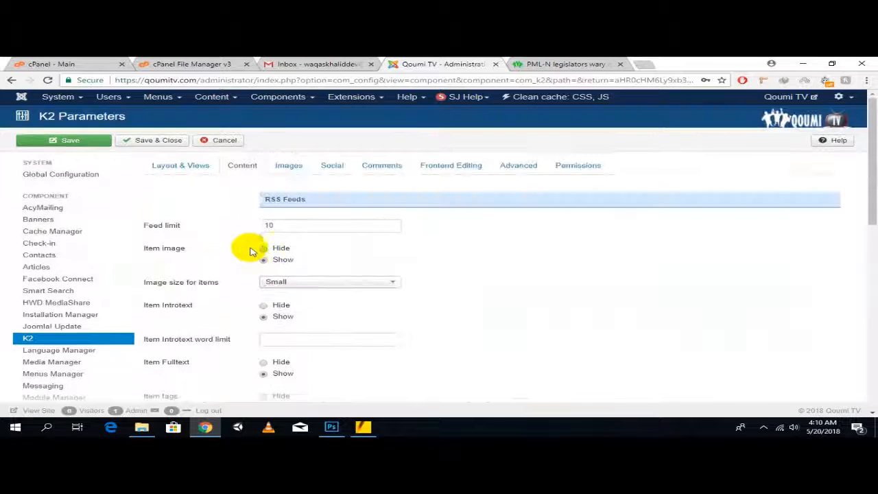
{"action": "left_click", "coordinate": [289, 165]}
{"action": "scroll", "coordinate": [349, 239], "scroll_direction": "down", "scroll_amount": 3}
{"action": "scroll", "coordinate": [351, 243], "scroll_direction": "up", "scroll_amount": 2}
Step: Show the K2 Social parameters and put the cursor in the empty 'Social button' code field
{"action": "left_click", "coordinate": [333, 165]}
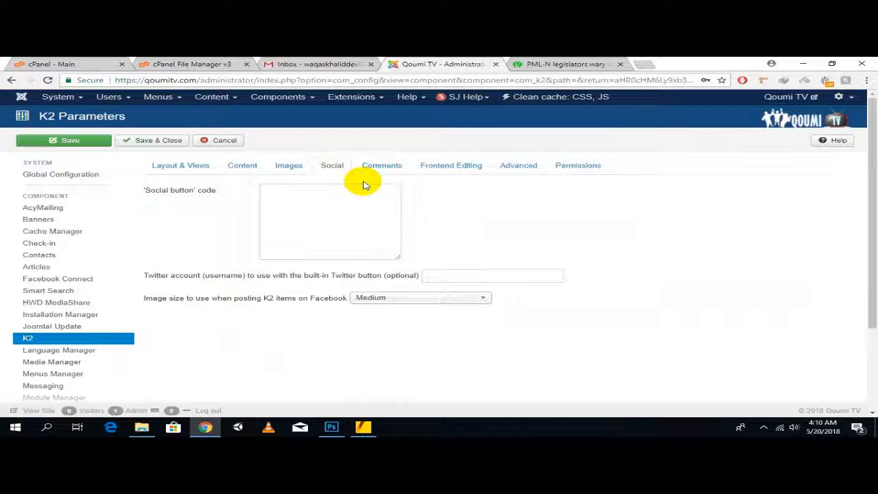
{"action": "left_click_drag", "start_coordinate": [227, 192], "coordinate": [146, 194]}
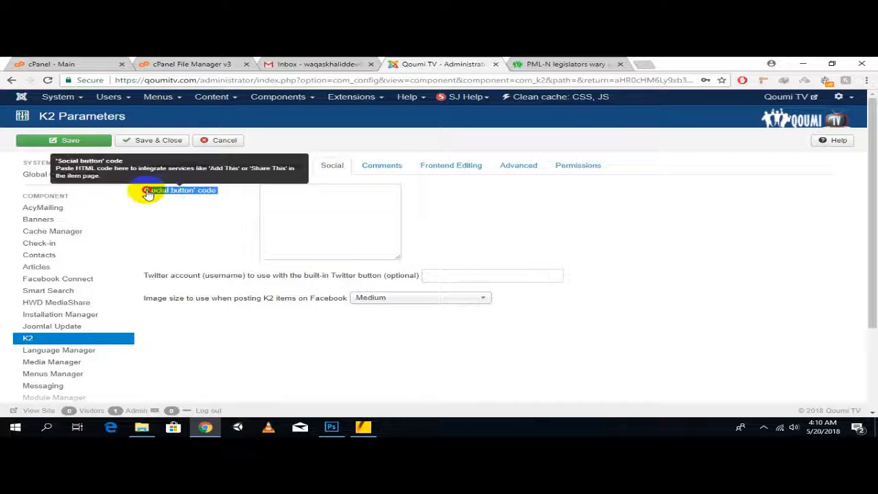
{"action": "left_click", "coordinate": [326, 205]}
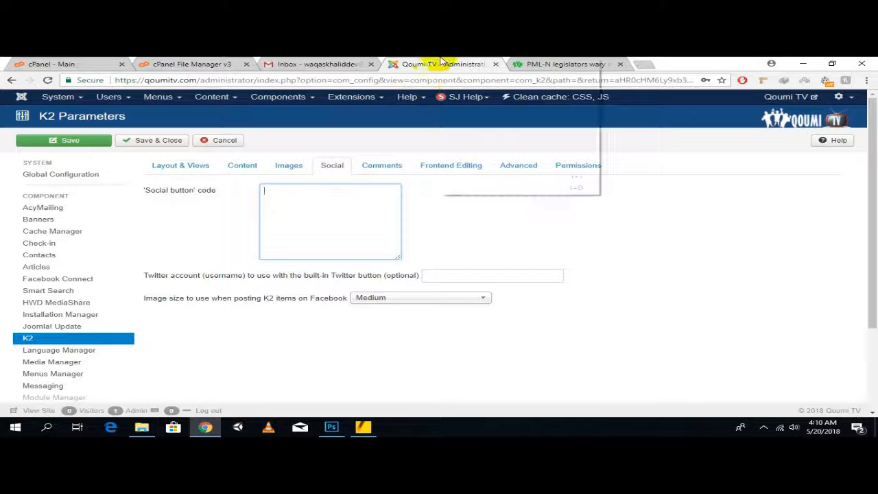
Step: Search Google for "share" in a new tab, look through the results and close that tab
{"action": "left_click", "coordinate": [645, 63]}
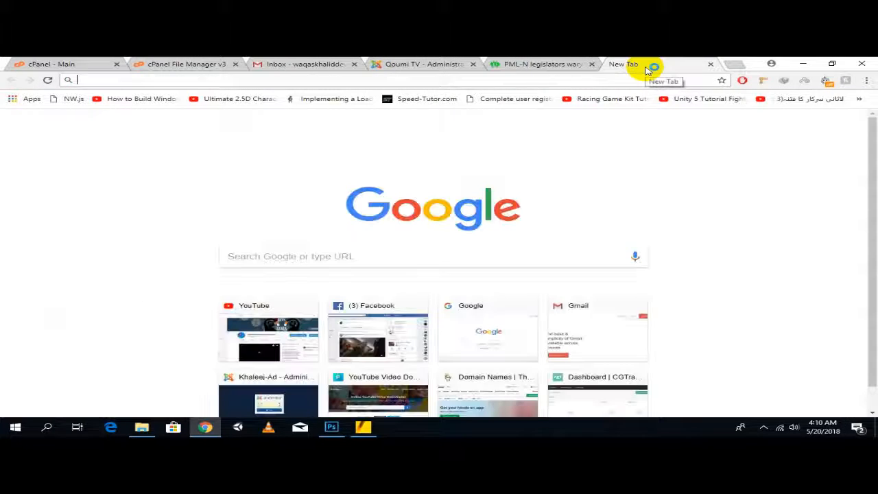
{"action": "type", "text": "add"}
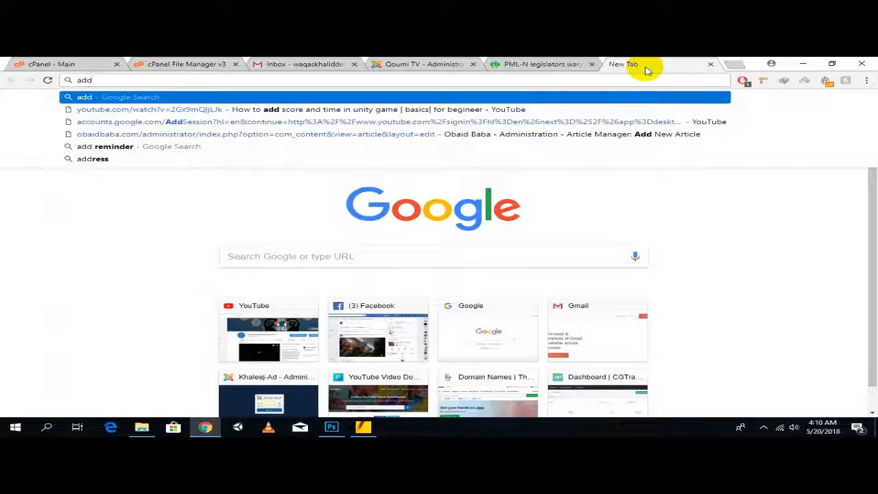
{"action": "key", "text": "BackSpace"}
{"action": "key", "text": "BackSpace"}
{"action": "key", "text": "BackSpace"}
{"action": "type", "text": "share"}
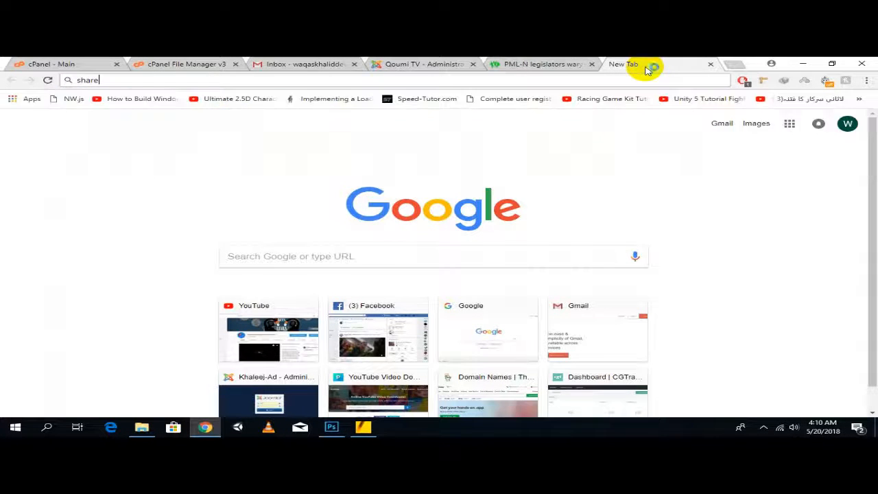
{"action": "key", "text": "Return"}
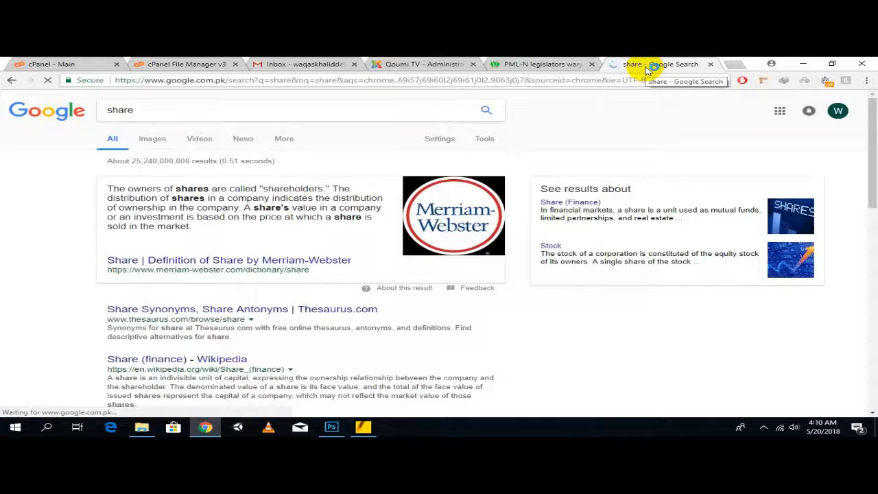
{"action": "scroll", "coordinate": [353, 228], "scroll_direction": "down", "scroll_amount": 3}
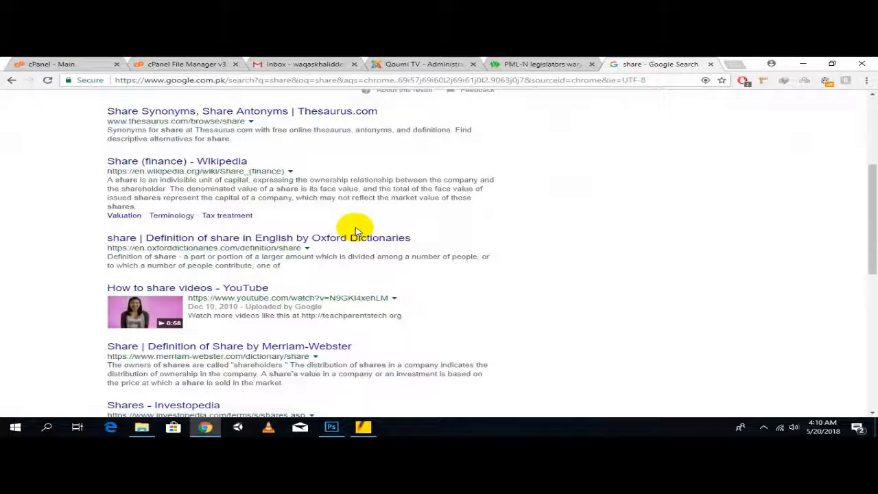
{"action": "scroll", "coordinate": [390, 234], "scroll_direction": "down", "scroll_amount": 1}
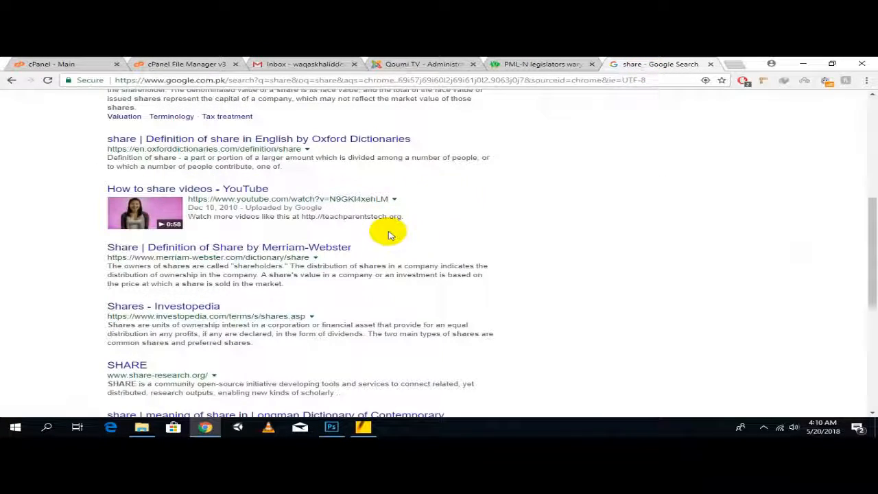
{"action": "scroll", "coordinate": [388, 235], "scroll_direction": "up", "scroll_amount": 5}
{"action": "left_click", "coordinate": [711, 64]}
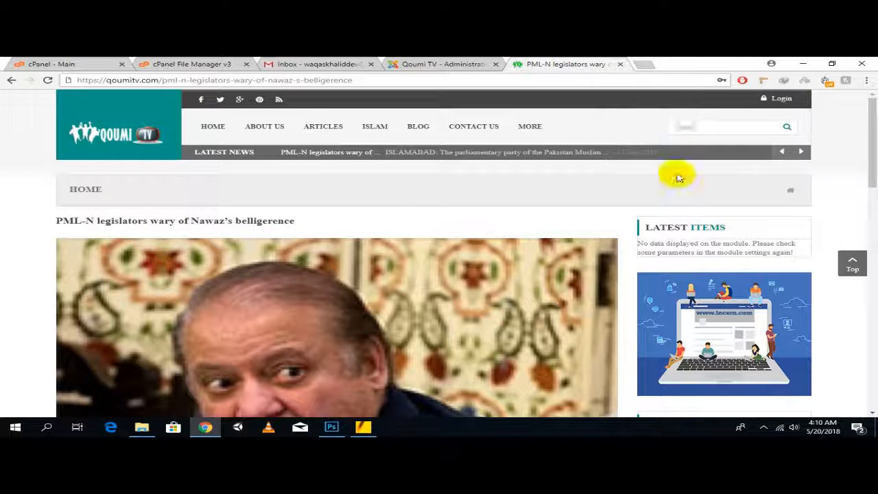
Step: Check the Google+ share button beneath the PML-N legislators article and close the profile creation window it opens
{"action": "left_click", "coordinate": [412, 63]}
{"action": "left_click", "coordinate": [303, 201]}
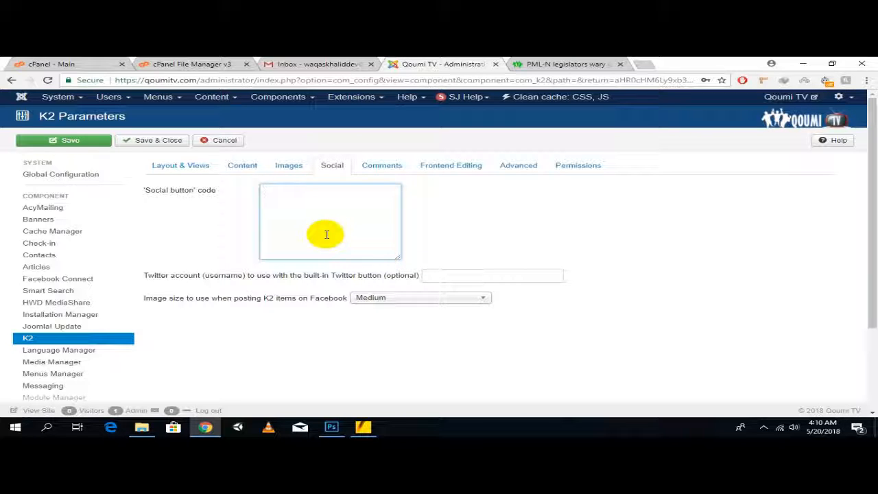
{"action": "left_click", "coordinate": [538, 63]}
{"action": "scroll", "coordinate": [364, 226], "scroll_direction": "down", "scroll_amount": 15}
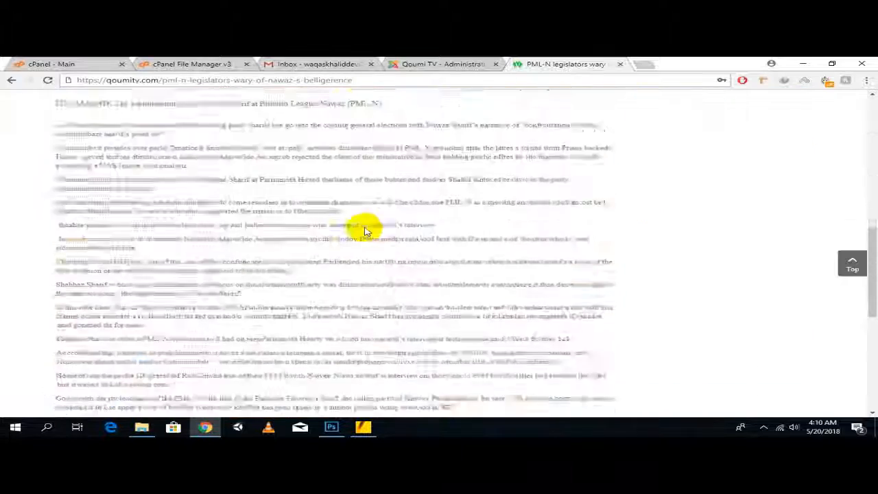
{"action": "scroll", "coordinate": [367, 231], "scroll_direction": "down", "scroll_amount": 2}
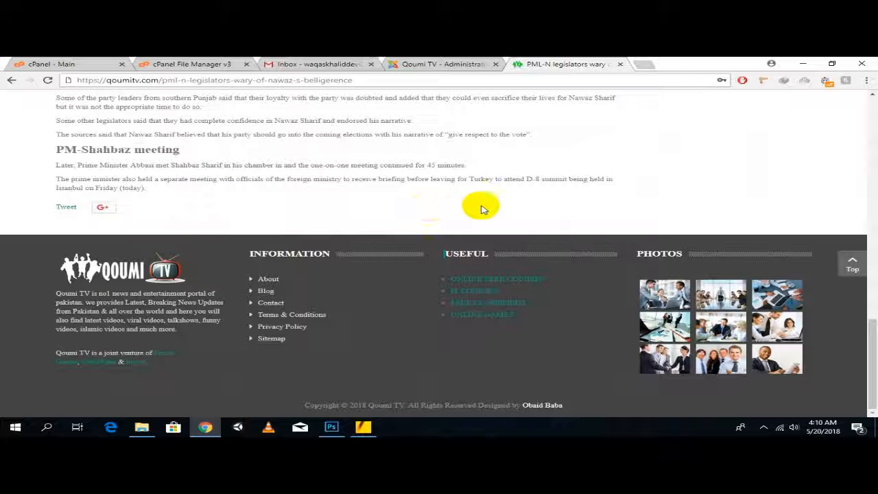
{"action": "left_click", "coordinate": [104, 208]}
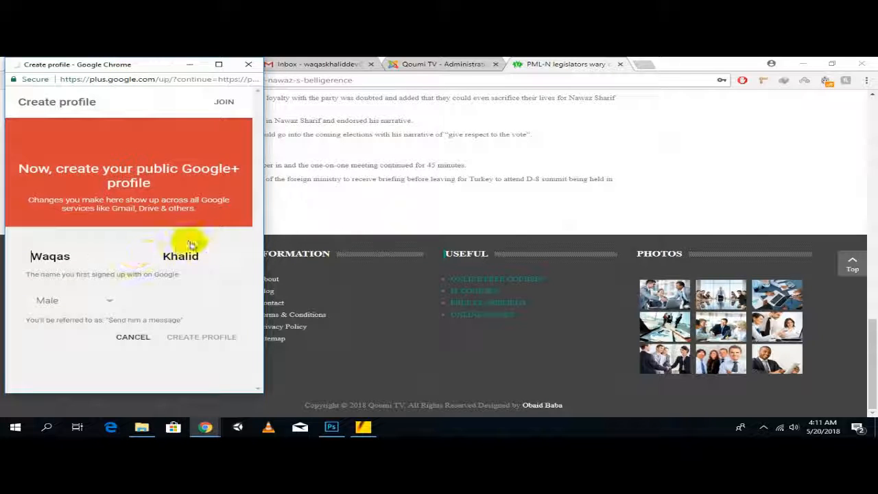
{"action": "left_click", "coordinate": [248, 64]}
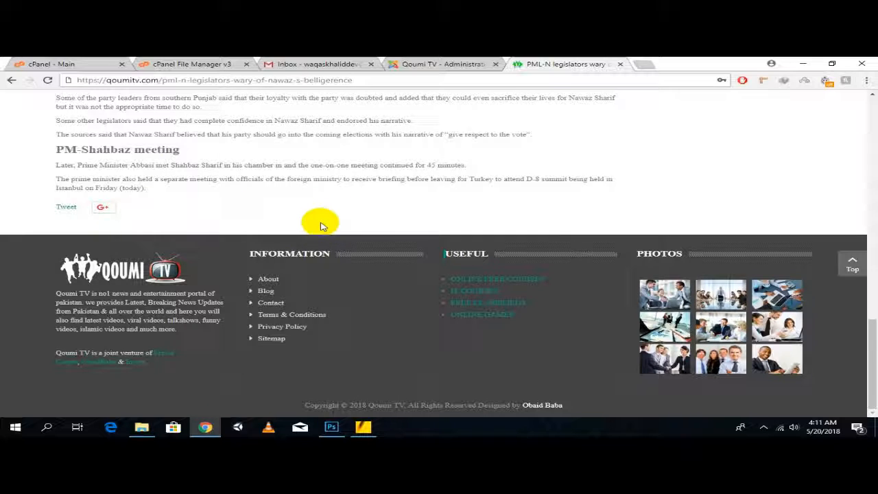
Step: Copy the URL of the PML-N legislators article and go to the site's home page
{"action": "scroll", "coordinate": [322, 226], "scroll_direction": "up", "scroll_amount": 15}
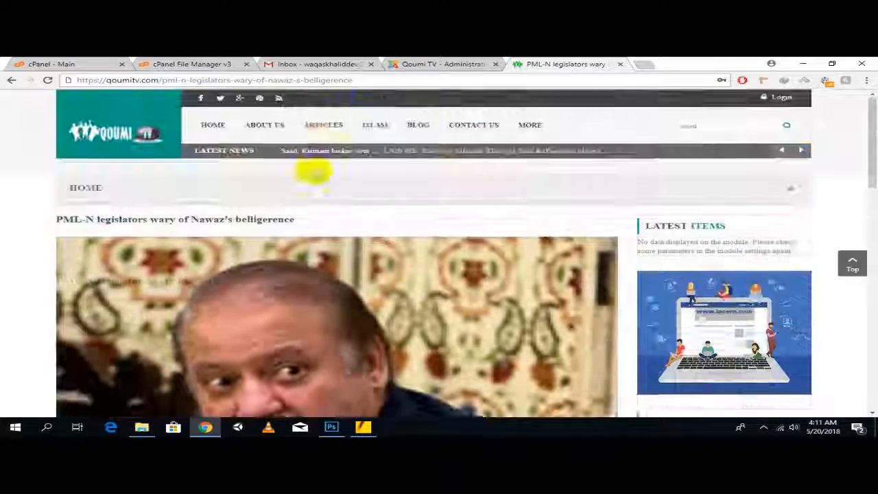
{"action": "left_click", "coordinate": [348, 81]}
{"action": "right_click", "coordinate": [351, 82]}
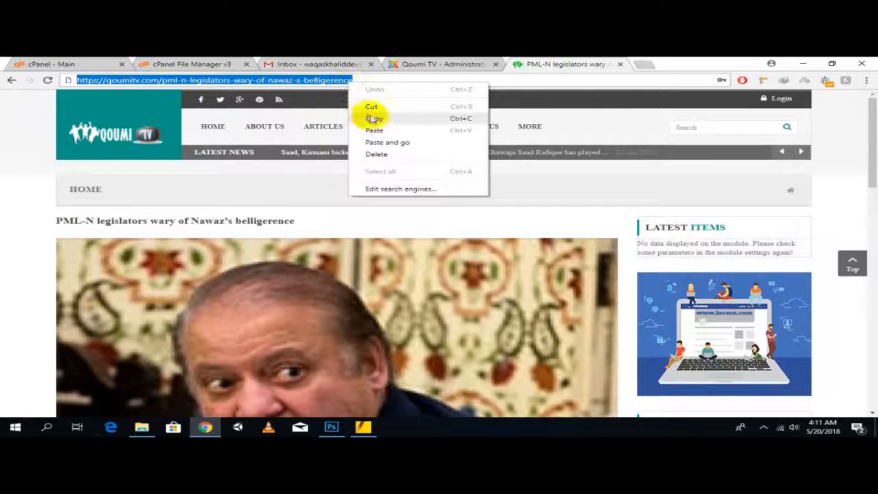
{"action": "left_click", "coordinate": [367, 120]}
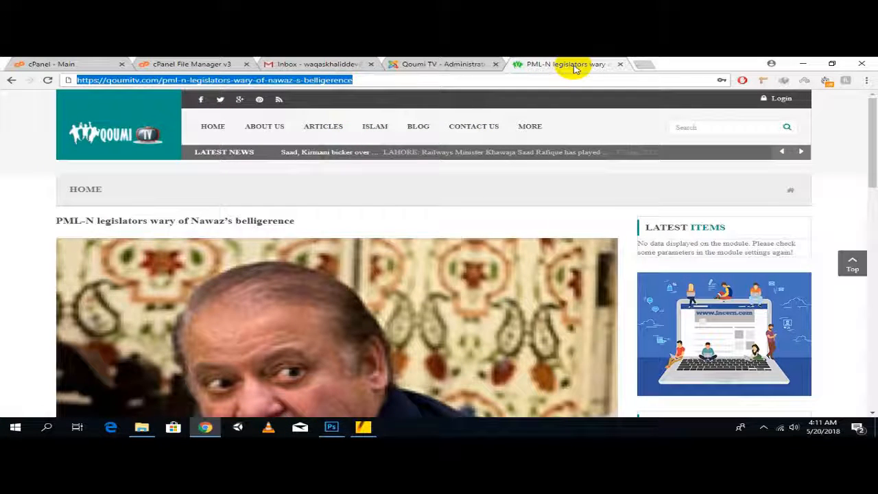
{"action": "left_click", "coordinate": [213, 126]}
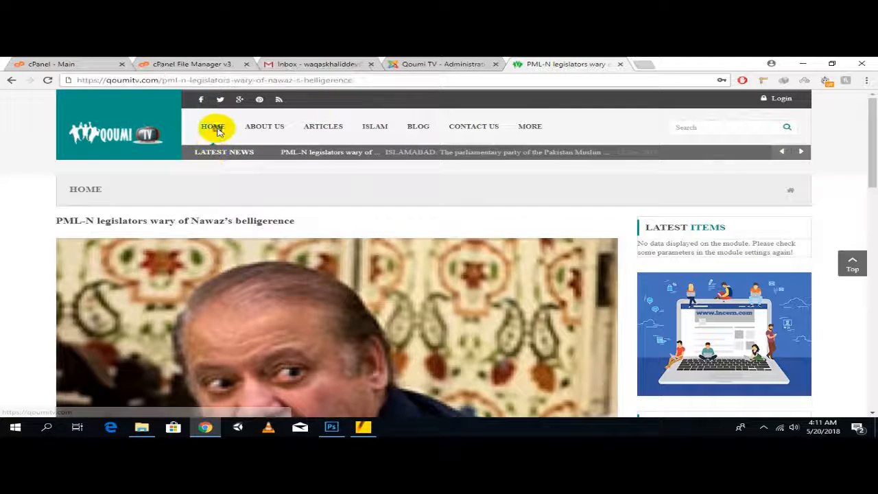
Step: Review the K2 Comments and Frontend Editing parameters and show the Advanced parameters
{"action": "left_click", "coordinate": [415, 65]}
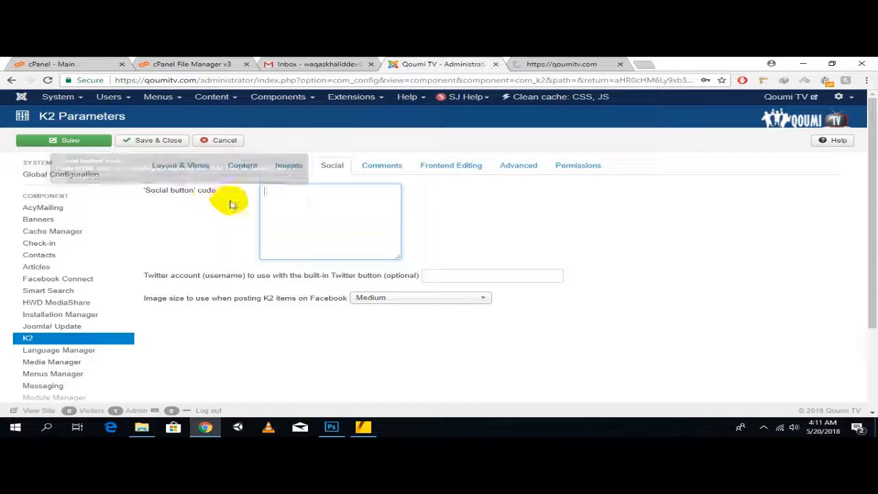
{"action": "left_click", "coordinate": [400, 167]}
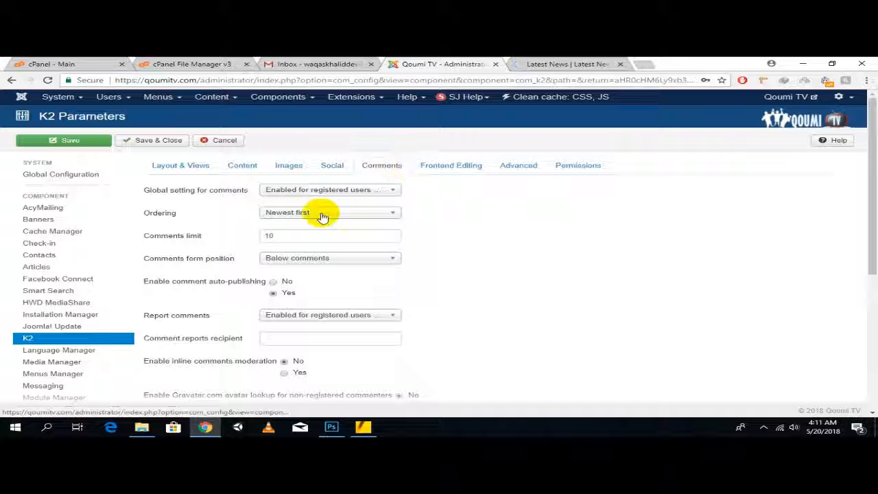
{"action": "scroll", "coordinate": [323, 217], "scroll_direction": "down", "scroll_amount": 4}
{"action": "scroll", "coordinate": [403, 212], "scroll_direction": "up", "scroll_amount": 4}
{"action": "left_click", "coordinate": [450, 166]}
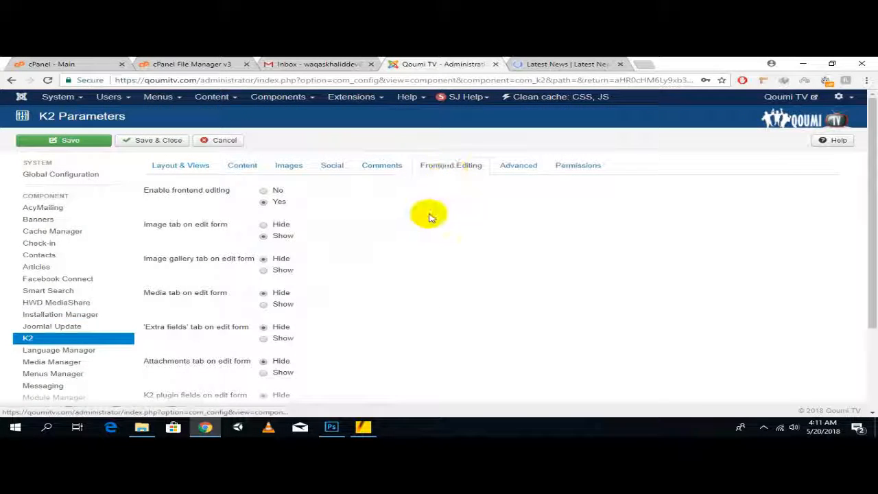
{"action": "scroll", "coordinate": [421, 212], "scroll_direction": "down", "scroll_amount": 3}
{"action": "scroll", "coordinate": [446, 206], "scroll_direction": "up", "scroll_amount": 3}
{"action": "left_click", "coordinate": [523, 166]}
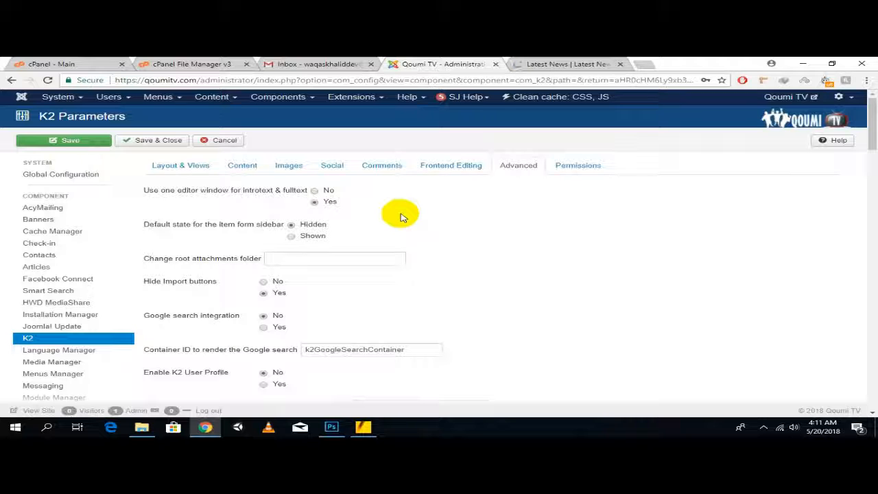
Step: Open the "Power breakdown yet again" article from the Qoumi TV home page and return to the K2 parameters
{"action": "left_click", "coordinate": [525, 64]}
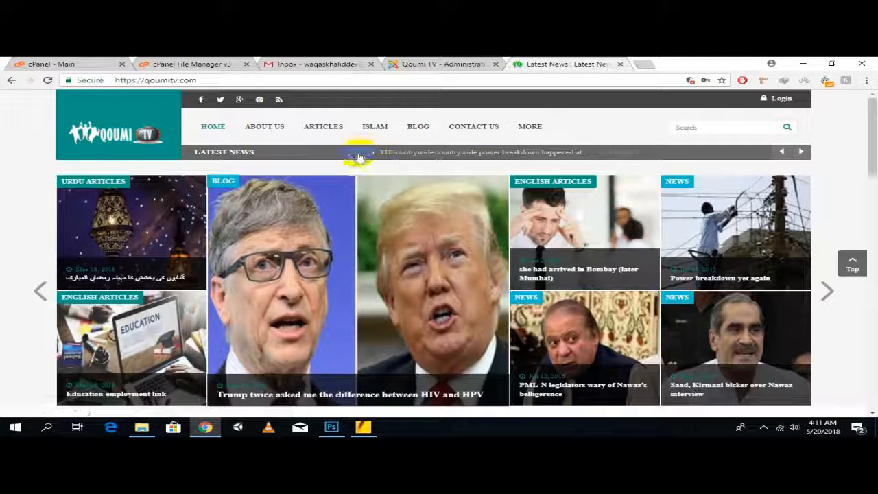
{"action": "left_click", "coordinate": [473, 64]}
Step: Enable advanced SEF for K2 URLs in the Advanced SEF Settings
{"action": "scroll", "coordinate": [329, 206], "scroll_direction": "down", "scroll_amount": 8}
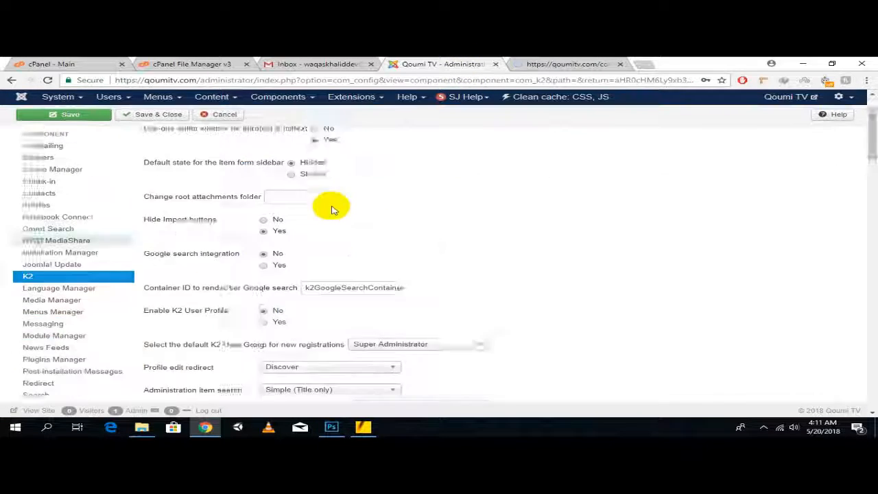
{"action": "scroll", "coordinate": [332, 209], "scroll_direction": "down", "scroll_amount": 6}
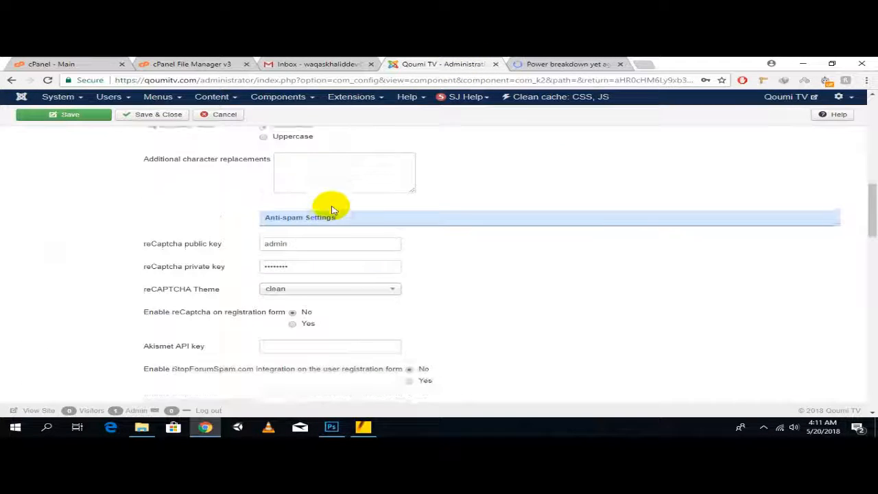
{"action": "scroll", "coordinate": [337, 219], "scroll_direction": "down", "scroll_amount": 1}
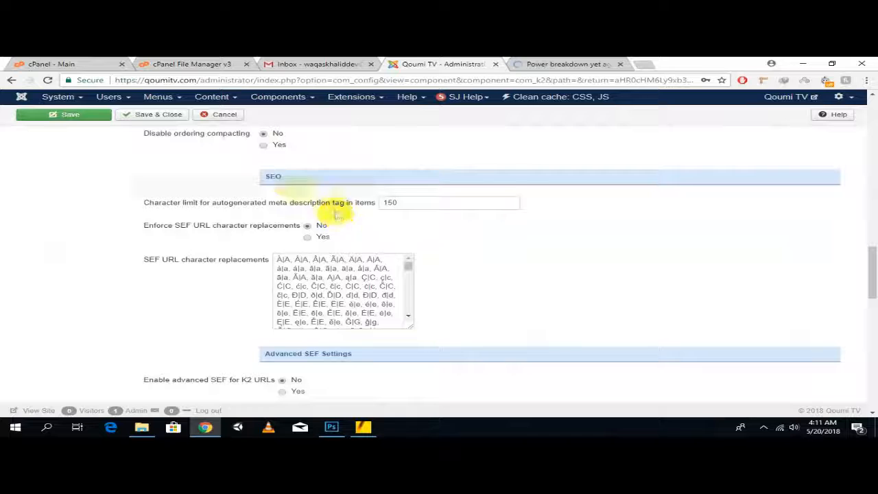
{"action": "scroll", "coordinate": [347, 219], "scroll_direction": "down", "scroll_amount": 1}
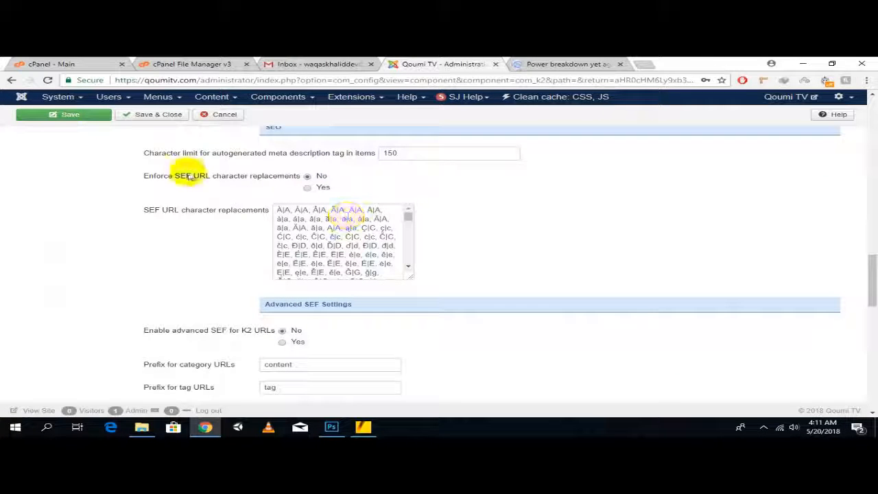
{"action": "scroll", "coordinate": [181, 216], "scroll_direction": "down", "scroll_amount": 2}
{"action": "scroll", "coordinate": [184, 221], "scroll_direction": "up", "scroll_amount": 1}
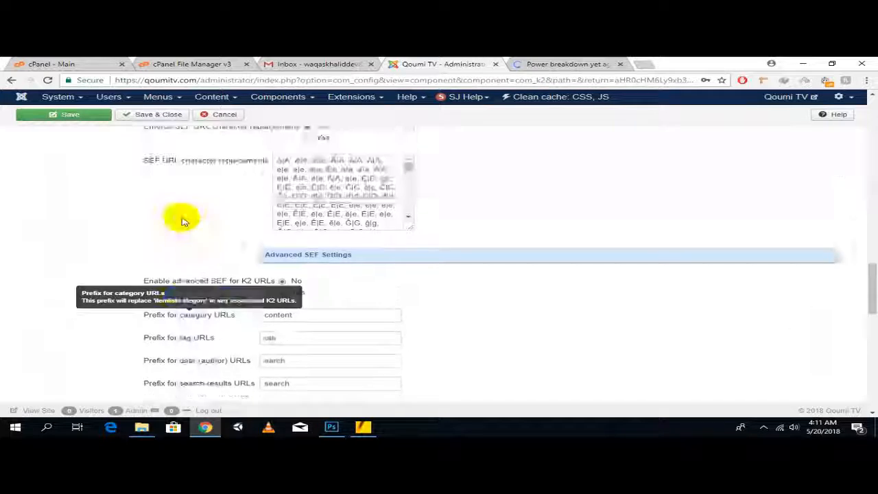
{"action": "scroll", "coordinate": [182, 221], "scroll_direction": "down", "scroll_amount": 1}
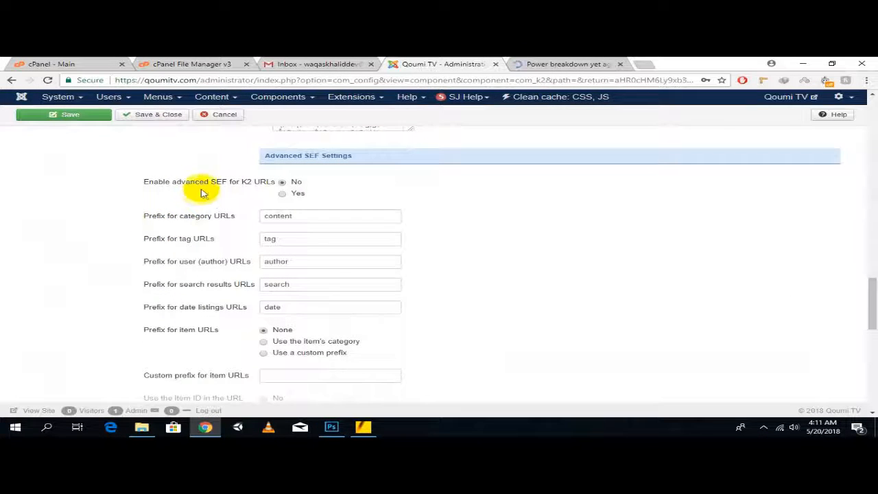
{"action": "mouse_move", "coordinate": [215, 187]}
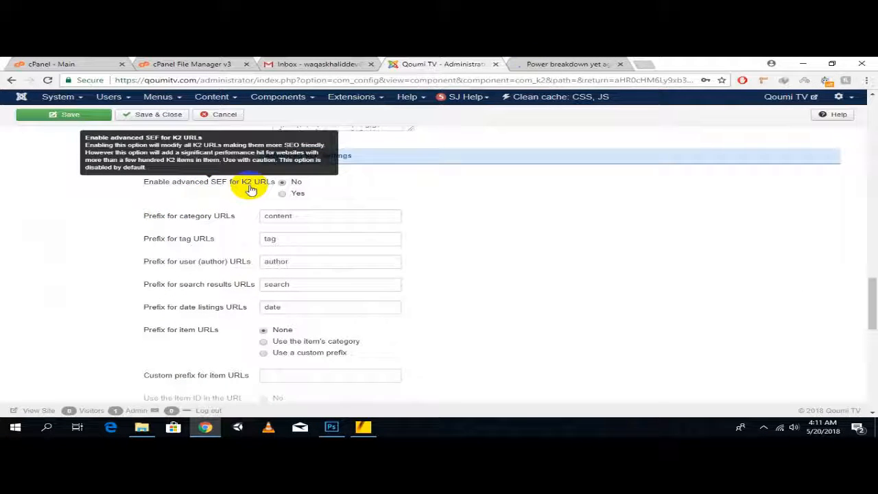
{"action": "left_click", "coordinate": [282, 194]}
Step: Set 'Use the item ID in the URL' to No in the Advanced SEF Settings
{"action": "scroll", "coordinate": [76, 208], "scroll_direction": "down", "scroll_amount": 1}
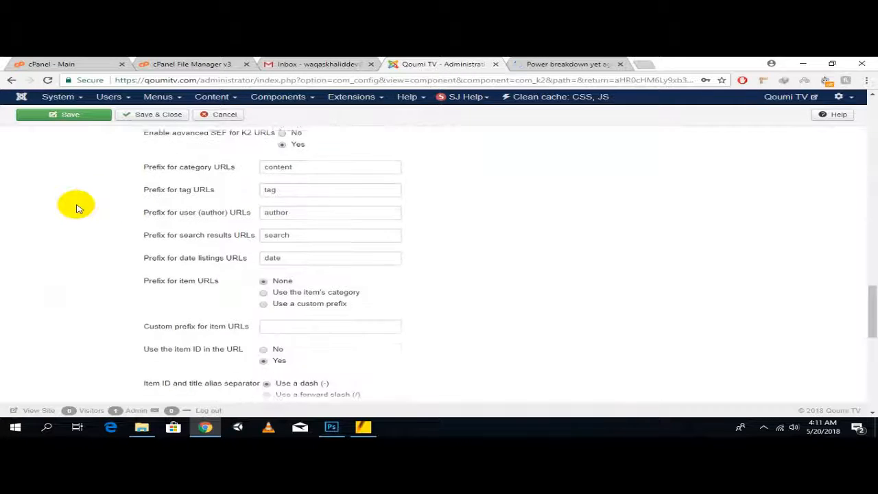
{"action": "scroll", "coordinate": [77, 208], "scroll_direction": "down", "scroll_amount": 1}
{"action": "mouse_move", "coordinate": [225, 235]}
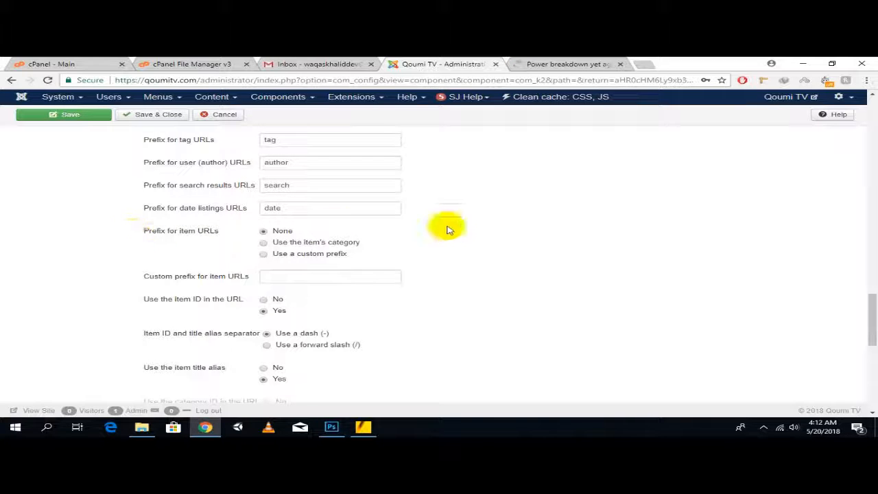
{"action": "scroll", "coordinate": [447, 229], "scroll_direction": "down", "scroll_amount": 1}
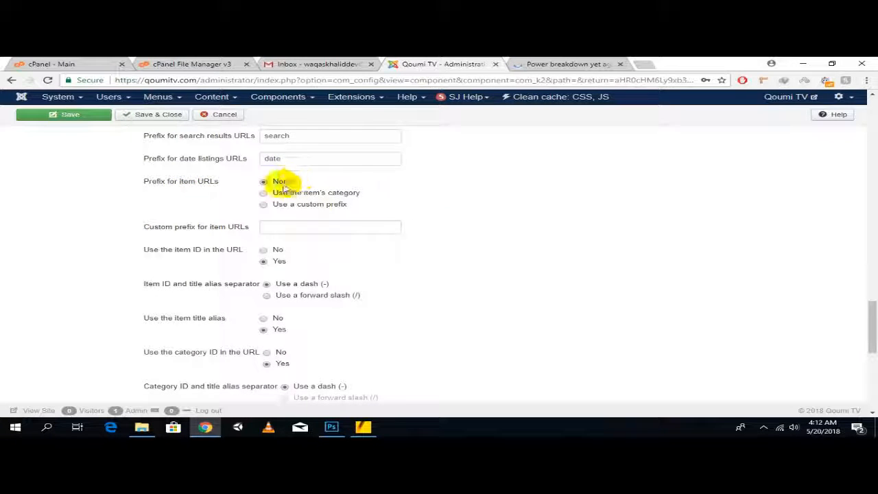
{"action": "scroll", "coordinate": [135, 190], "scroll_direction": "down", "scroll_amount": 1}
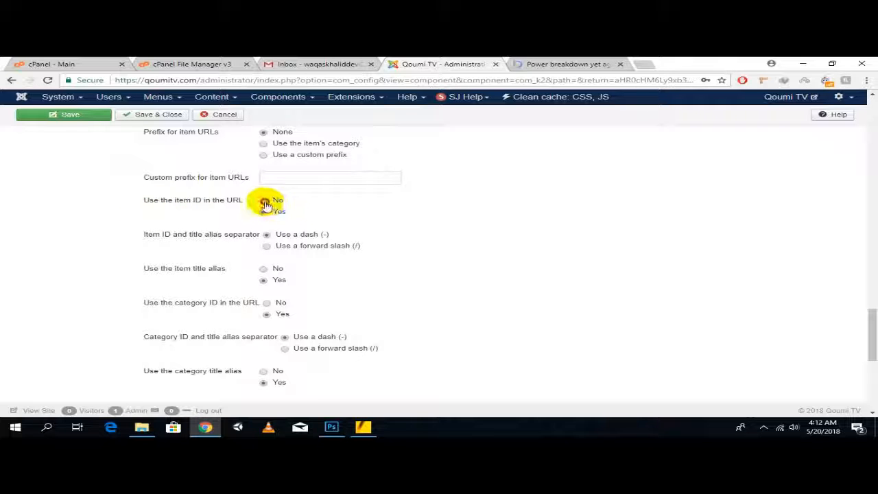
Step: Try a forward slash as the item ID and title alias separator, and set it back to a dash
{"action": "scroll", "coordinate": [333, 216], "scroll_direction": "down", "scroll_amount": 2}
{"action": "scroll", "coordinate": [208, 172], "scroll_direction": "up", "scroll_amount": 1}
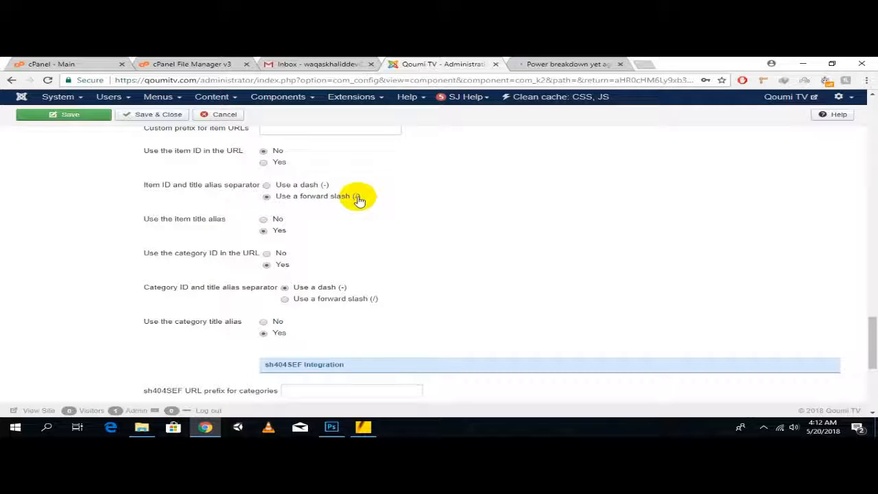
{"action": "left_click", "coordinate": [302, 186]}
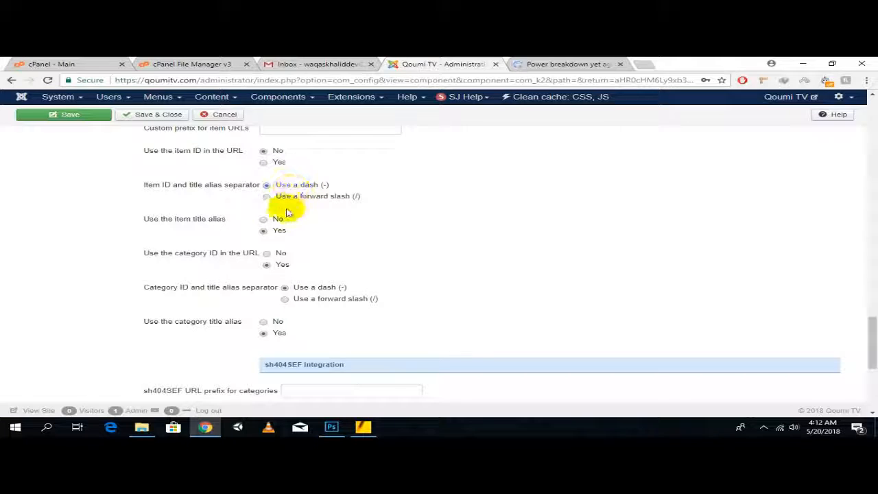
{"action": "scroll", "coordinate": [190, 210], "scroll_direction": "down", "scroll_amount": 1}
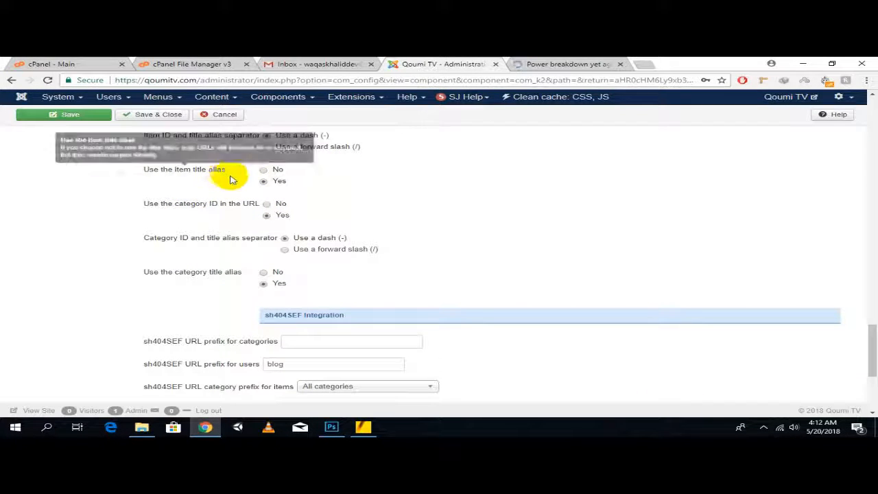
Step: Set 'Use the category ID in the URL' to No and enter qoumitv as the sh404SEF URL prefix for categories
{"action": "scroll", "coordinate": [101, 203], "scroll_direction": "down", "scroll_amount": 1}
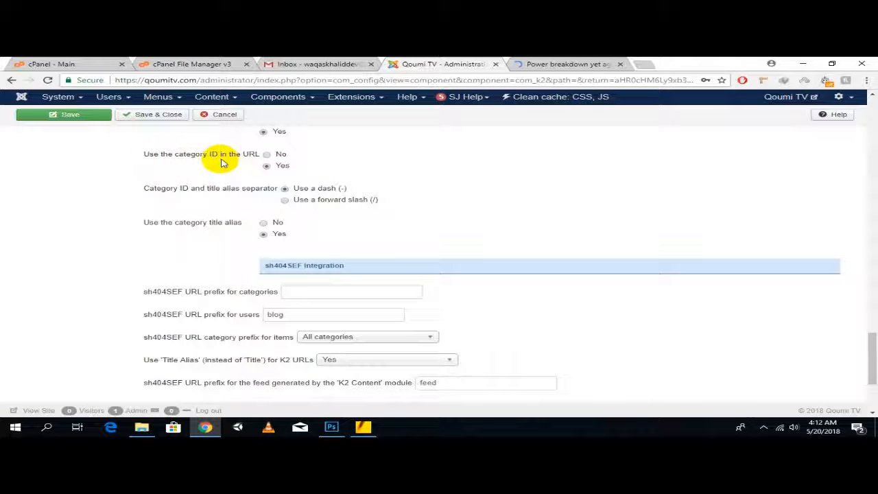
{"action": "left_click", "coordinate": [268, 158]}
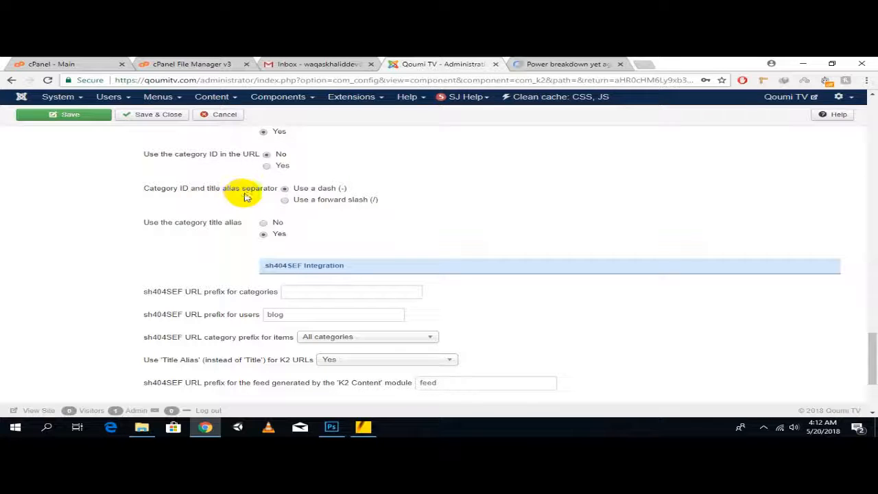
{"action": "scroll", "coordinate": [226, 192], "scroll_direction": "down", "scroll_amount": 1}
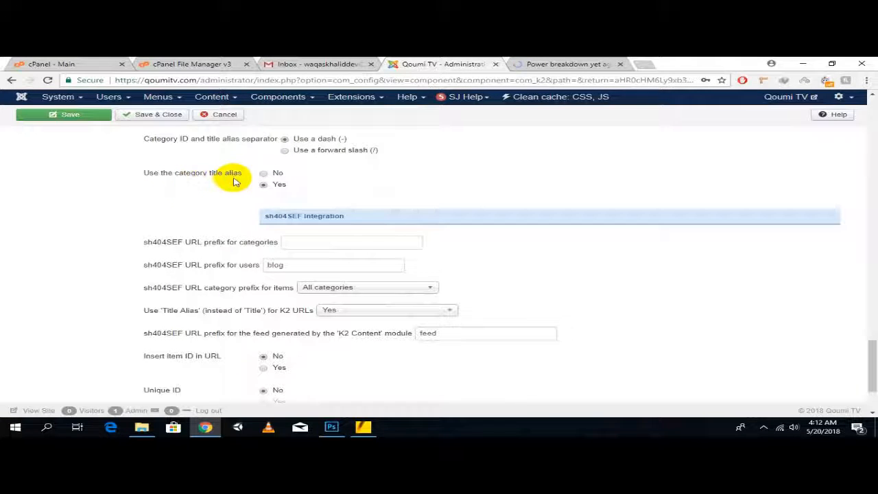
{"action": "scroll", "coordinate": [120, 210], "scroll_direction": "down", "scroll_amount": 2}
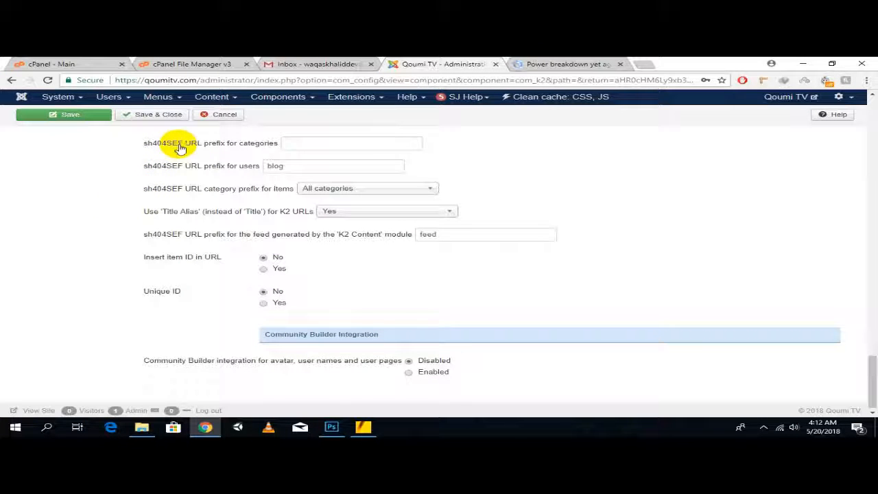
{"action": "left_click", "coordinate": [339, 143]}
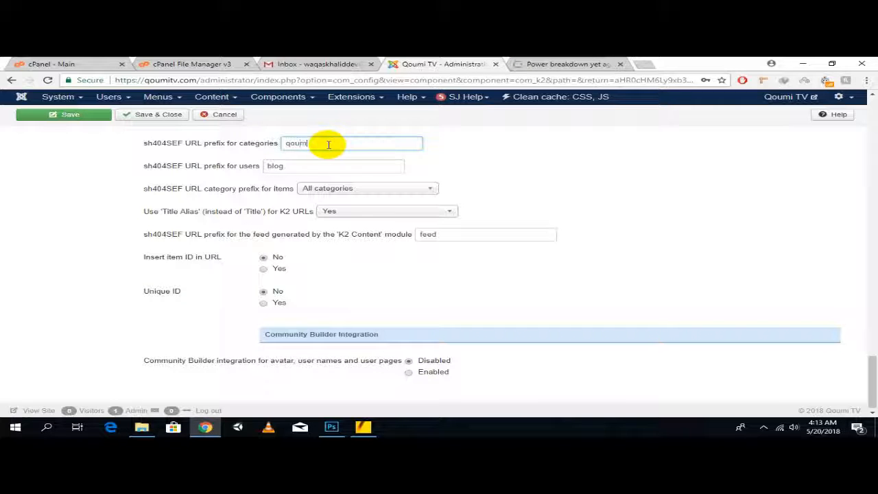
Step: Try replacing 'component' with qoumitv in the Power breakdown article's address, and delete the replacement
{"action": "left_click", "coordinate": [535, 64]}
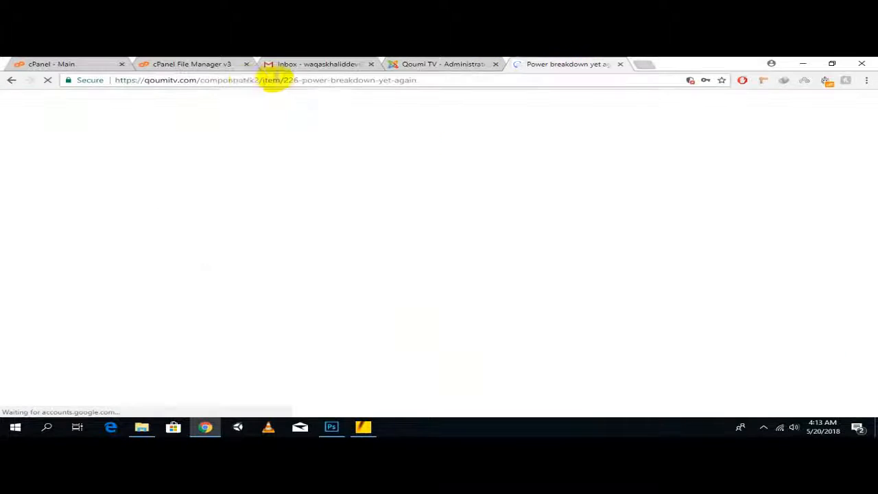
{"action": "left_click_drag", "start_coordinate": [245, 80], "coordinate": [203, 79]}
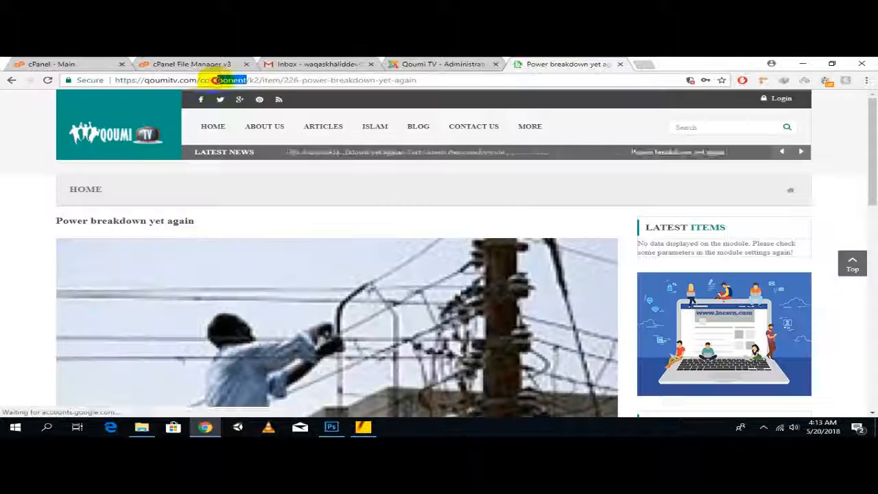
{"action": "type", "text": "qoumitv"}
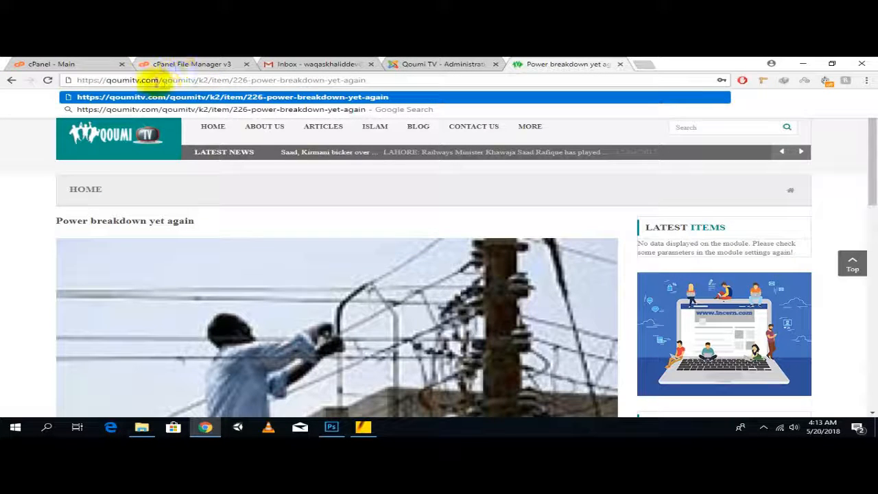
{"action": "left_click_drag", "start_coordinate": [162, 81], "coordinate": [198, 81]}
{"action": "key", "text": "BackSpace"}
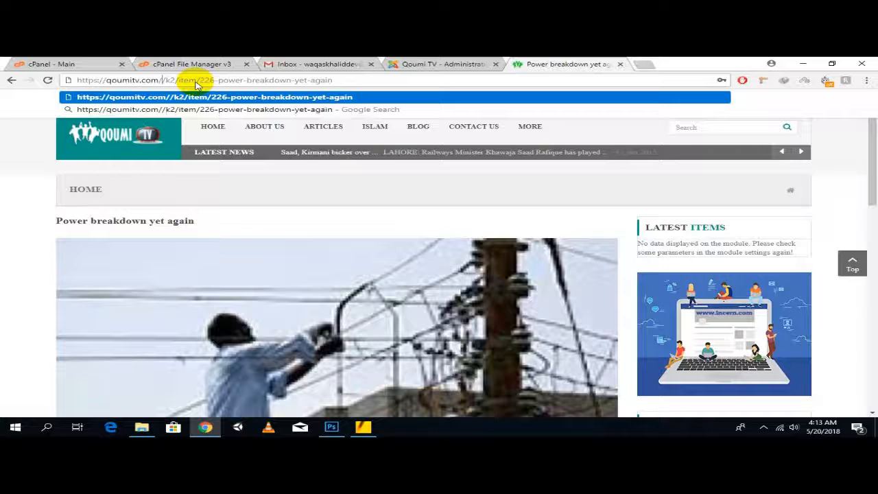
Step: Return to the K2 parameters and save the configuration
{"action": "left_click", "coordinate": [418, 63]}
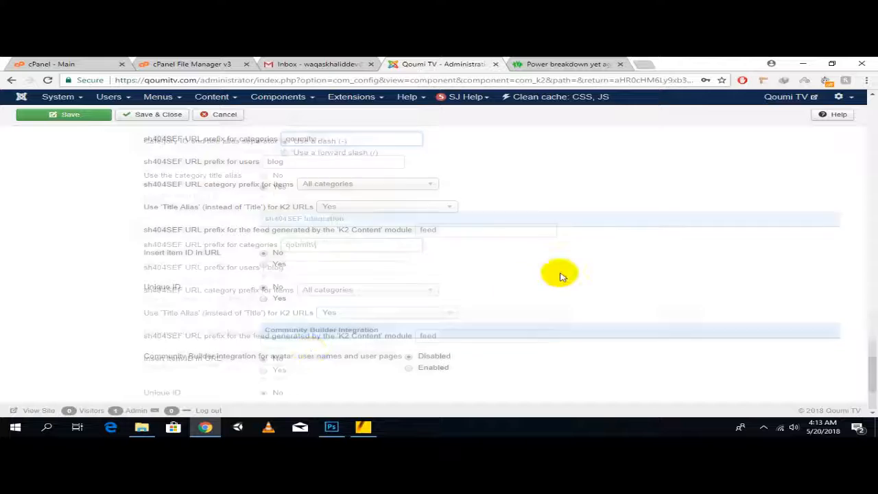
{"action": "scroll", "coordinate": [561, 276], "scroll_direction": "up", "scroll_amount": 20}
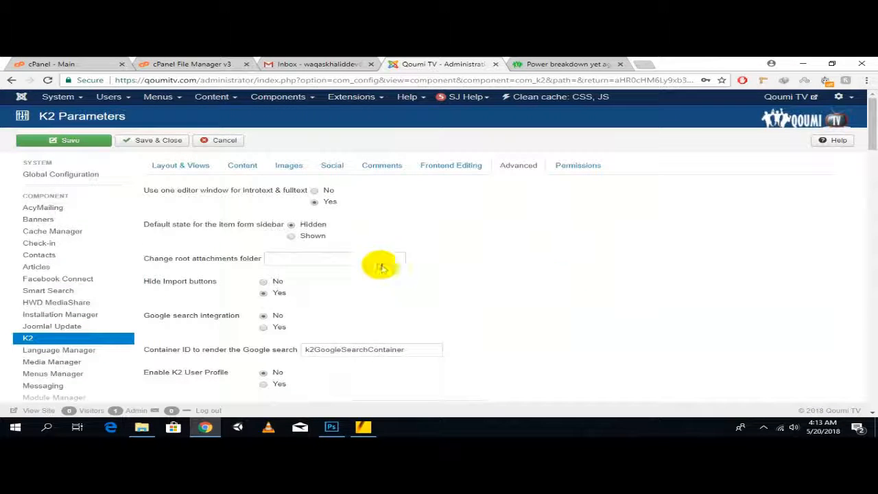
{"action": "left_click", "coordinate": [105, 142]}
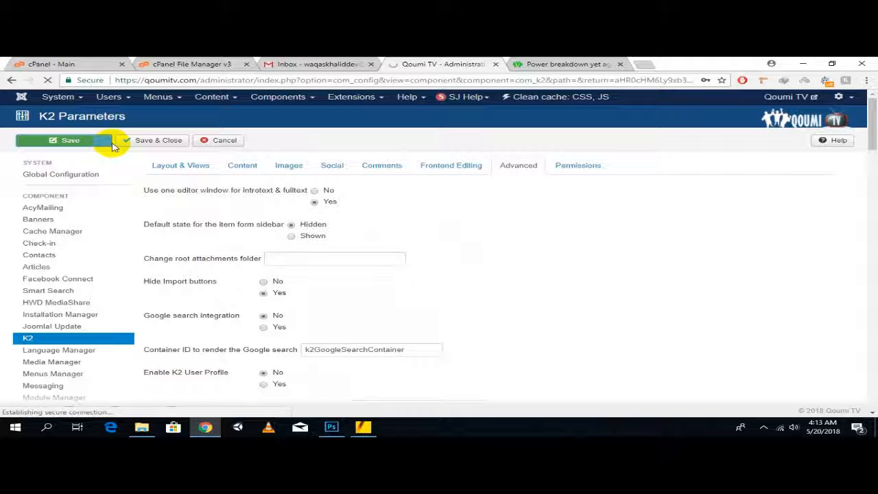
Step: Open the article "PML-N legislators wary of Nawaz's belligerence" on the Qoumi TV site to check its URL
{"action": "left_click", "coordinate": [590, 64]}
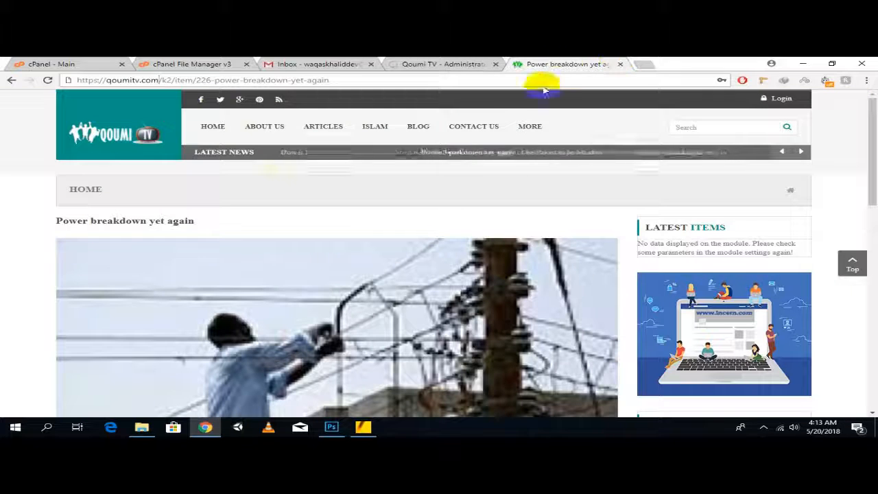
{"action": "left_click", "coordinate": [648, 65]}
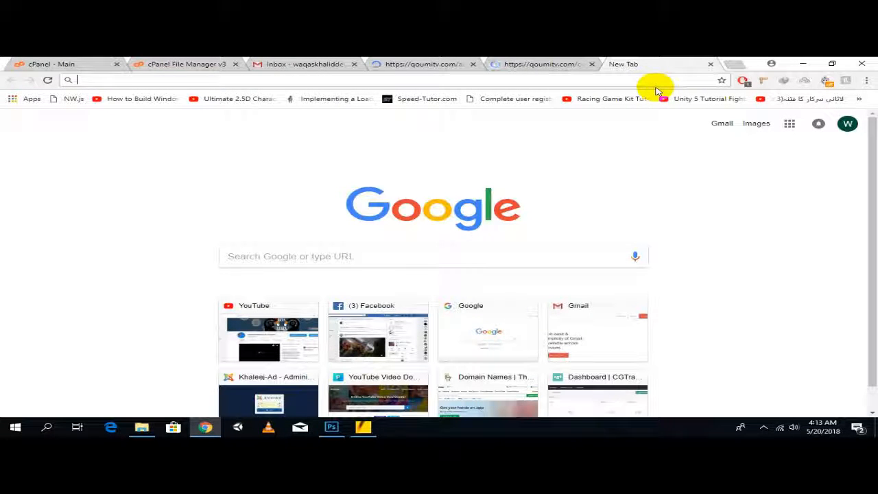
{"action": "left_click", "coordinate": [442, 63]}
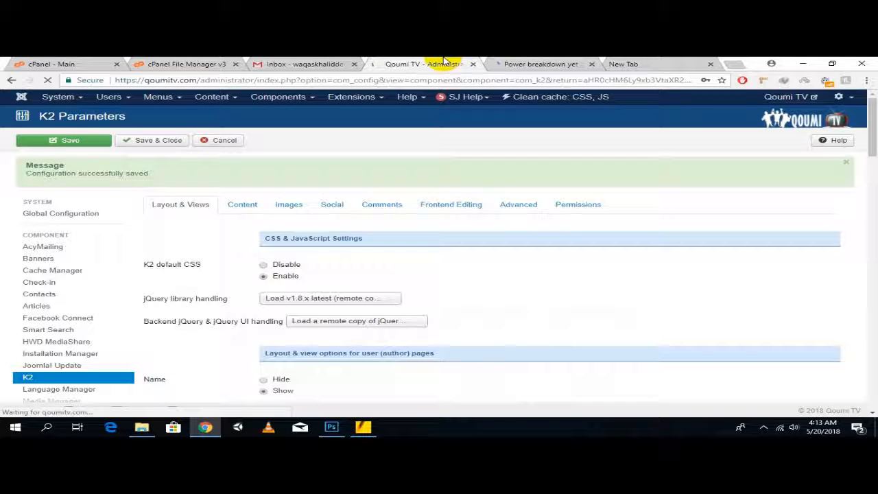
{"action": "left_click", "coordinate": [540, 63]}
{"action": "right_click", "coordinate": [539, 63]}
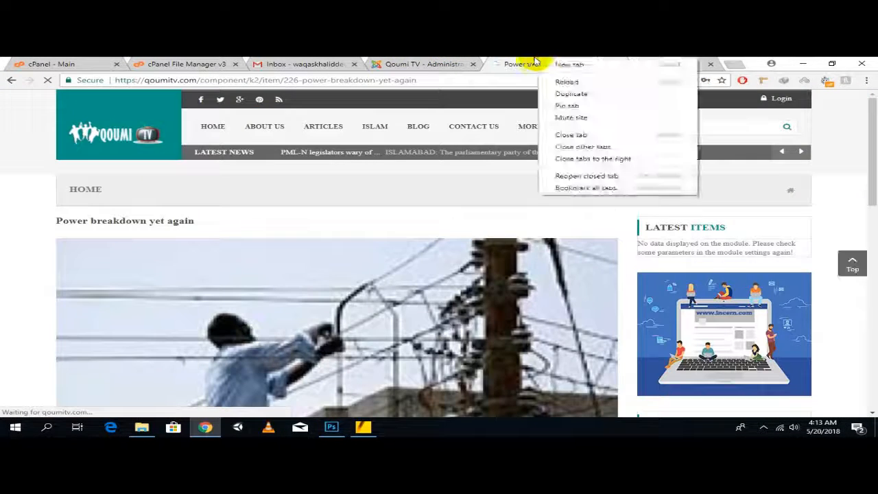
{"action": "left_click", "coordinate": [538, 64]}
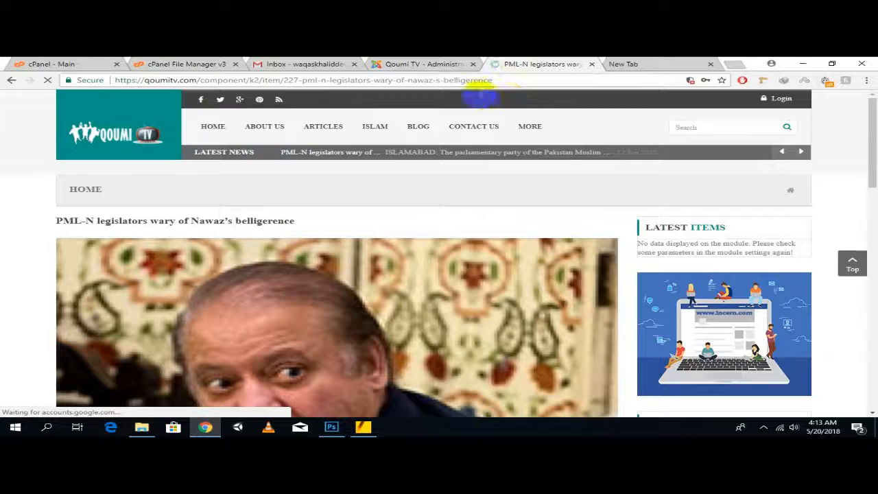
Step: Look through the PML-N article page, close the incern.com advertiser page, and open the site's Blog section
{"action": "scroll", "coordinate": [490, 186], "scroll_direction": "down", "scroll_amount": 2}
{"action": "left_click", "coordinate": [699, 200]}
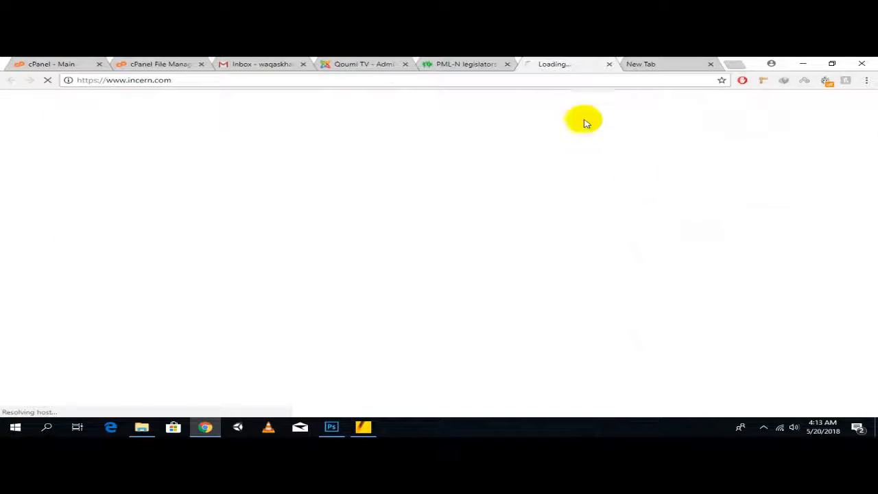
{"action": "left_click", "coordinate": [607, 64]}
{"action": "scroll", "coordinate": [493, 264], "scroll_direction": "up", "scroll_amount": 3}
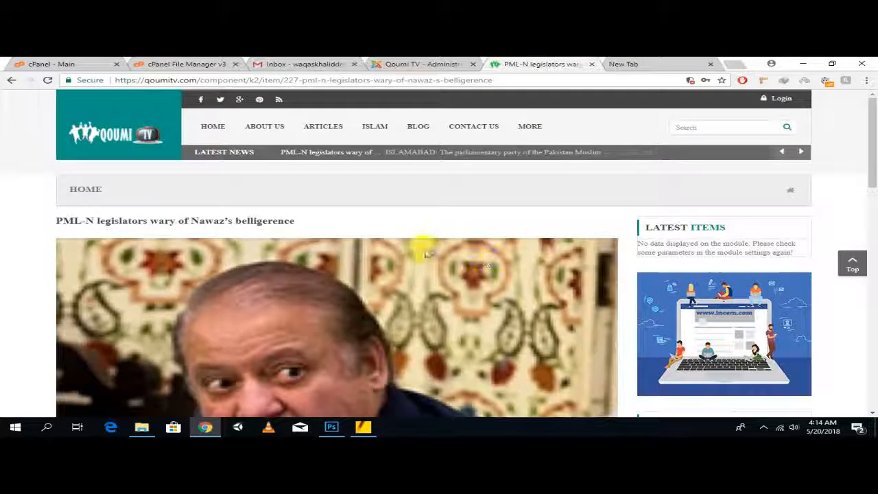
{"action": "scroll", "coordinate": [356, 220], "scroll_direction": "down", "scroll_amount": 7}
{"action": "scroll", "coordinate": [354, 245], "scroll_direction": "up", "scroll_amount": 2}
{"action": "scroll", "coordinate": [352, 245], "scroll_direction": "up", "scroll_amount": 5}
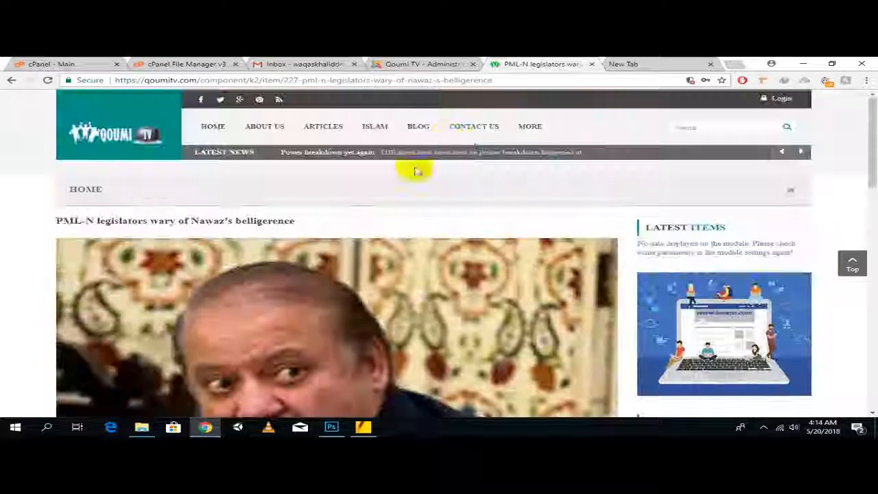
Step: Search Google for "privacy policy generator" in the empty browser tab
{"action": "left_click", "coordinate": [612, 69]}
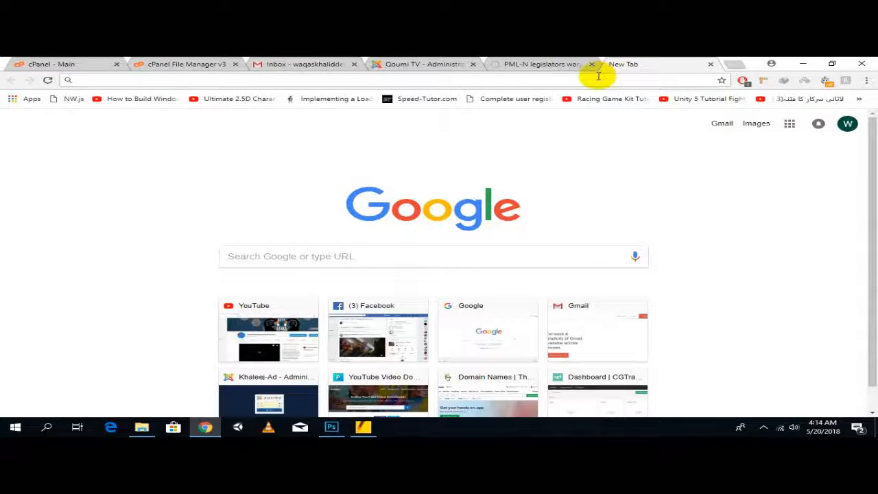
{"action": "type", "text": "pri"}
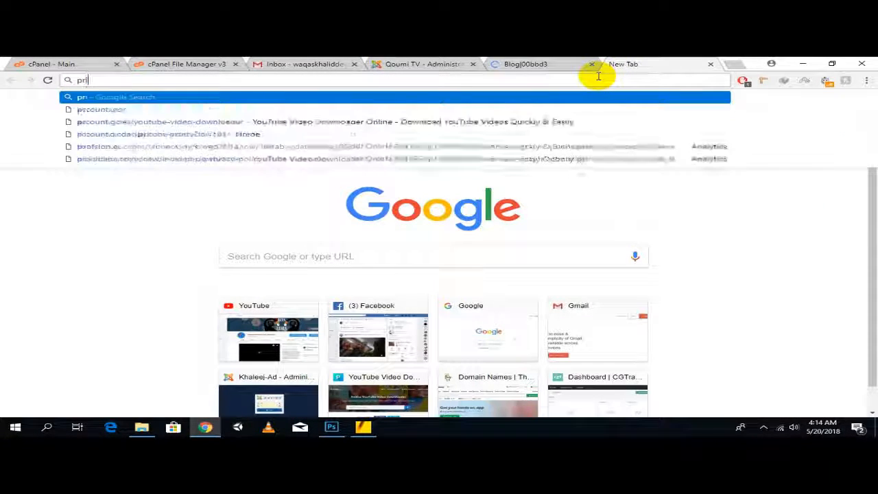
{"action": "type", "text": "vicy plo"}
{"action": "key", "text": "BackSpace"}
{"action": "key", "text": "BackSpace"}
{"action": "type", "text": "ol"}
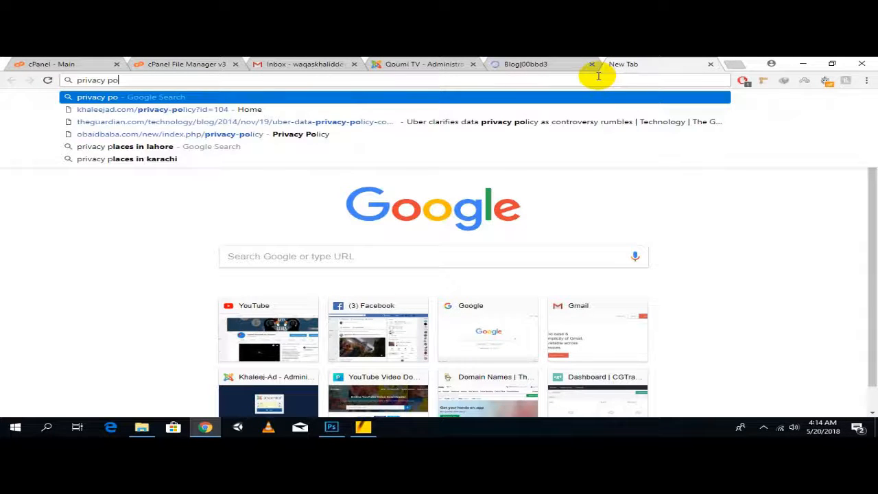
{"action": "key", "text": "Down"}
{"action": "key", "text": "Down"}
{"action": "key", "text": "Down"}
{"action": "key", "text": "Return"}
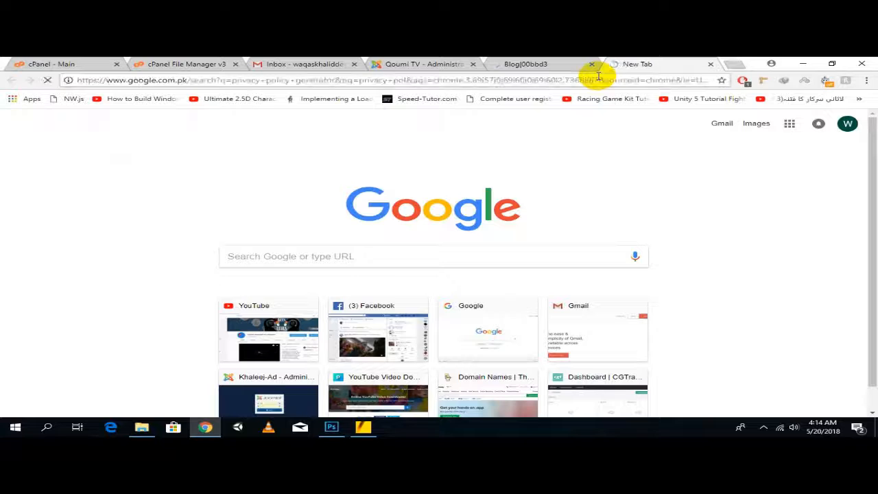
Step: Open the blog article "Trump twice asked me the difference between HIV and HPV" and examine its URL
{"action": "left_click", "coordinate": [582, 69]}
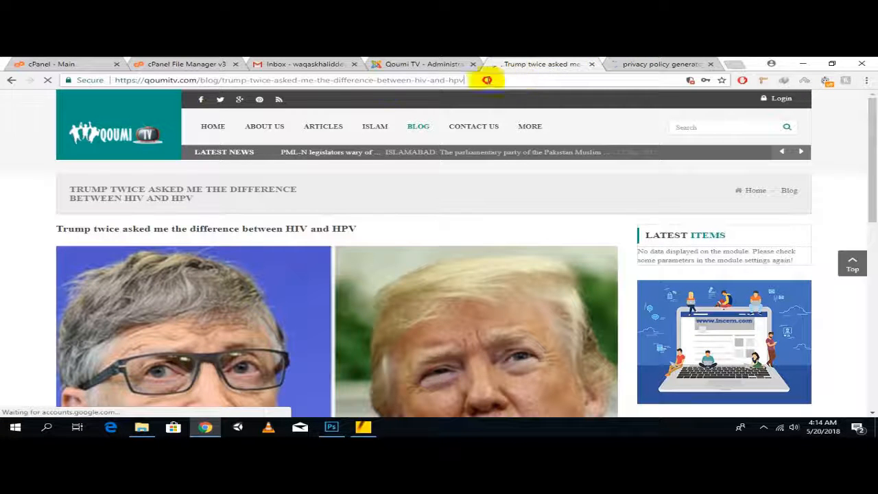
{"action": "left_click_drag", "start_coordinate": [486, 78], "coordinate": [118, 96]}
{"action": "left_click_drag", "start_coordinate": [488, 80], "coordinate": [116, 81]}
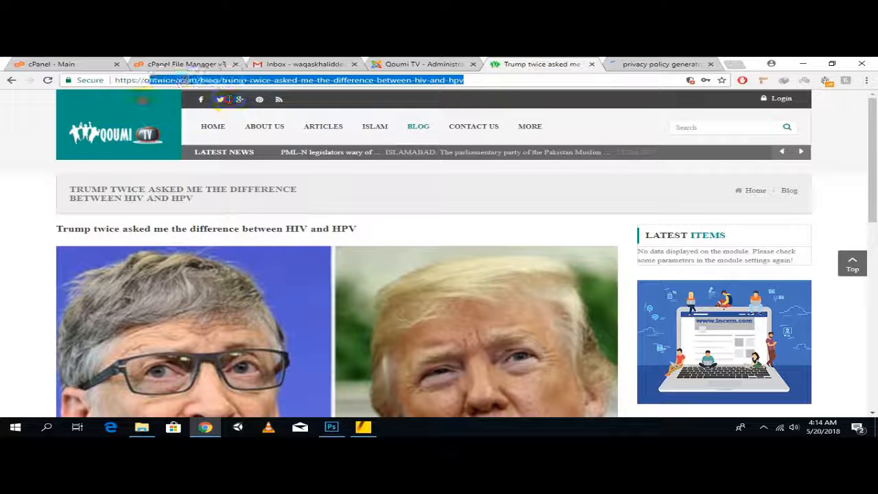
{"action": "left_click", "coordinate": [378, 79]}
Step: Open the Free Privacy Policy Generator template and PrivacyPolicies.com search results in new tabs
{"action": "left_click", "coordinate": [641, 64]}
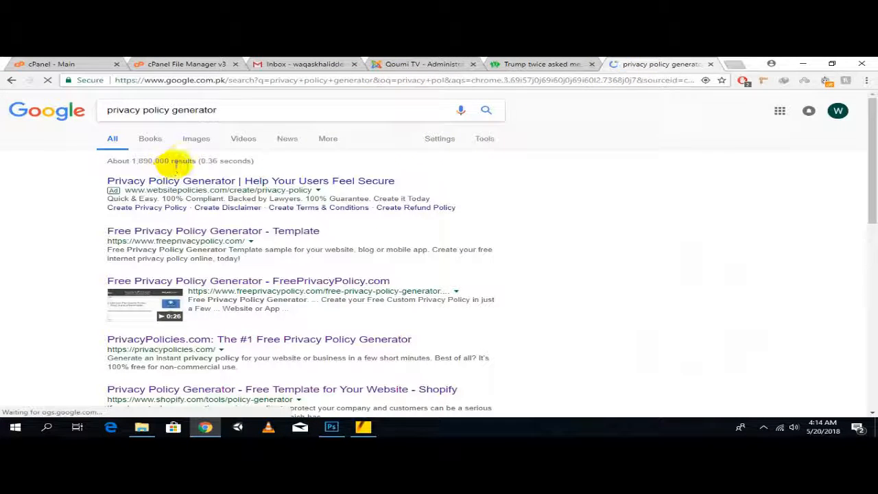
{"action": "scroll", "coordinate": [175, 165], "scroll_direction": "down", "scroll_amount": 1}
{"action": "right_click", "coordinate": [201, 184]}
{"action": "left_click", "coordinate": [226, 189]}
{"action": "scroll", "coordinate": [29, 190], "scroll_direction": "down", "scroll_amount": 2}
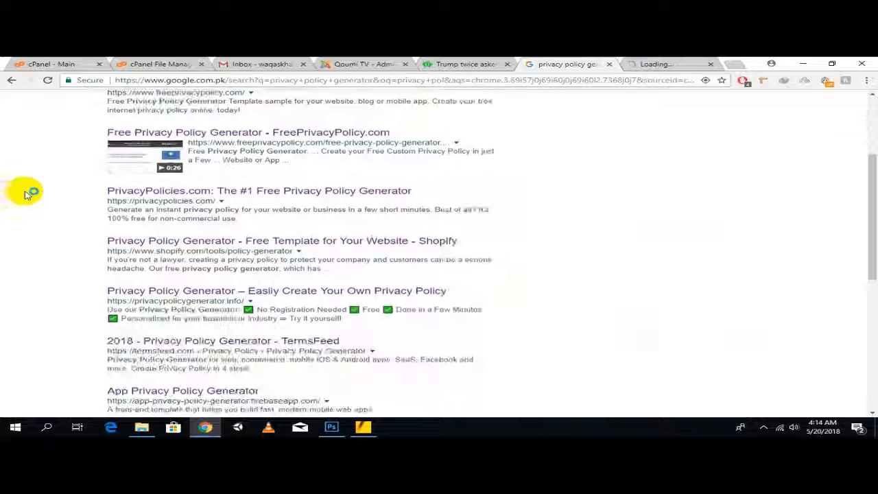
{"action": "right_click", "coordinate": [182, 196]}
{"action": "left_click", "coordinate": [186, 199]}
{"action": "right_click", "coordinate": [168, 241]}
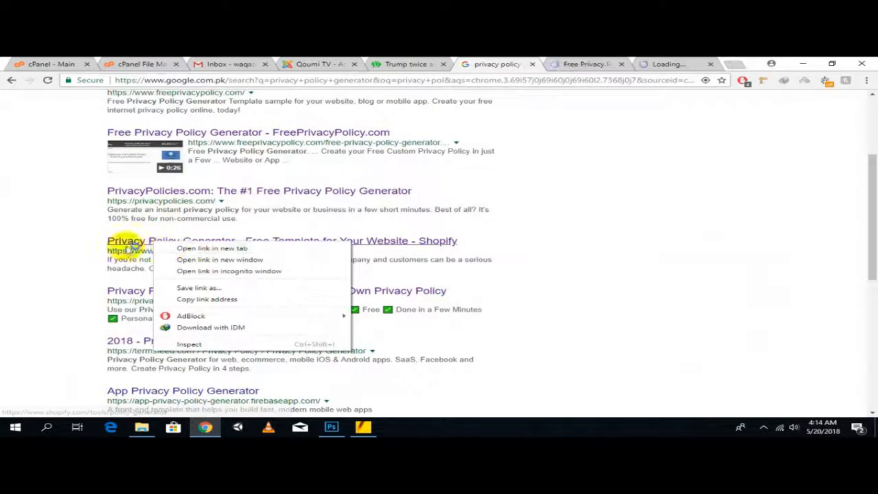
{"action": "left_click", "coordinate": [177, 249]}
Step: Open the TermsFeed and App Privacy Policy Generator search results in new tabs
{"action": "scroll", "coordinate": [10, 216], "scroll_direction": "down", "scroll_amount": 3}
{"action": "right_click", "coordinate": [156, 190]}
{"action": "right_click", "coordinate": [169, 195]}
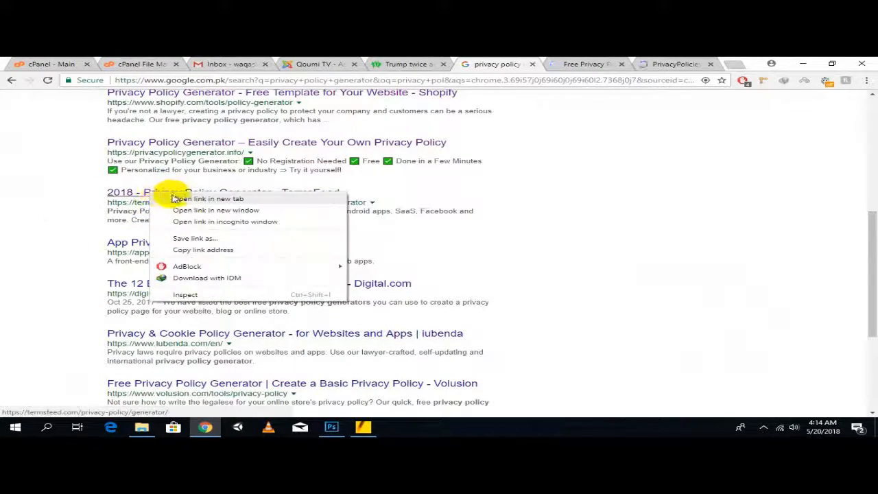
{"action": "left_click", "coordinate": [192, 199]}
{"action": "scroll", "coordinate": [39, 206], "scroll_direction": "down", "scroll_amount": 3}
{"action": "right_click", "coordinate": [198, 144]}
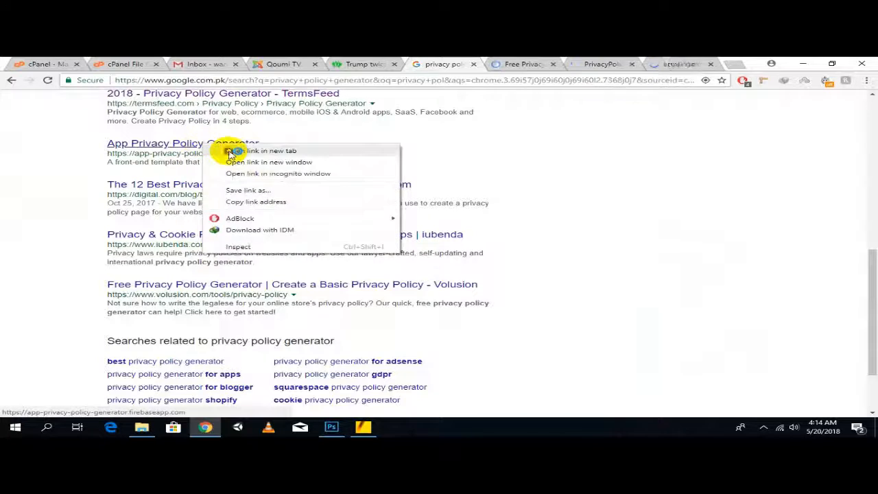
{"action": "left_click", "coordinate": [229, 150]}
Step: Start the free privacy policy generator on FreePrivacyPolicy.com and dismiss the pop-up covering its form
{"action": "left_click", "coordinate": [473, 64]}
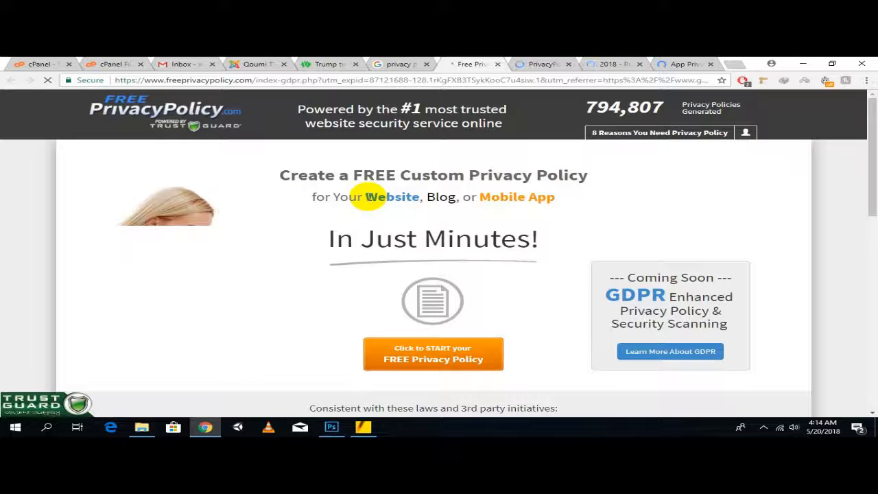
{"action": "scroll", "coordinate": [412, 243], "scroll_direction": "down", "scroll_amount": 2}
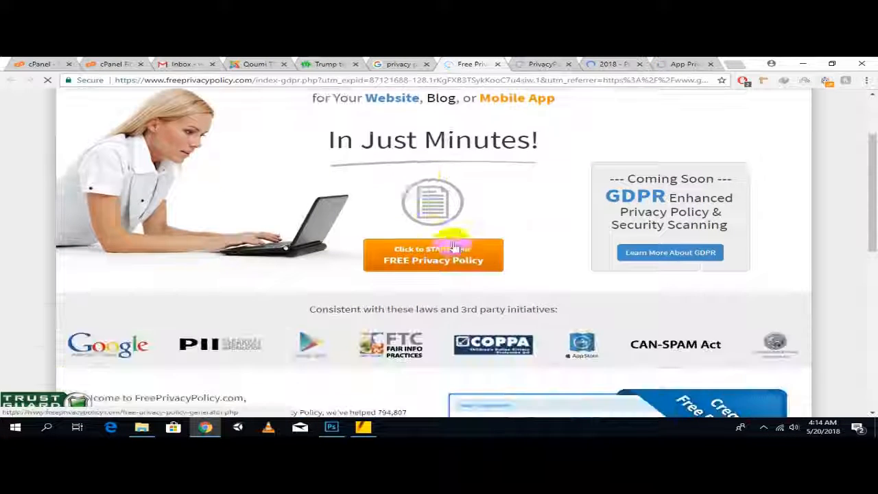
{"action": "scroll", "coordinate": [433, 251], "scroll_direction": "down", "scroll_amount": 1}
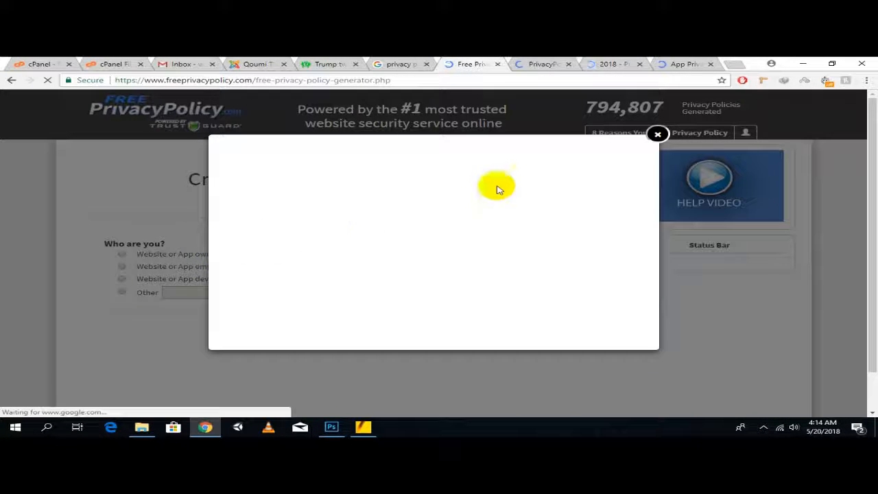
{"action": "left_click", "coordinate": [658, 135]}
{"action": "scroll", "coordinate": [257, 227], "scroll_direction": "down", "scroll_amount": 1}
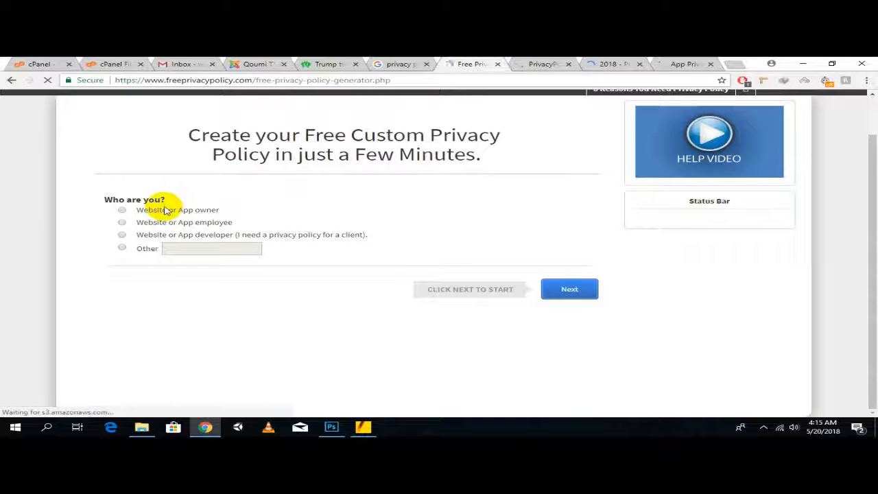
{"action": "left_click", "coordinate": [539, 64]}
{"action": "scroll", "coordinate": [357, 213], "scroll_direction": "down", "scroll_amount": 3}
{"action": "left_click", "coordinate": [536, 183]}
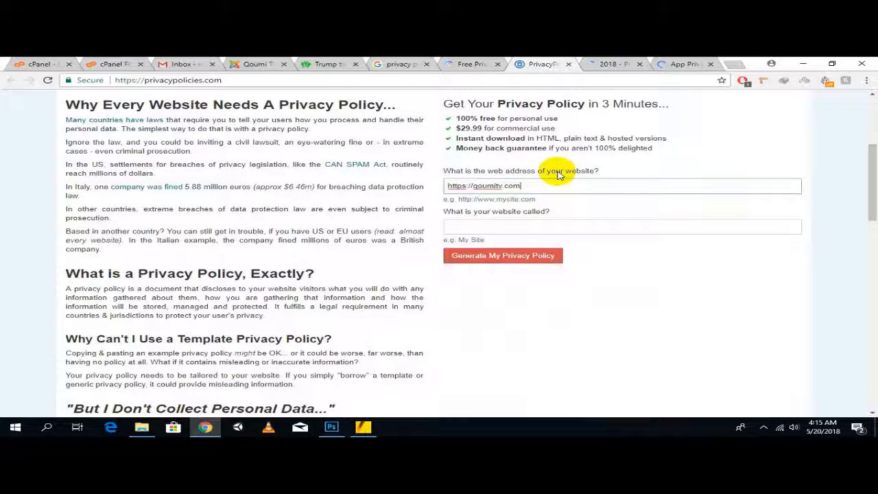
{"action": "left_click", "coordinate": [474, 186]}
{"action": "type", "text": "www."}
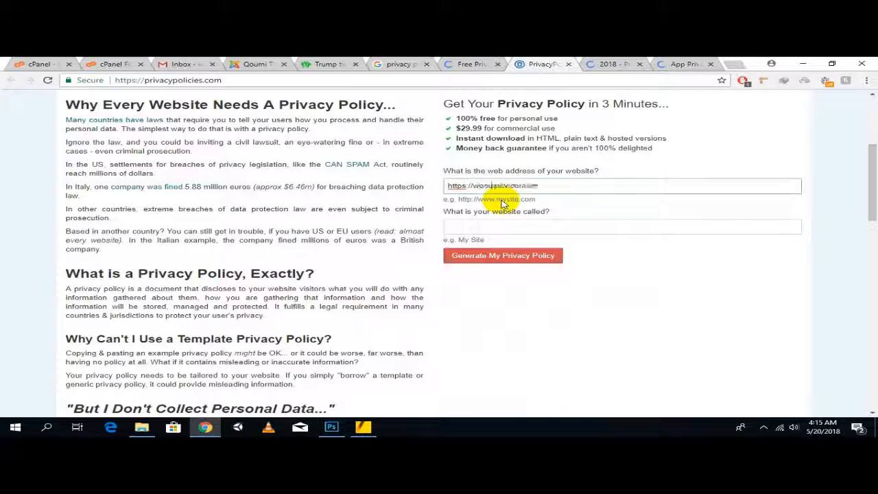
{"action": "left_click", "coordinate": [509, 229]}
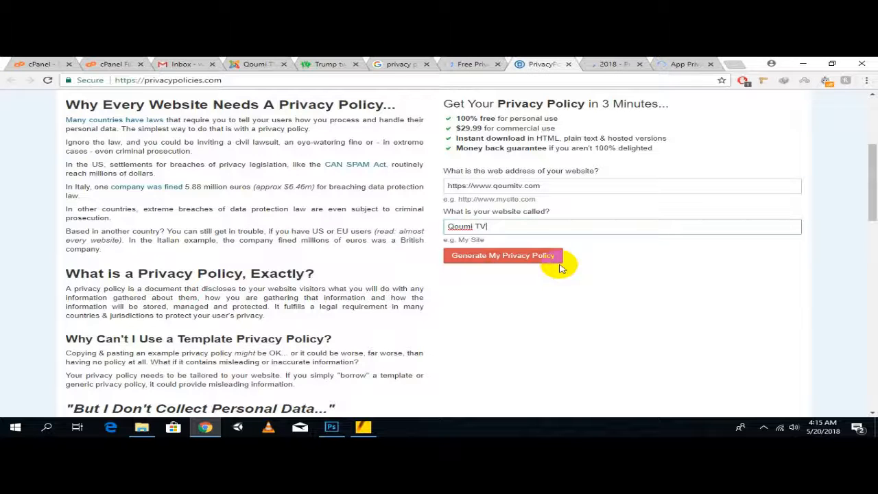
{"action": "left_click", "coordinate": [546, 258]}
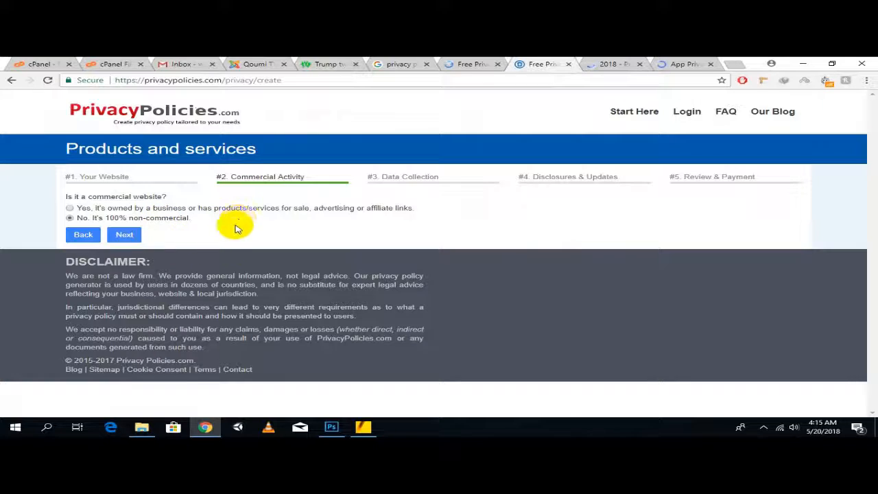
Step: Declare the website 100% non-commercial and mark site registration as the occasion for collecting user information
{"action": "left_click", "coordinate": [130, 235]}
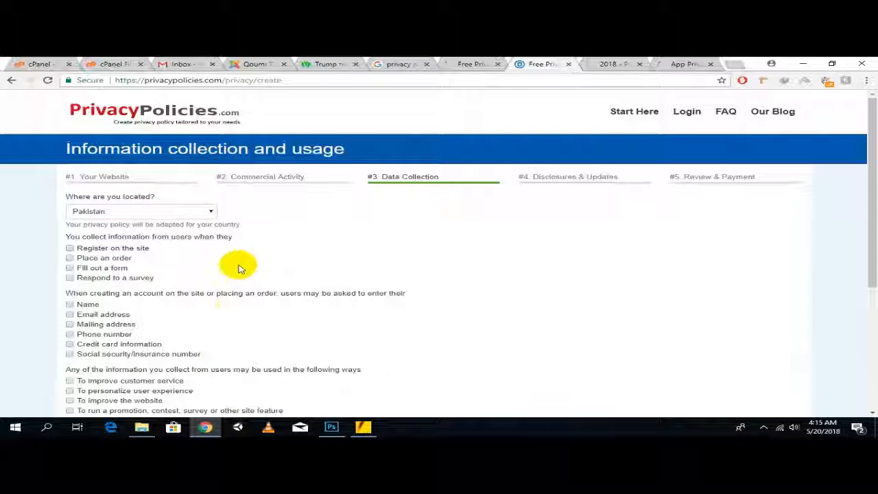
{"action": "scroll", "coordinate": [226, 258], "scroll_direction": "down", "scroll_amount": 1}
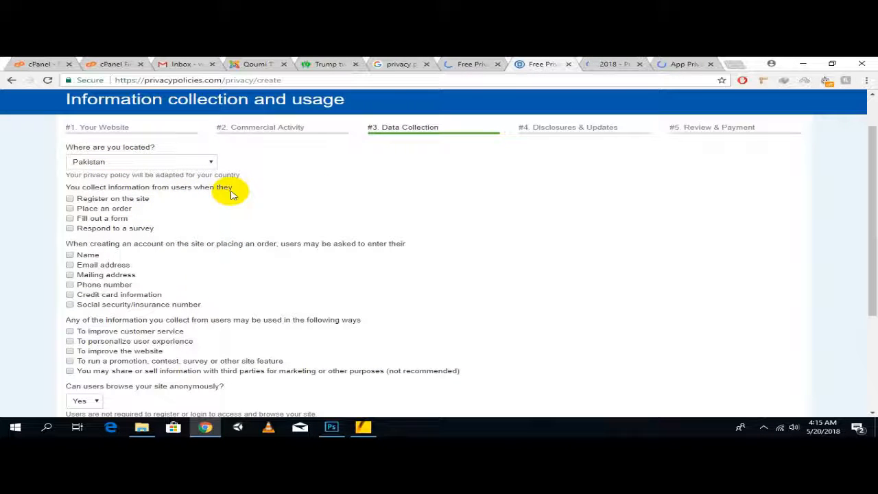
{"action": "left_click", "coordinate": [124, 202]}
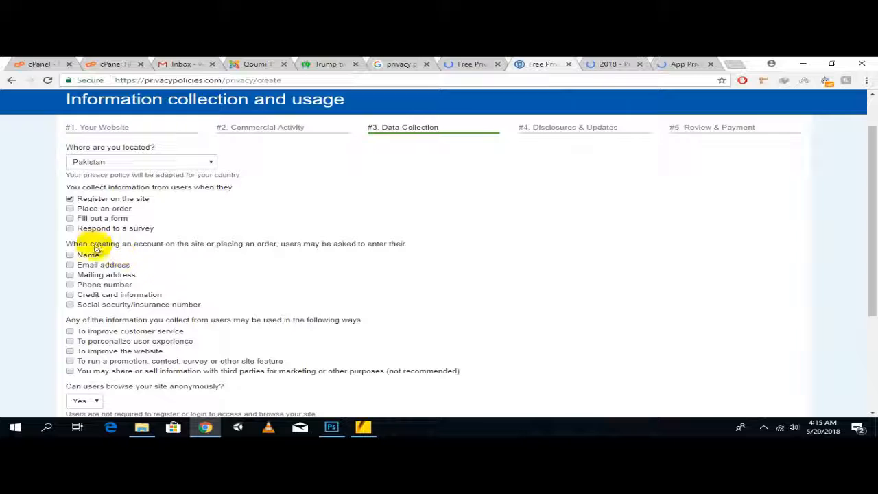
Step: Select name and email address as requested details, with improving customer service and personalizing user experience as their uses, and submit the data collection page
{"action": "scroll", "coordinate": [100, 245], "scroll_direction": "down", "scroll_amount": 1}
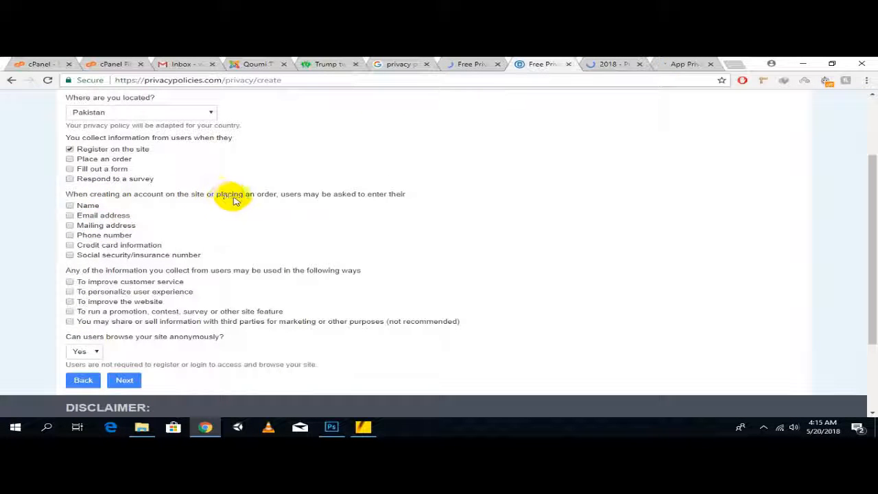
{"action": "left_click", "coordinate": [100, 215]}
{"action": "scroll", "coordinate": [118, 278], "scroll_direction": "down", "scroll_amount": 2}
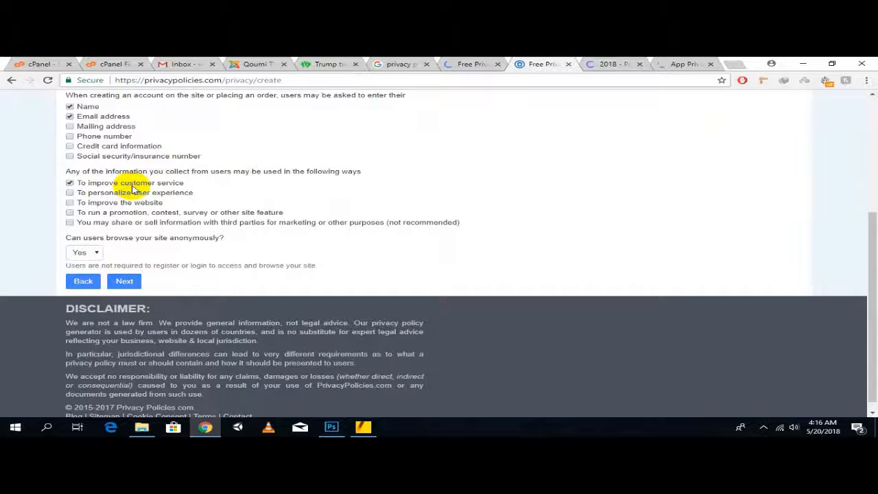
{"action": "left_click", "coordinate": [155, 193]}
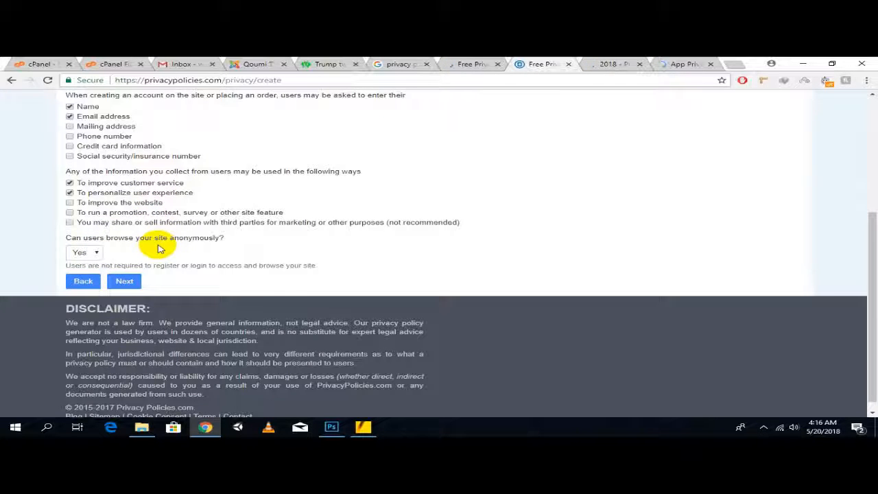
{"action": "left_click", "coordinate": [125, 281]}
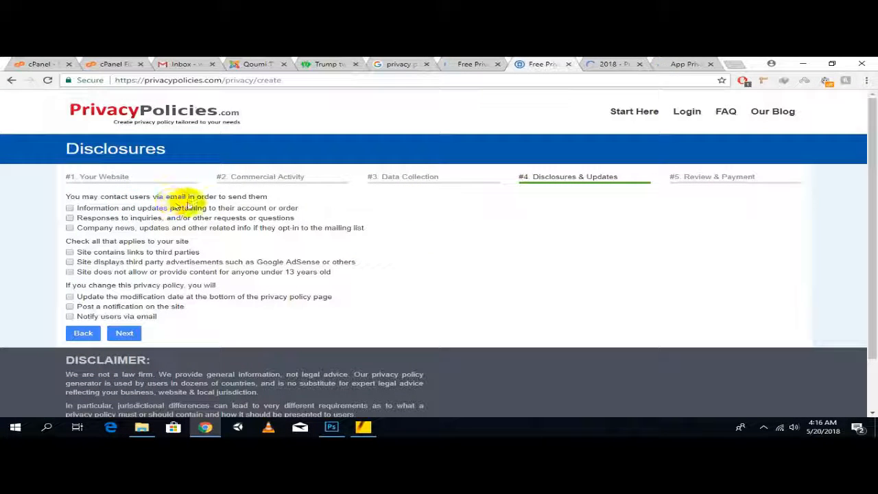
Step: Complete the disclosures with emails for account or order updates and an on-site notification of policy changes
{"action": "left_click", "coordinate": [125, 210]}
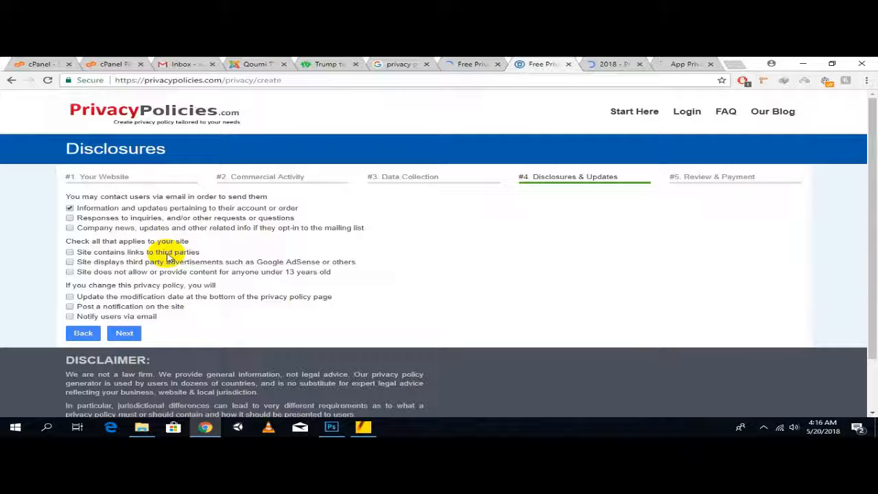
{"action": "left_click", "coordinate": [70, 253]}
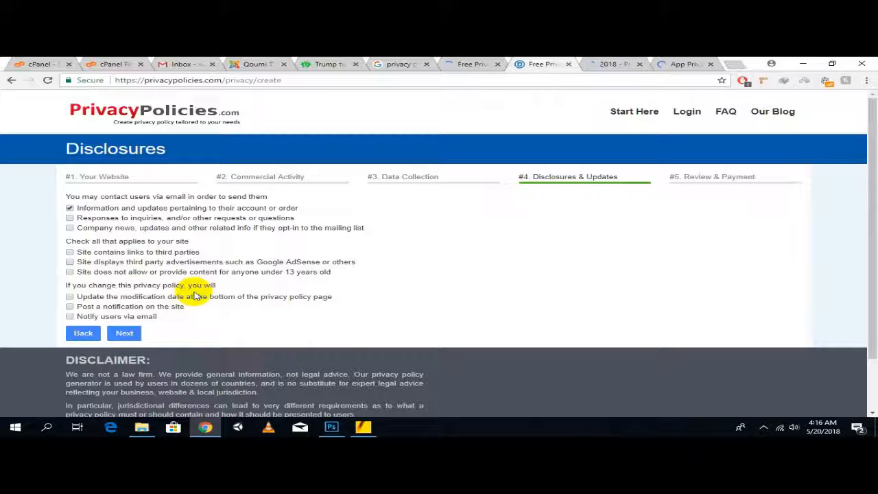
{"action": "left_click", "coordinate": [154, 296]}
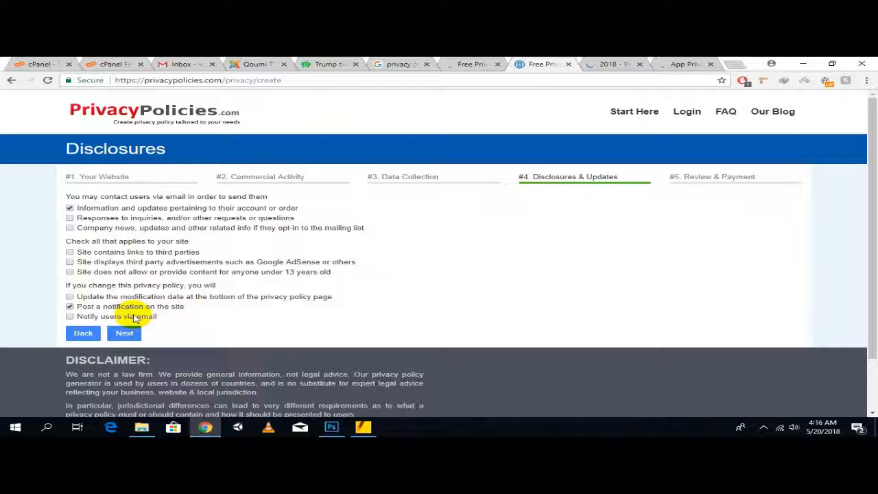
{"action": "left_click", "coordinate": [124, 334]}
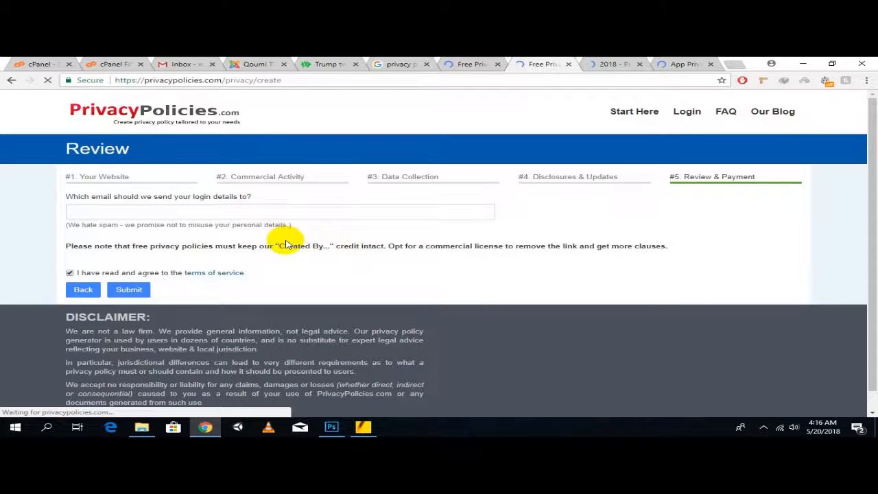
Step: Enter the contact email address for receiving the login details and submit the privacy policy request
{"action": "left_click", "coordinate": [165, 211]}
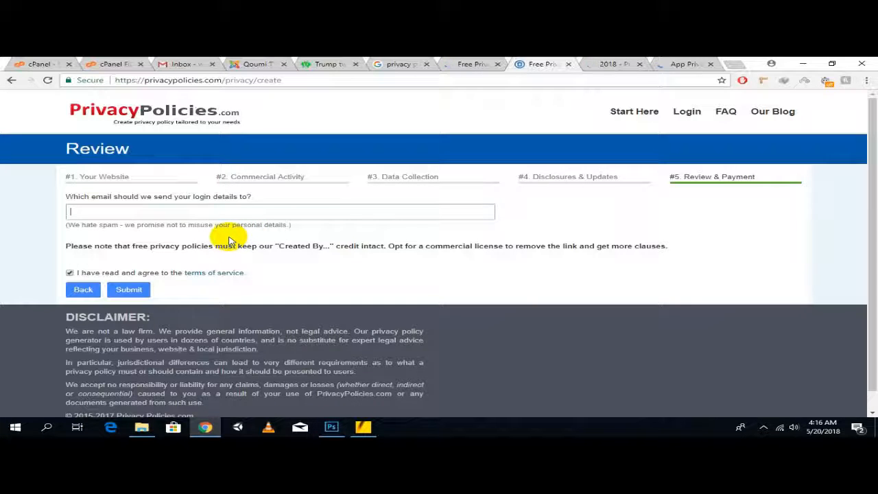
{"action": "type", "text": "q"}
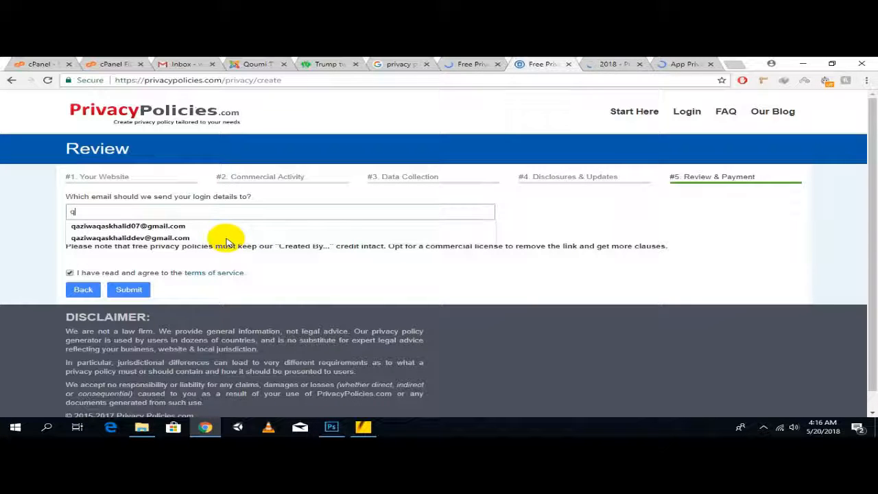
{"action": "key", "text": "Down"}
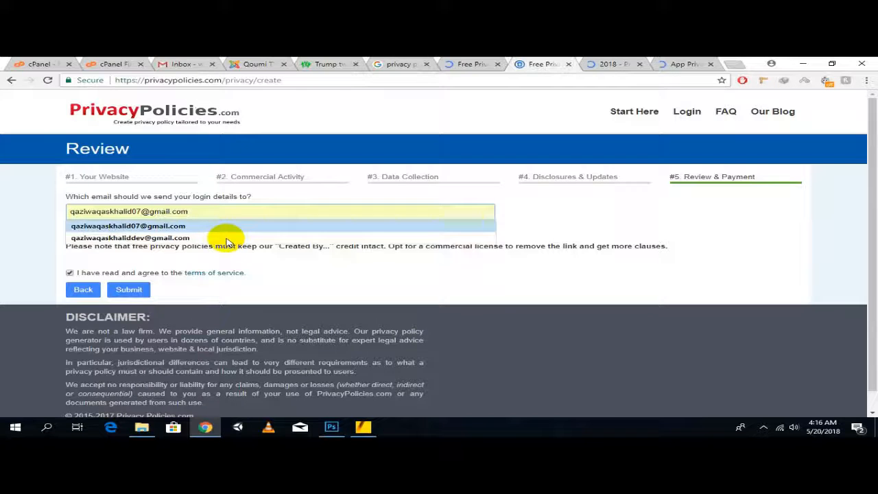
{"action": "left_click", "coordinate": [123, 237]}
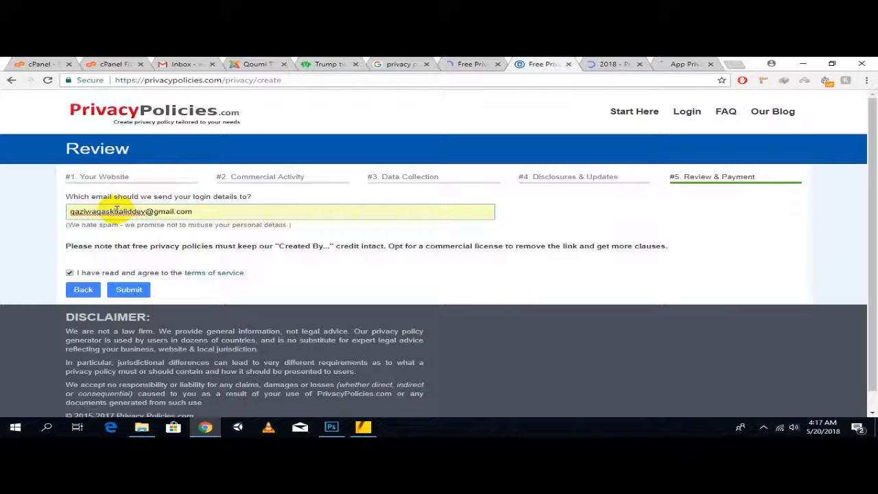
{"action": "left_click_drag", "start_coordinate": [85, 212], "coordinate": [2, 215]}
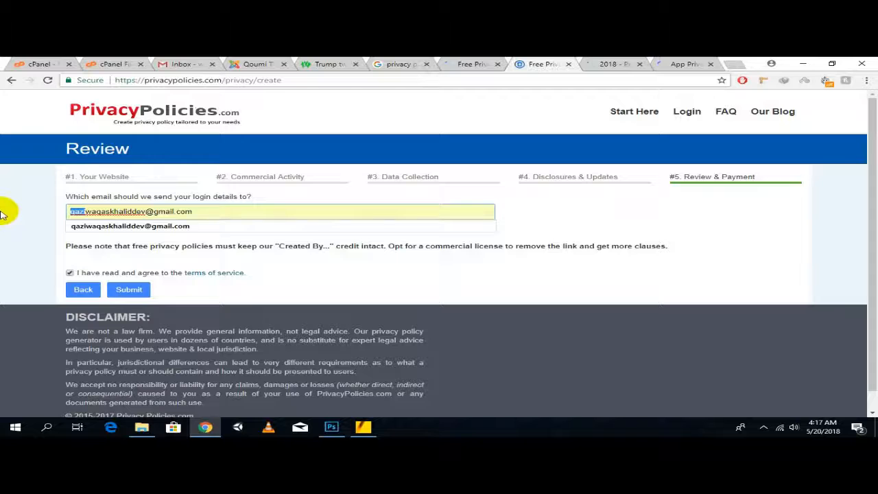
{"action": "key", "text": "BackSpace"}
{"action": "left_click", "coordinate": [129, 291]}
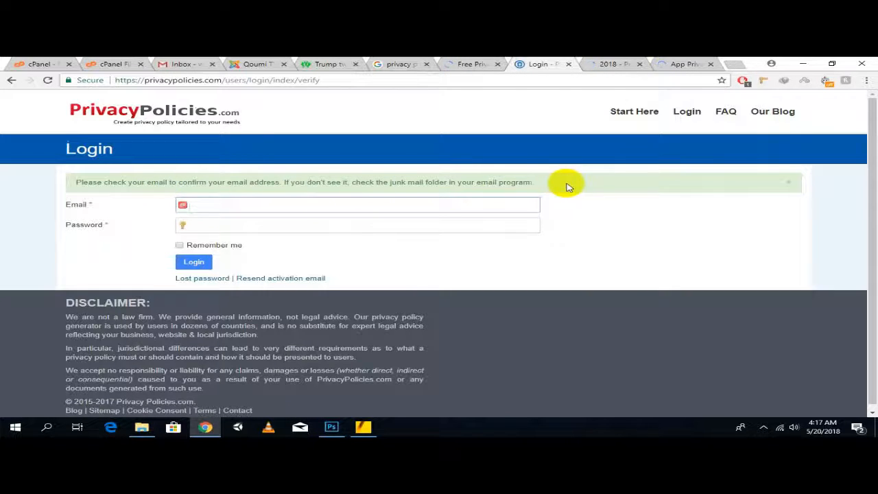
Step: Examine the PrivacyPolicies.com message in Gmail with the email confirmation link and login details
{"action": "left_click", "coordinate": [764, 428]}
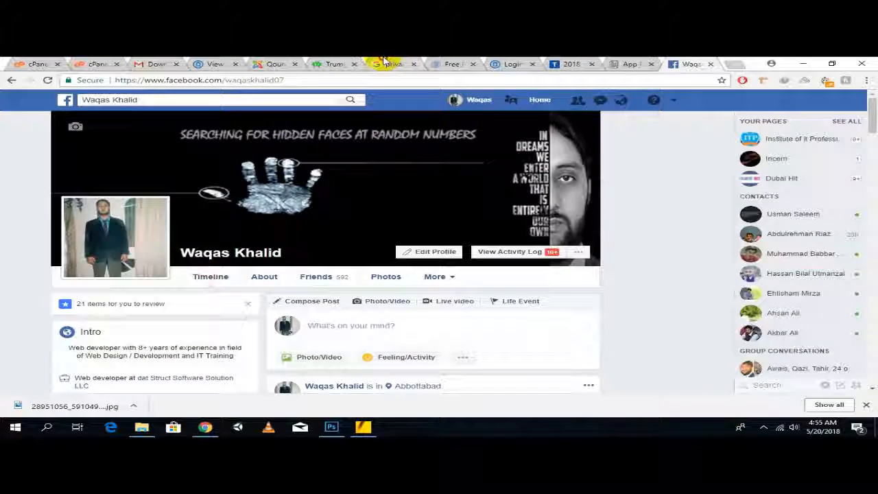
{"action": "left_click", "coordinate": [391, 65]}
{"action": "left_click", "coordinate": [152, 65]}
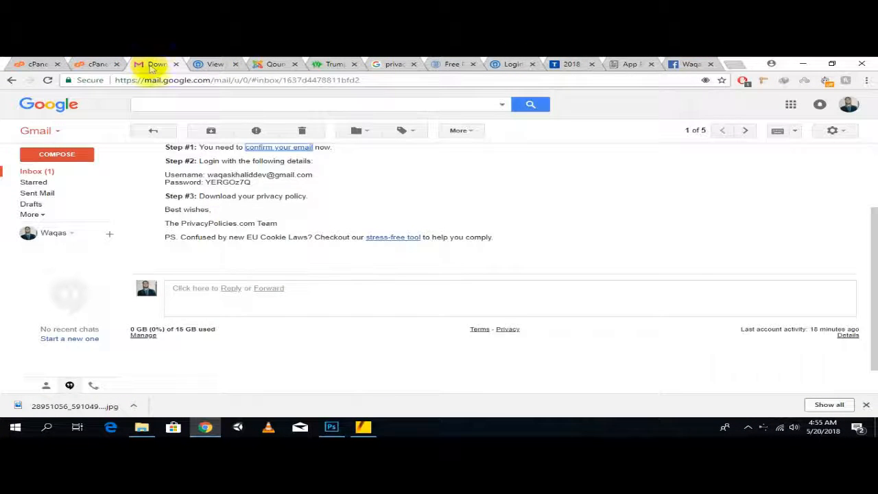
Step: Read through the generated Qoumi TV privacy policy on PrivacyPolicies.com down to its contact section
{"action": "left_click", "coordinate": [213, 64]}
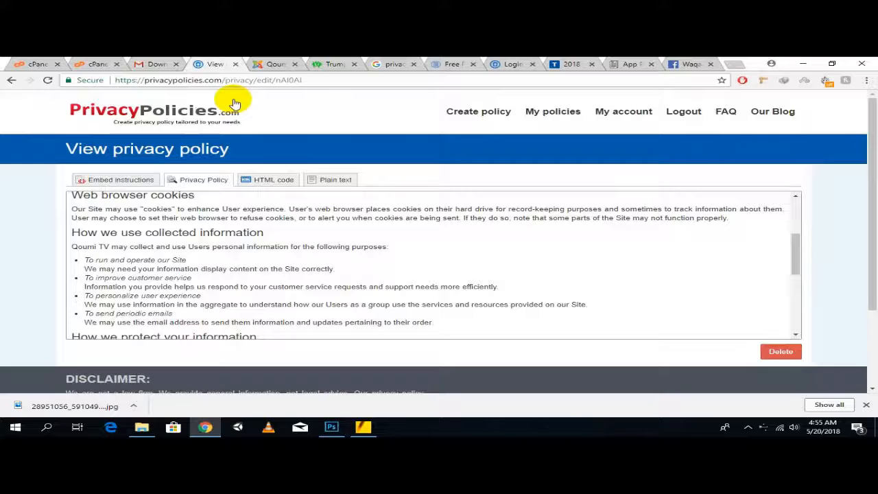
{"action": "scroll", "coordinate": [168, 285], "scroll_direction": "down", "scroll_amount": 5}
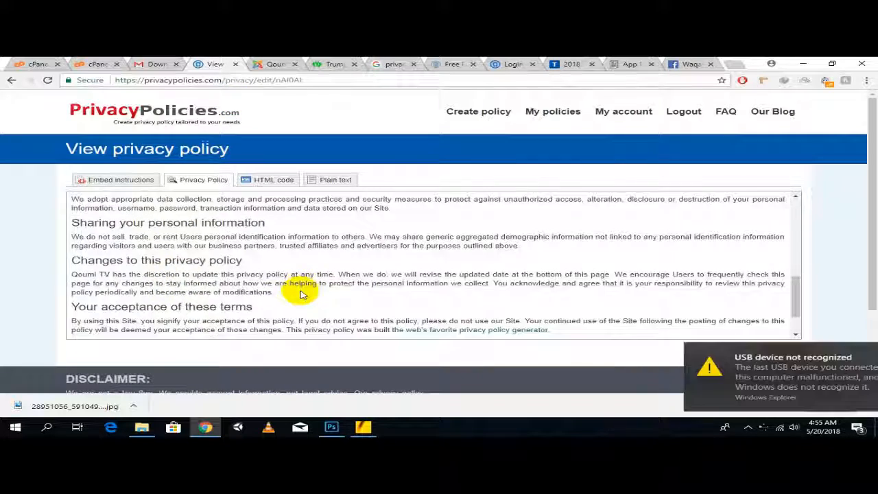
{"action": "scroll", "coordinate": [295, 282], "scroll_direction": "down", "scroll_amount": 2}
{"action": "scroll", "coordinate": [230, 272], "scroll_direction": "up", "scroll_amount": 3}
{"action": "scroll", "coordinate": [275, 278], "scroll_direction": "down", "scroll_amount": 3}
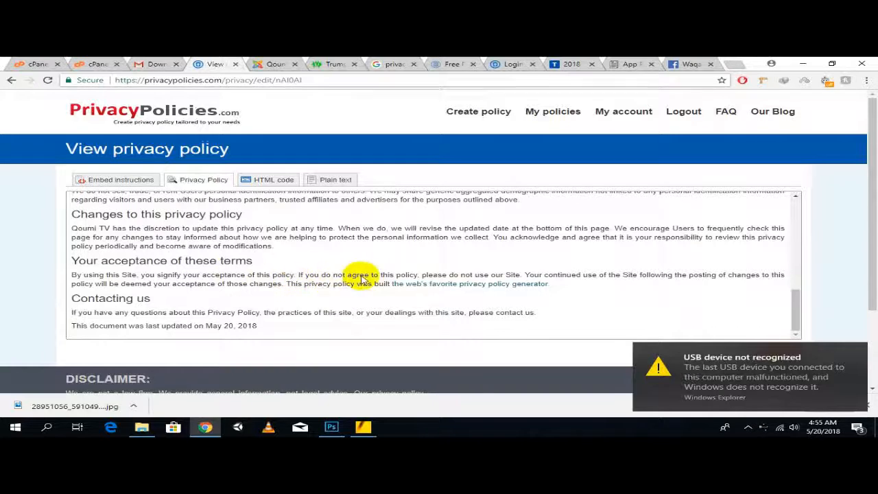
Step: Display the generated policy as HTML code and select the code through its final last-updated line
{"action": "left_click", "coordinate": [264, 180]}
{"action": "scroll", "coordinate": [233, 268], "scroll_direction": "down", "scroll_amount": 4}
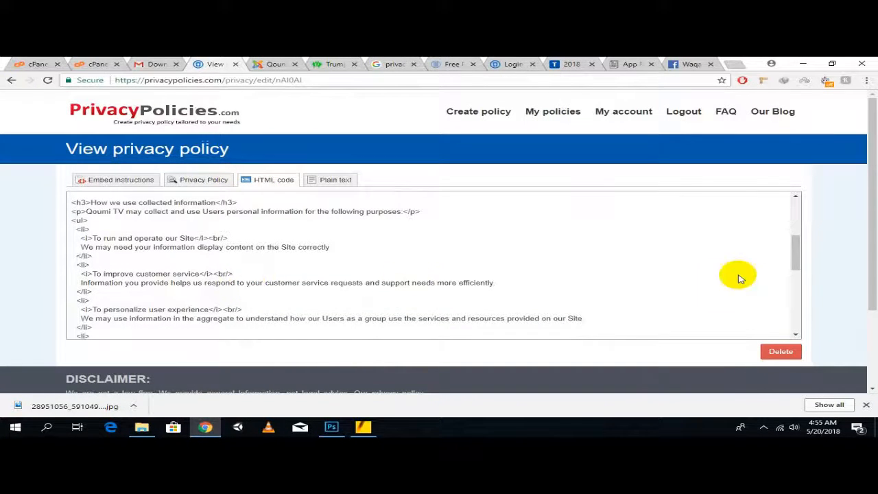
{"action": "left_click", "coordinate": [324, 214]}
{"action": "left_click_drag", "start_coordinate": [324, 214], "coordinate": [331, 220]}
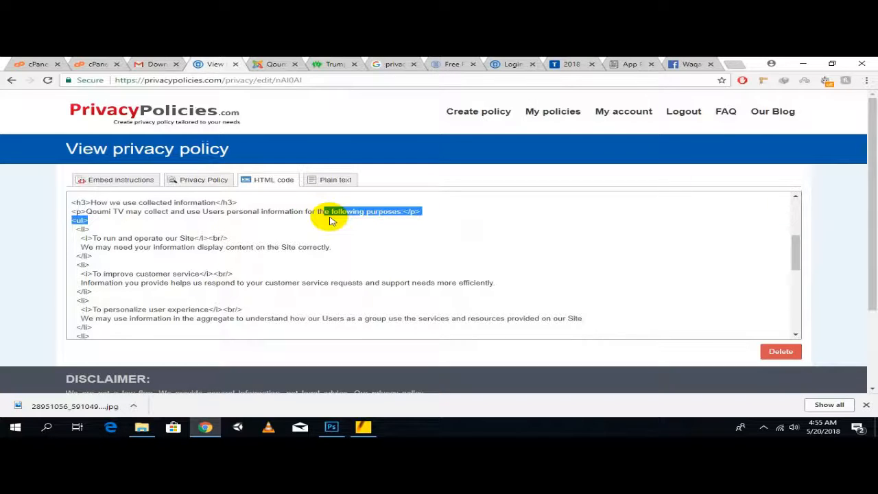
{"action": "key", "text": "ctrl+a"}
{"action": "left_click", "coordinate": [334, 220]}
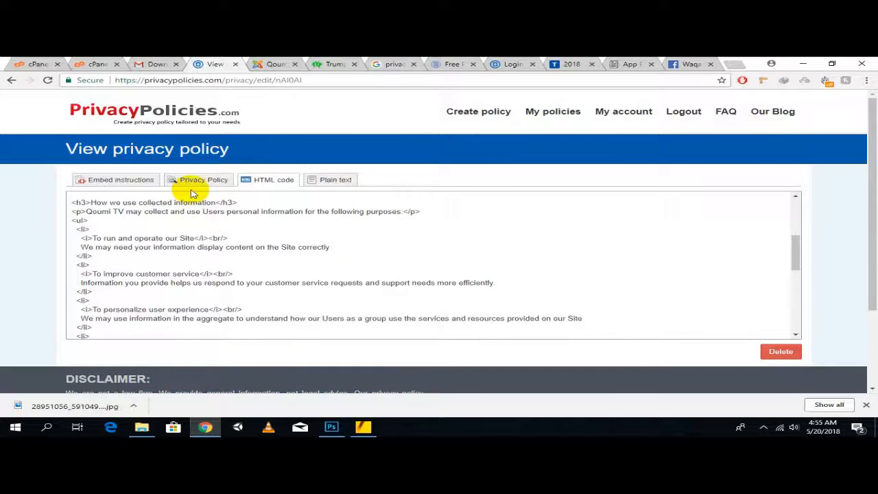
{"action": "left_click_drag", "start_coordinate": [172, 222], "coordinate": [78, 204]}
{"action": "left_click", "coordinate": [124, 225]}
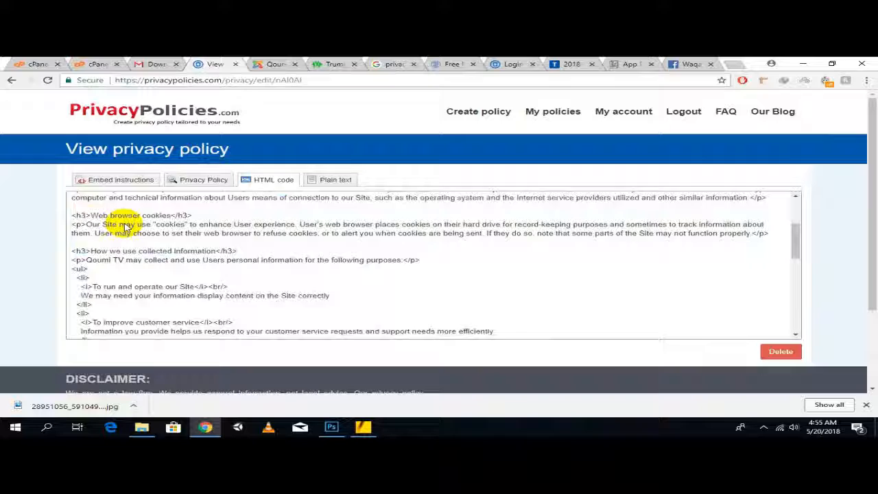
{"action": "scroll", "coordinate": [110, 230], "scroll_direction": "up", "scroll_amount": 2}
{"action": "left_click_drag", "start_coordinate": [72, 202], "coordinate": [332, 341]}
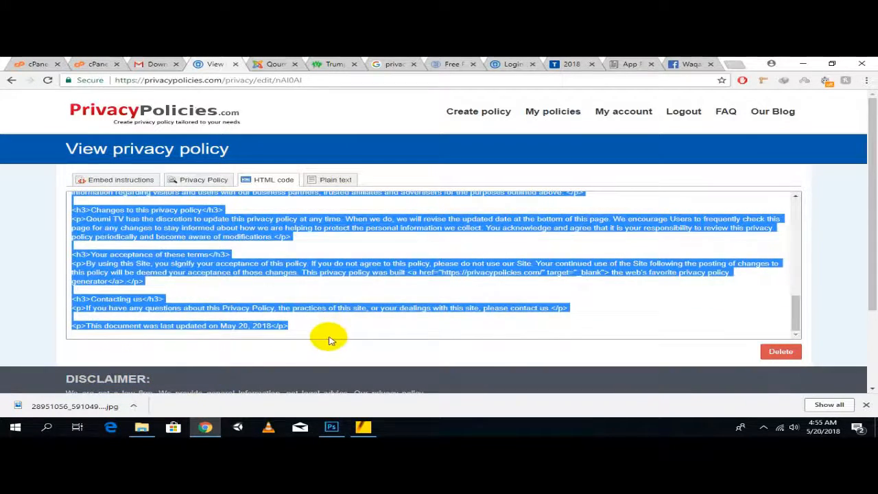
Step: Log in to the Qoumi TV Joomla administrator with the prefilled credentials and open the Article Manager
{"action": "left_click", "coordinate": [276, 64]}
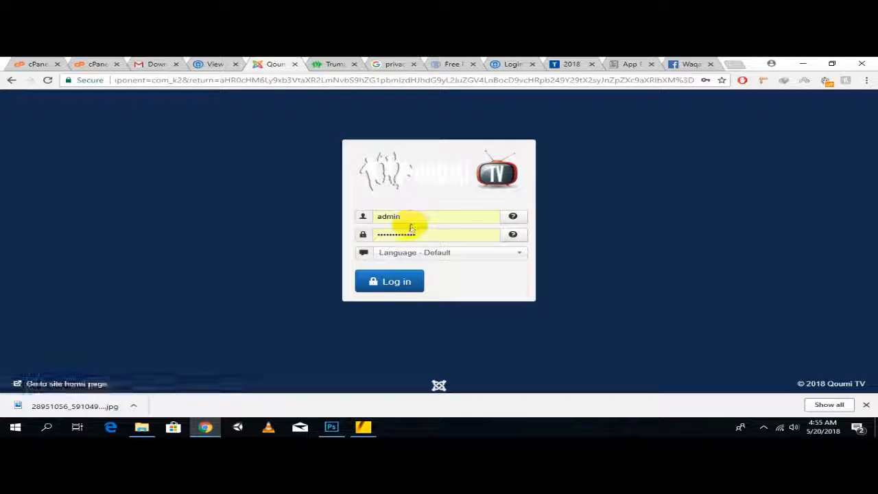
{"action": "left_click", "coordinate": [395, 285]}
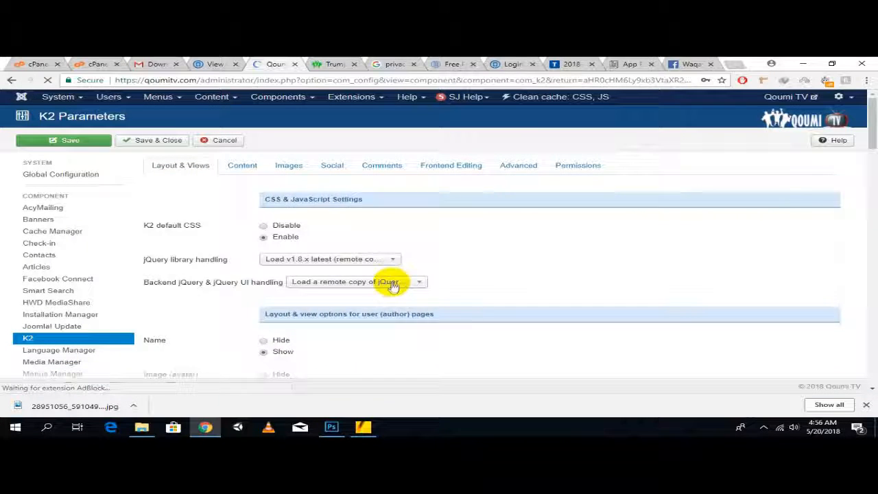
{"action": "left_click", "coordinate": [237, 98]}
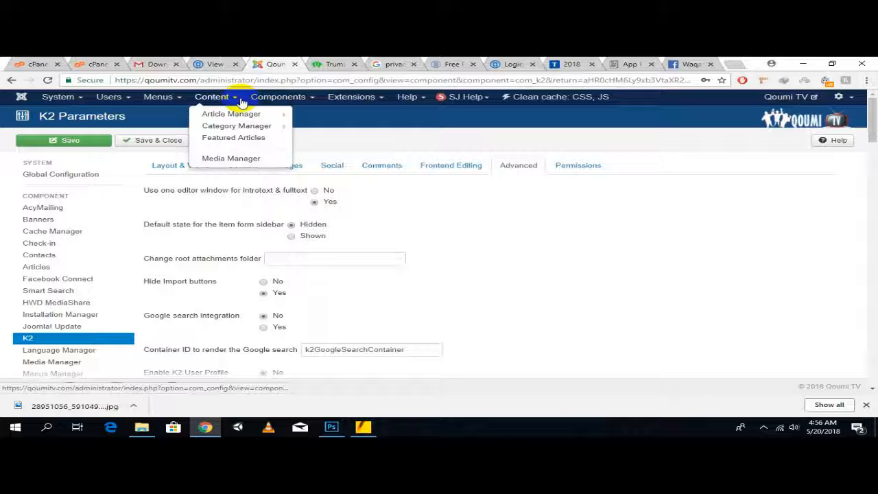
{"action": "left_click", "coordinate": [251, 115]}
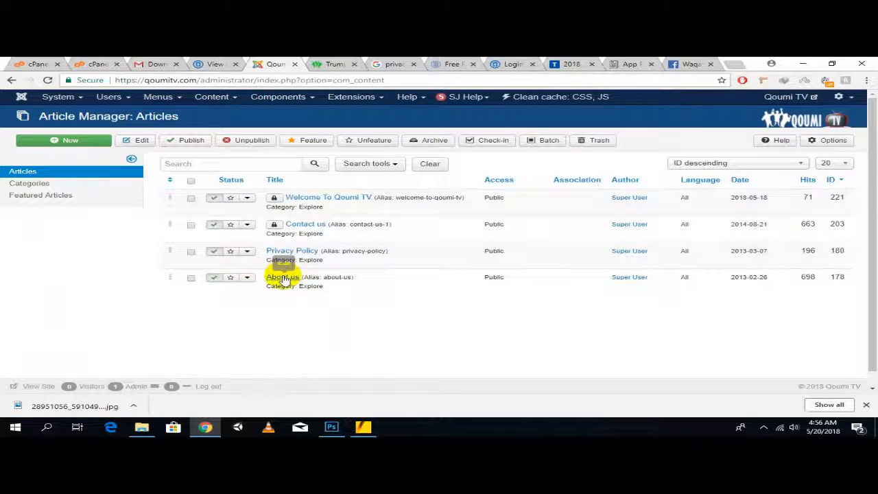
Step: Open the Privacy Policy article's HTML source and replace all its placeholder content with the copied policy code
{"action": "left_click", "coordinate": [297, 278]}
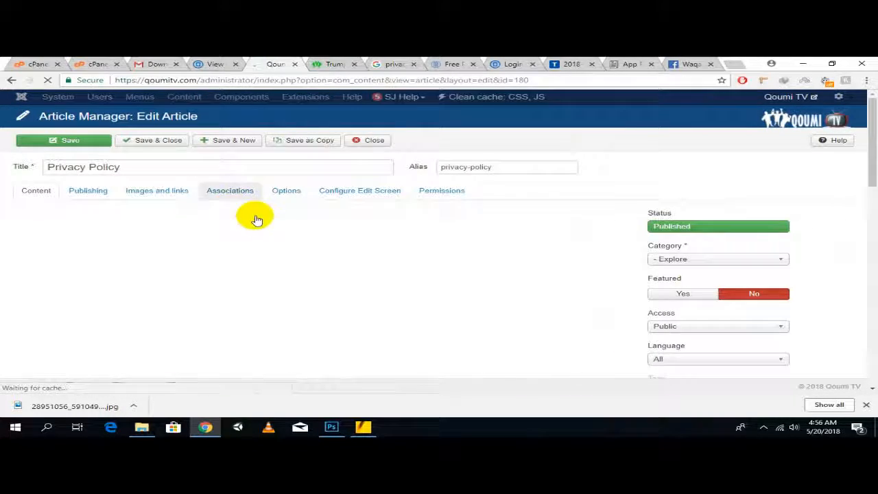
{"action": "scroll", "coordinate": [255, 304], "scroll_direction": "down", "scroll_amount": 10}
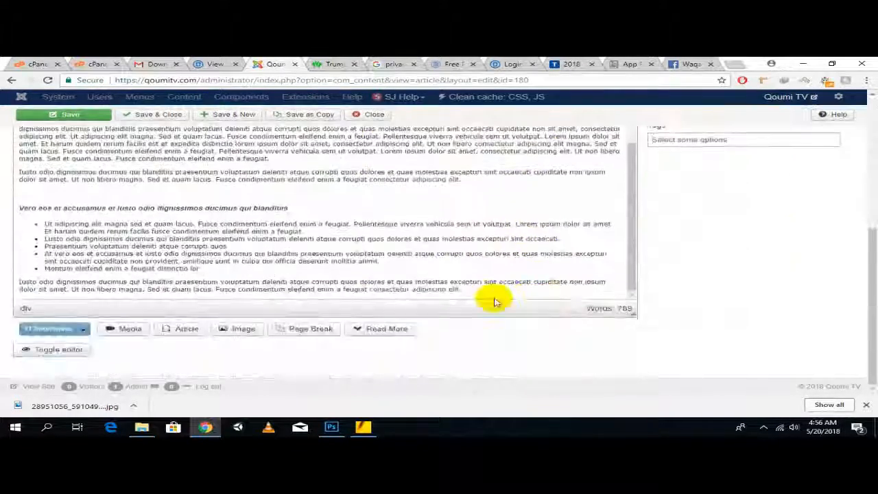
{"action": "left_click", "coordinate": [27, 350]}
{"action": "left_click", "coordinate": [222, 249]}
{"action": "key", "text": "ctrl+a"}
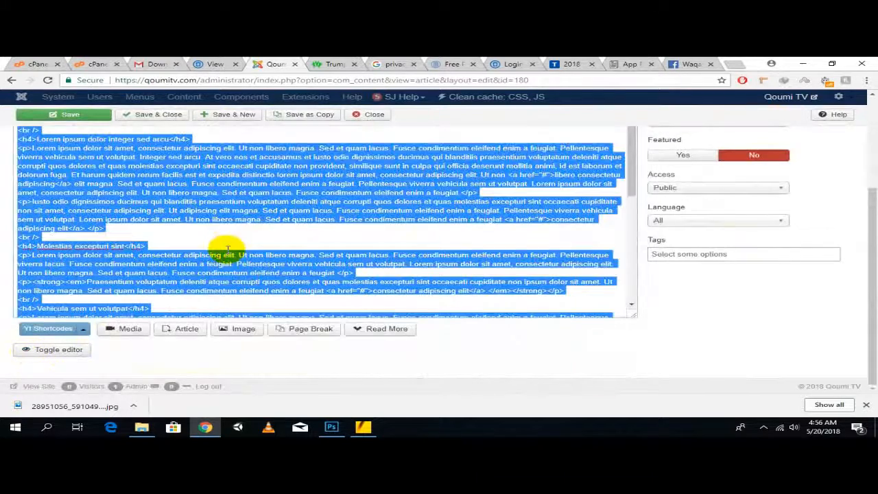
{"action": "key", "text": "ctrl+v"}
Step: Delete the sentence crediting privacypolicies.com from the "Your acceptance of these terms" paragraph and save the article
{"action": "scroll", "coordinate": [117, 275], "scroll_direction": "up", "scroll_amount": 10}
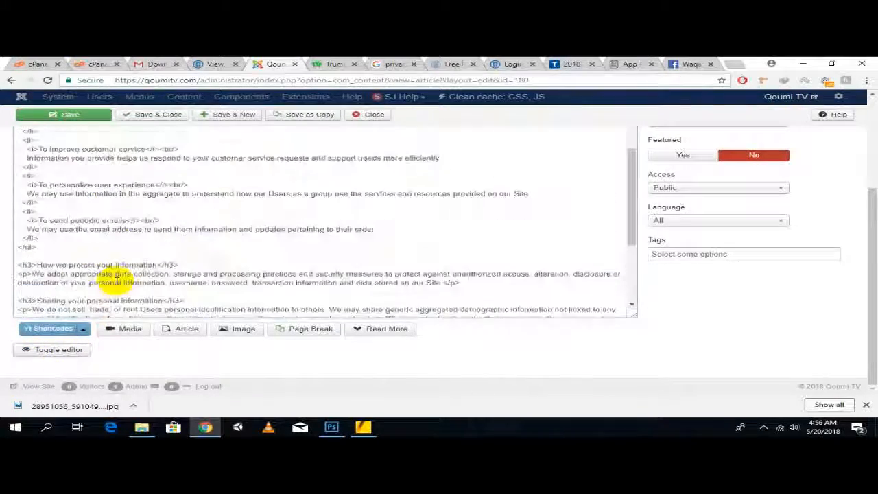
{"action": "scroll", "coordinate": [117, 279], "scroll_direction": "down", "scroll_amount": 3}
{"action": "scroll", "coordinate": [231, 266], "scroll_direction": "up", "scroll_amount": 2}
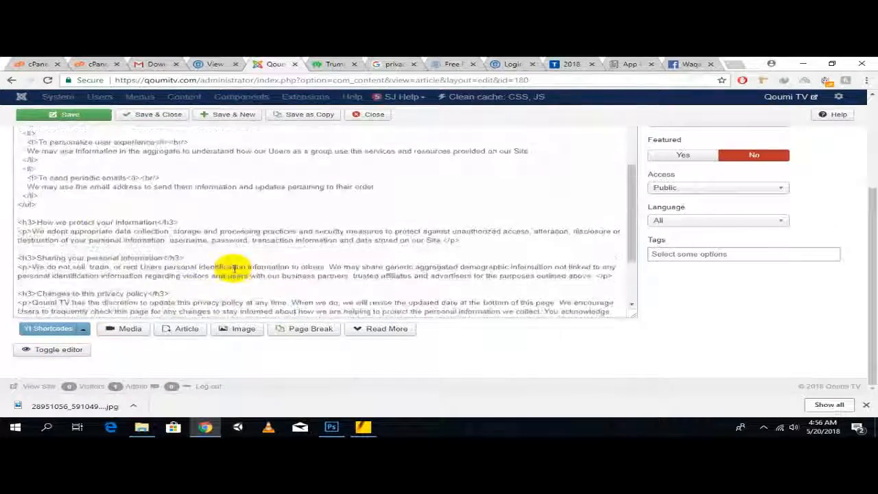
{"action": "scroll", "coordinate": [233, 269], "scroll_direction": "down", "scroll_amount": 1}
{"action": "scroll", "coordinate": [234, 269], "scroll_direction": "down", "scroll_amount": 1}
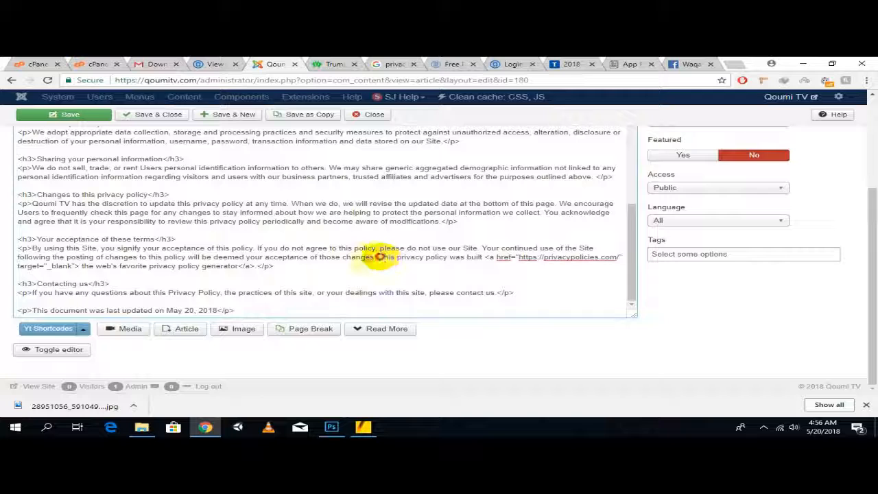
{"action": "left_click_drag", "start_coordinate": [379, 257], "coordinate": [256, 266]}
{"action": "key", "text": "BackSpace"}
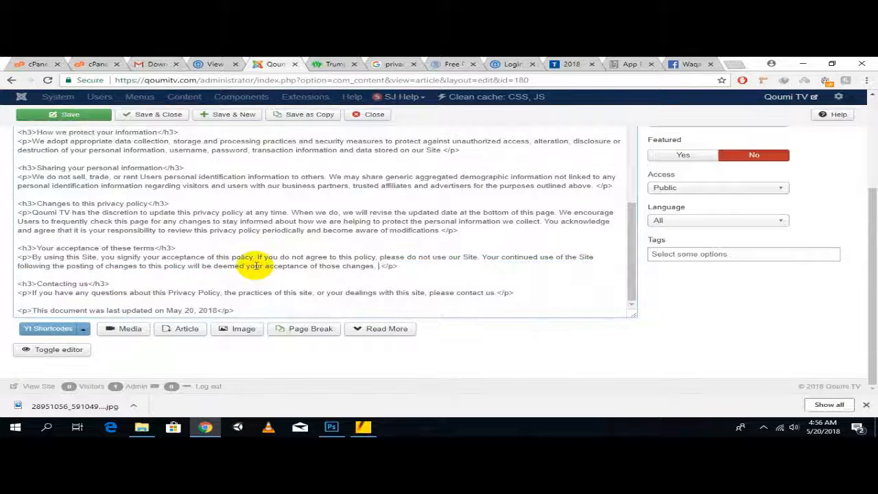
{"action": "left_click", "coordinate": [74, 118]}
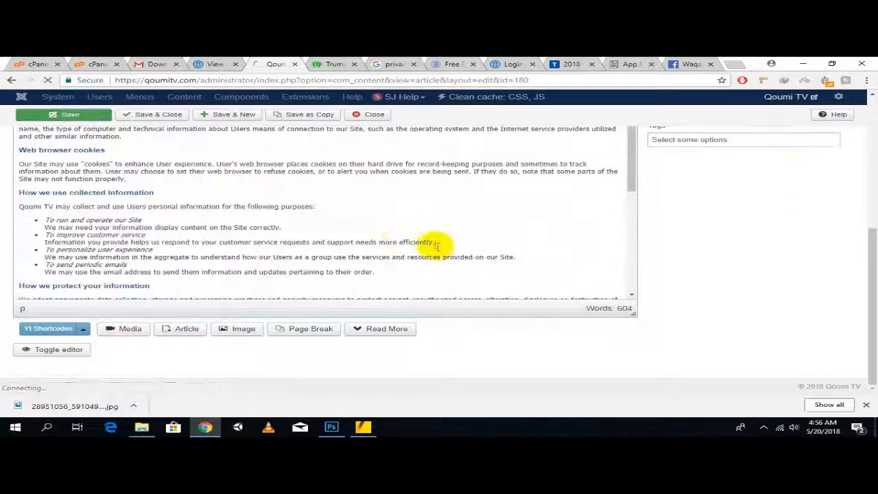
Step: Check the saved policy text in the article editor and the link lists in the live site's footer
{"action": "left_click", "coordinate": [331, 63]}
{"action": "left_click", "coordinate": [274, 63]}
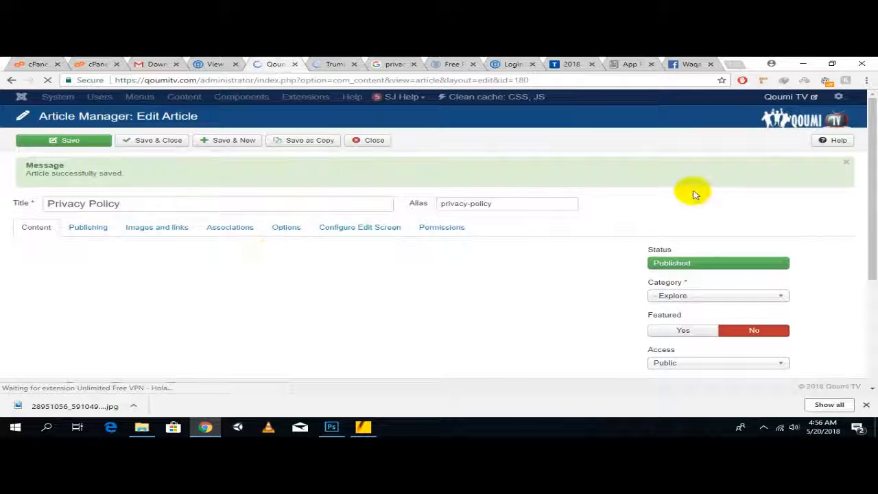
{"action": "scroll", "coordinate": [540, 189], "scroll_direction": "down", "scroll_amount": 3}
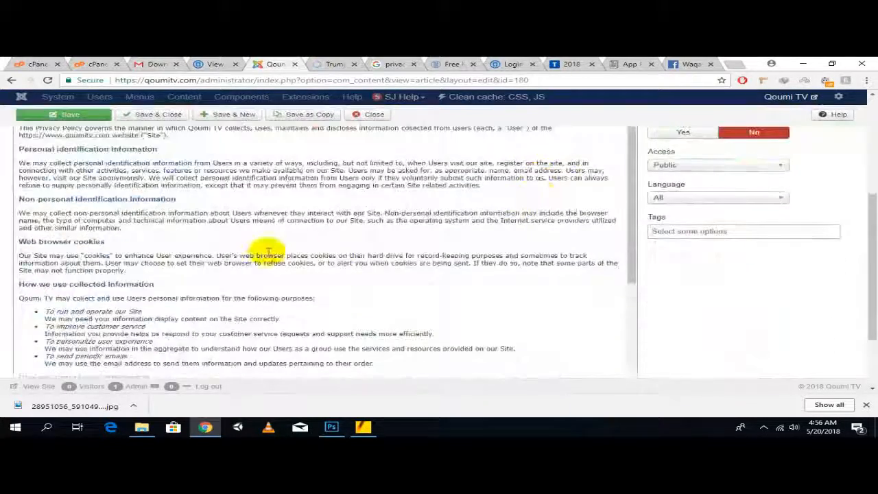
{"action": "left_click", "coordinate": [334, 63]}
{"action": "scroll", "coordinate": [417, 217], "scroll_direction": "down", "scroll_amount": 3}
{"action": "scroll", "coordinate": [416, 217], "scroll_direction": "down", "scroll_amount": 5}
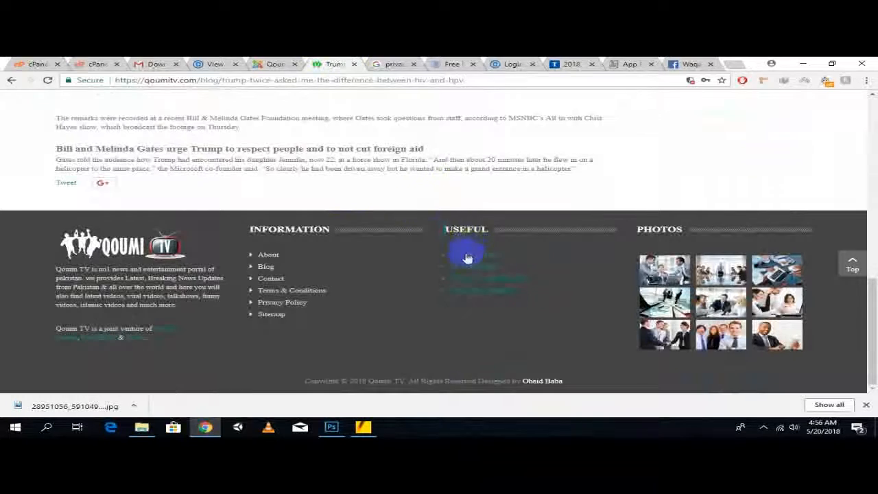
Step: Save and close the Privacy Policy article, returning to the article list
{"action": "left_click", "coordinate": [273, 63]}
{"action": "left_click", "coordinate": [143, 114]}
{"action": "left_click", "coordinate": [334, 64]}
{"action": "left_click", "coordinate": [274, 64]}
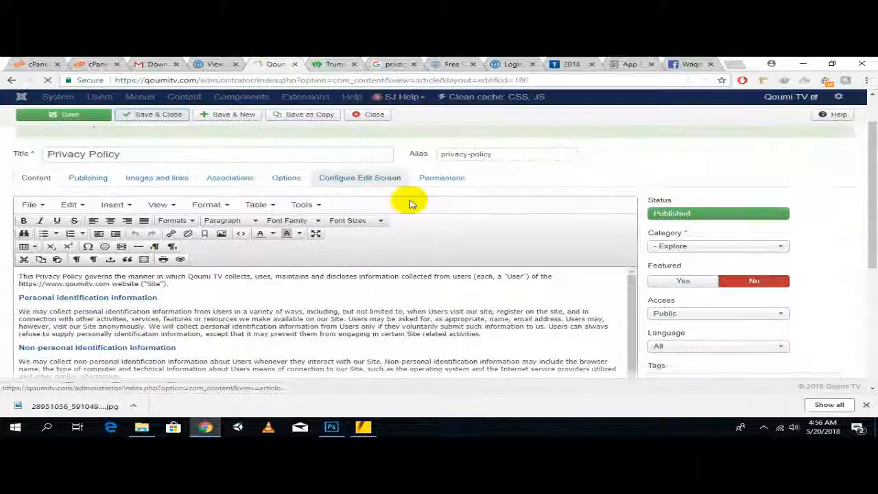
{"action": "left_click", "coordinate": [334, 63]}
{"action": "left_click", "coordinate": [274, 64]}
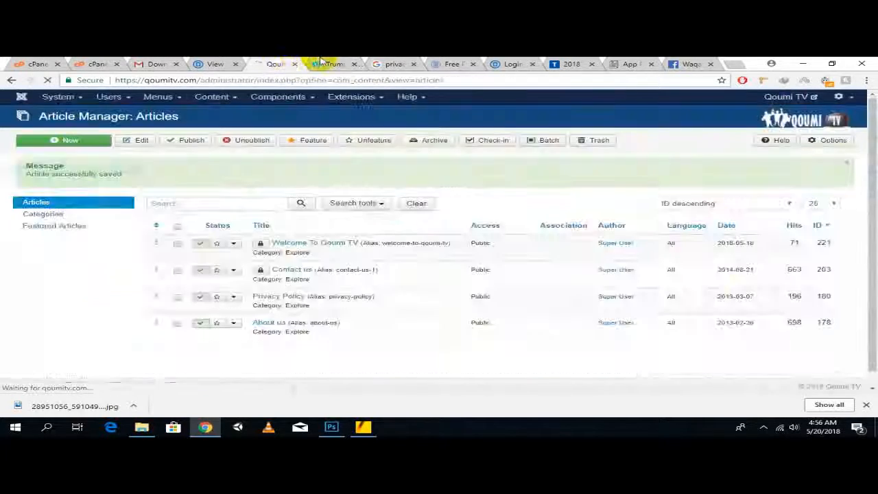
{"action": "left_click", "coordinate": [175, 96]}
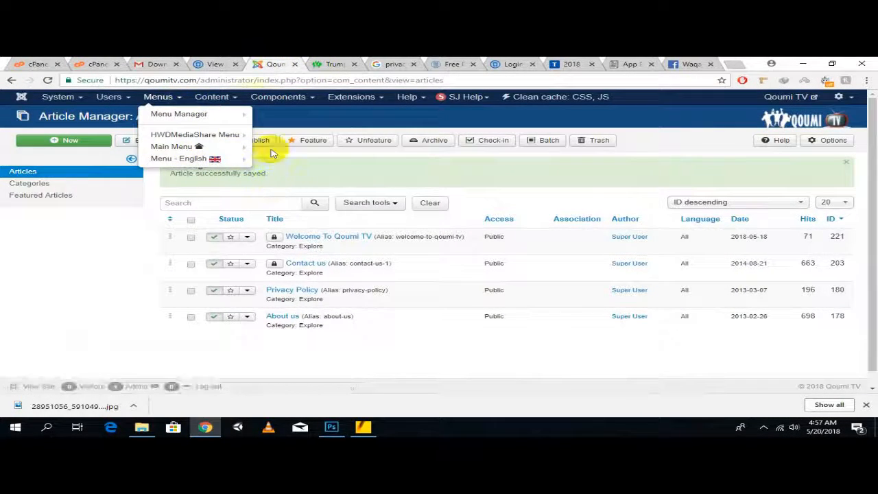
{"action": "left_click", "coordinate": [278, 97]}
{"action": "left_click", "coordinate": [617, 127]}
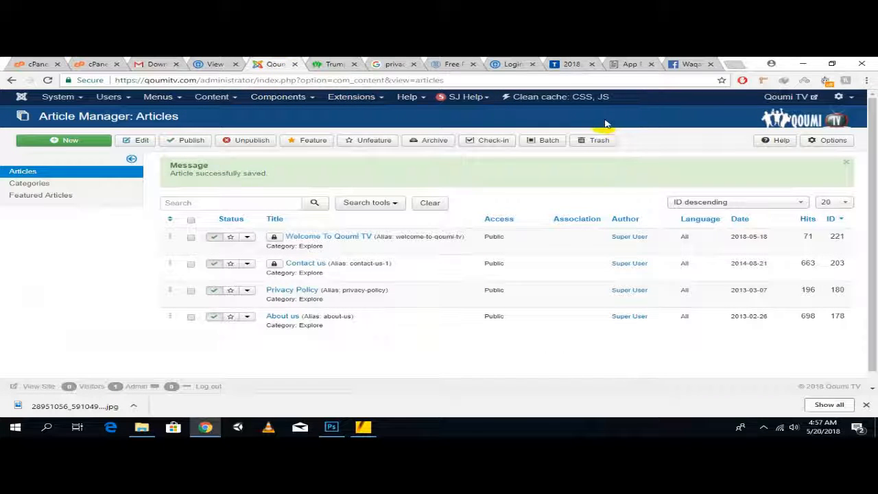
Step: Create and save a new menu titled "Official" with the menu type "official"
{"action": "left_click", "coordinate": [166, 98]}
{"action": "mouse_move", "coordinate": [182, 159]}
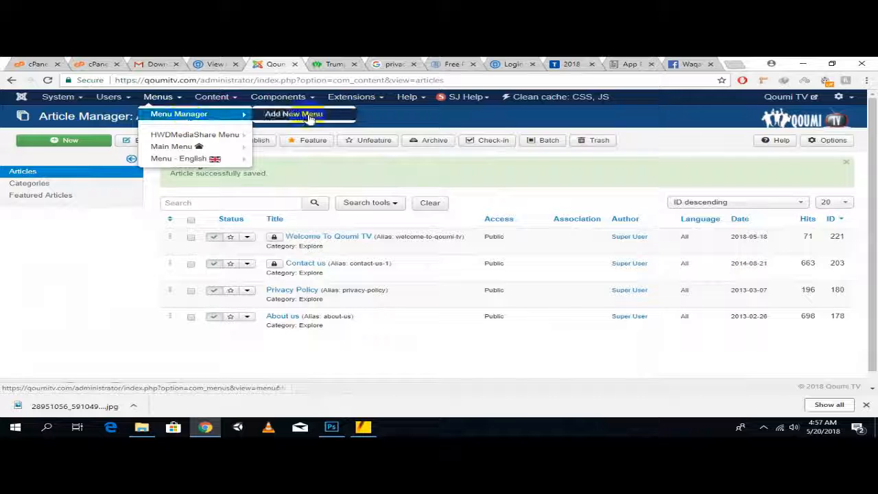
{"action": "left_click", "coordinate": [290, 115]}
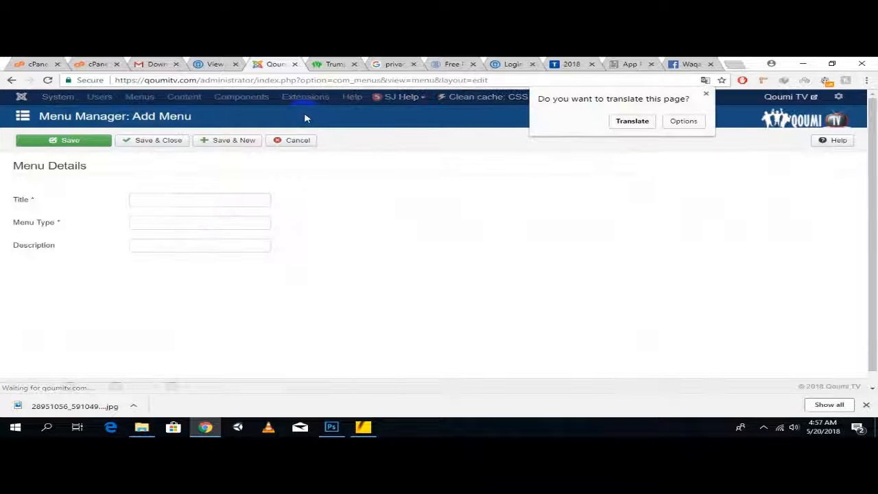
{"action": "left_click", "coordinate": [179, 197]}
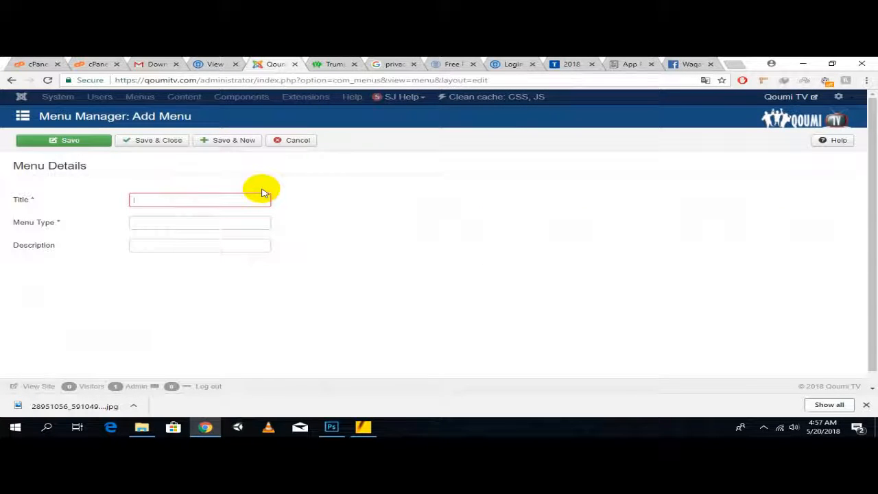
{"action": "key", "text": "Tab"}
{"action": "type", "text": "official"}
{"action": "left_click", "coordinate": [152, 140]}
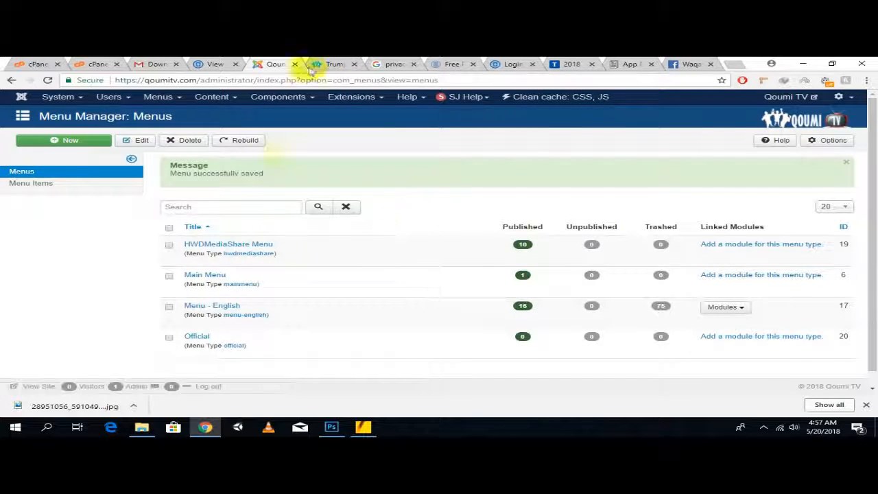
Step: Review the Information and Useful link lists in the footer of the live Qoumi TV site
{"action": "left_click", "coordinate": [332, 63]}
{"action": "scroll", "coordinate": [242, 139], "scroll_direction": "up", "scroll_amount": 5}
{"action": "scroll", "coordinate": [245, 142], "scroll_direction": "down", "scroll_amount": 5}
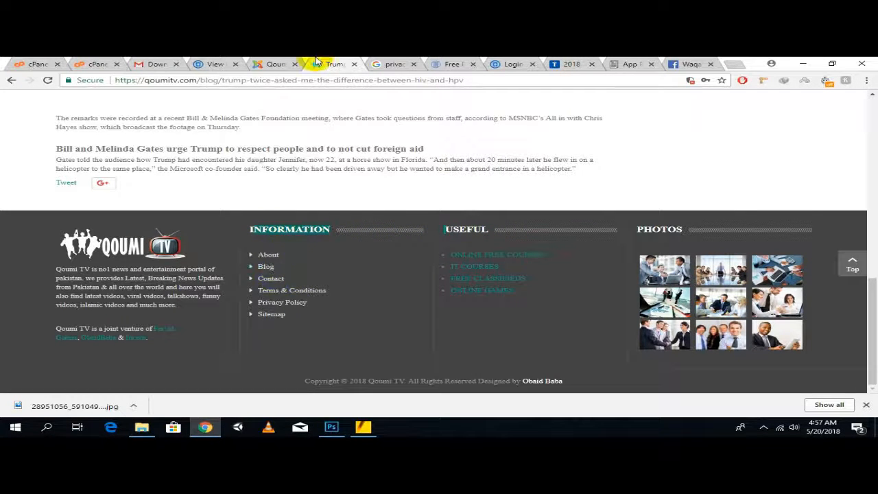
{"action": "left_click", "coordinate": [261, 64]}
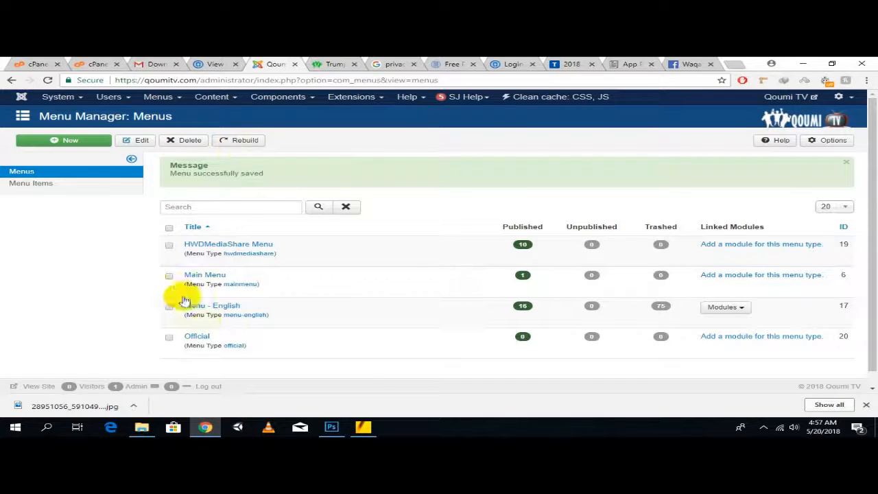
Step: Start a new menu item in the administrator and copy the About Us page's address from the live site
{"action": "left_click", "coordinate": [34, 184]}
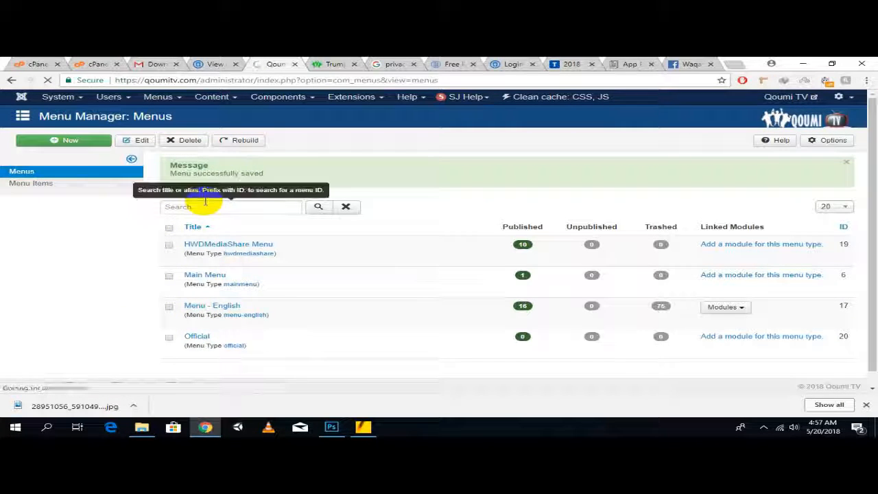
{"action": "left_click", "coordinate": [92, 146]}
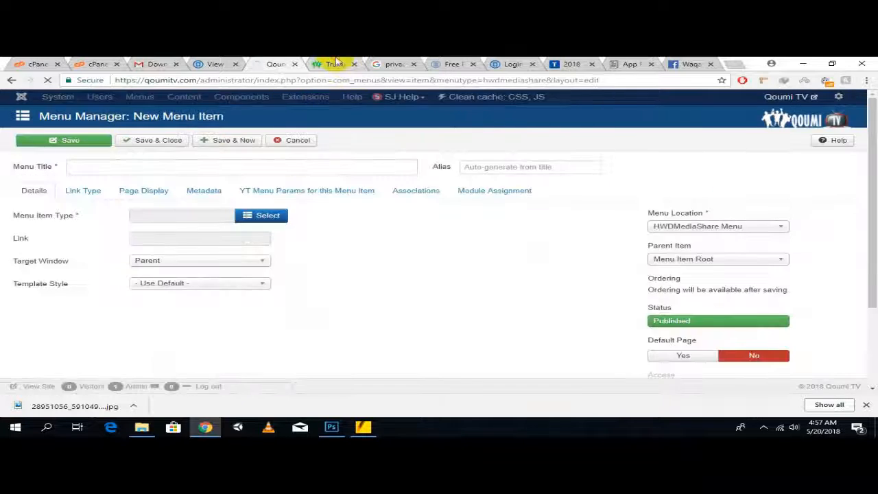
{"action": "left_click", "coordinate": [336, 64]}
{"action": "scroll", "coordinate": [256, 149], "scroll_direction": "up", "scroll_amount": 10}
{"action": "key", "text": "F5"}
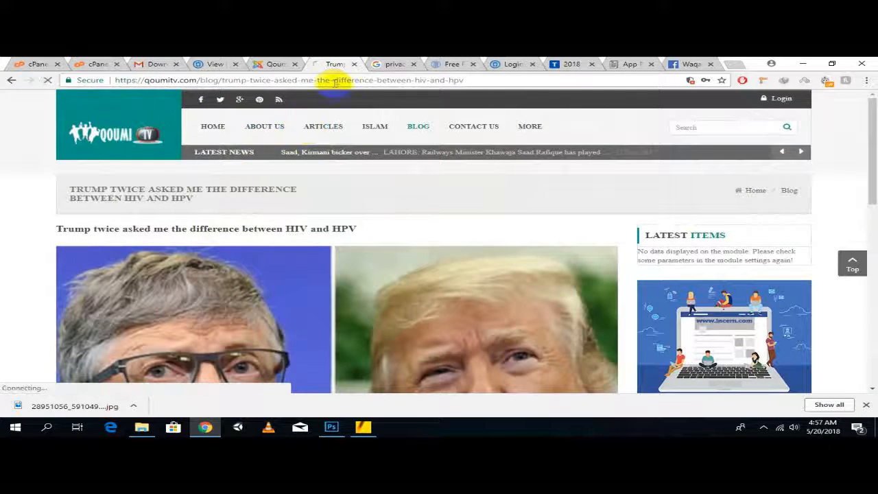
{"action": "left_click", "coordinate": [335, 79]}
{"action": "right_click", "coordinate": [334, 80]}
{"action": "left_click", "coordinate": [361, 112]}
Step: Assign the new menu item to the Official menu and set its type to External URL
{"action": "left_click", "coordinate": [257, 64]}
{"action": "left_click", "coordinate": [746, 226]}
{"action": "left_click", "coordinate": [707, 274]}
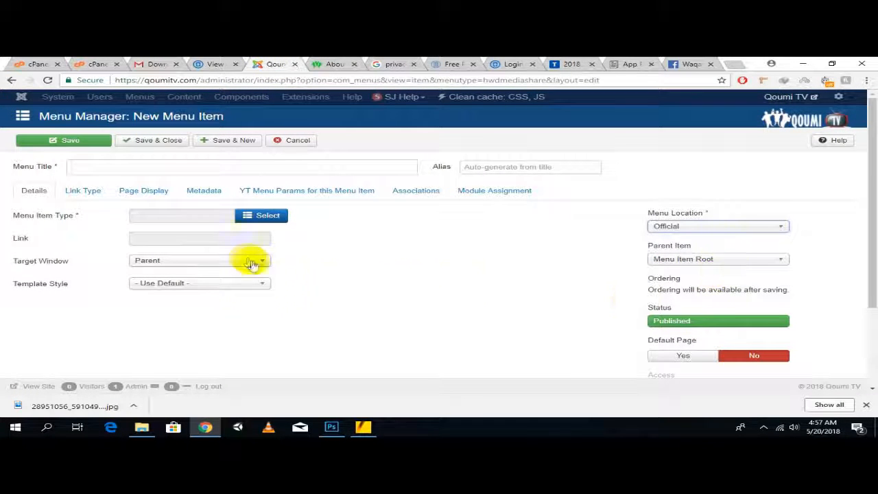
{"action": "left_click", "coordinate": [264, 215]}
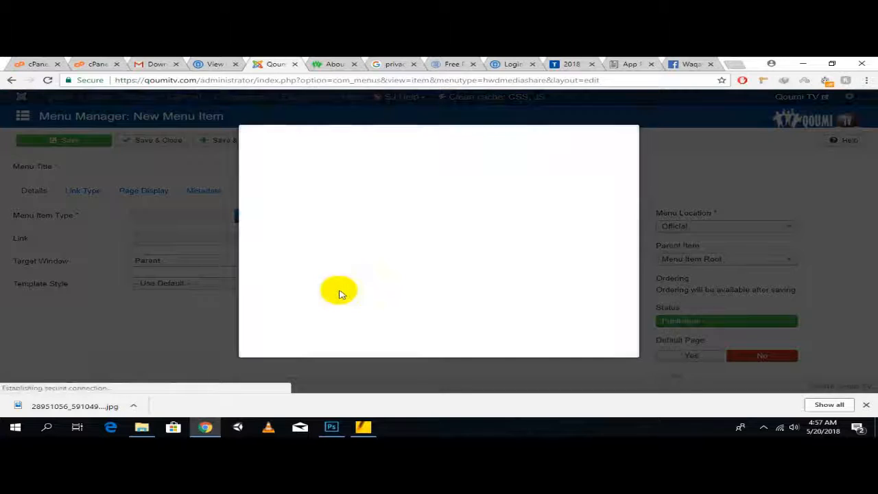
{"action": "left_click", "coordinate": [301, 307]}
{"action": "scroll", "coordinate": [369, 284], "scroll_direction": "down", "scroll_amount": 1}
{"action": "left_click", "coordinate": [329, 282]}
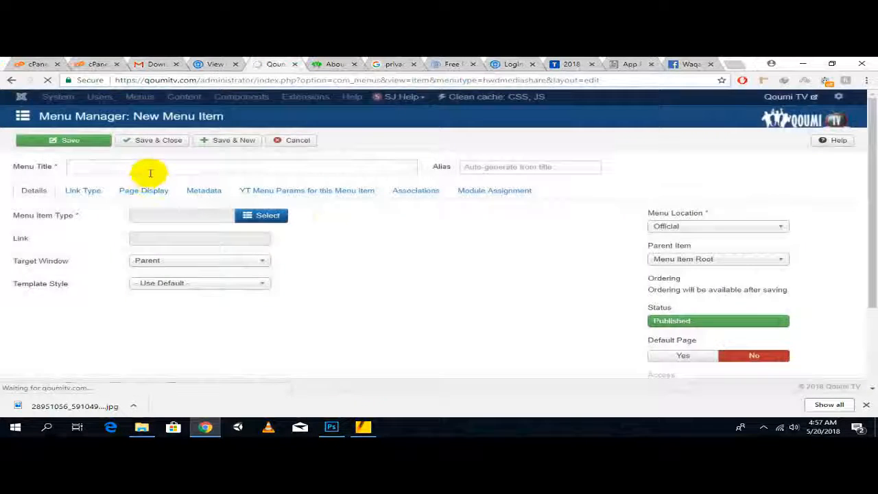
{"action": "right_click", "coordinate": [184, 241]}
{"action": "left_click", "coordinate": [247, 297]}
{"action": "left_click", "coordinate": [177, 261]}
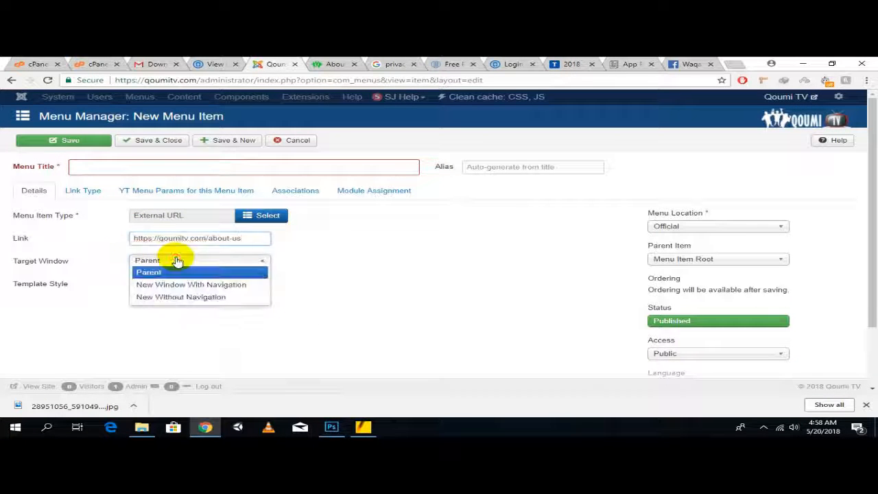
{"action": "left_click", "coordinate": [371, 269]}
Step: Title the menu item "About" with the alias "about", save it and start another new item
{"action": "left_click", "coordinate": [134, 166]}
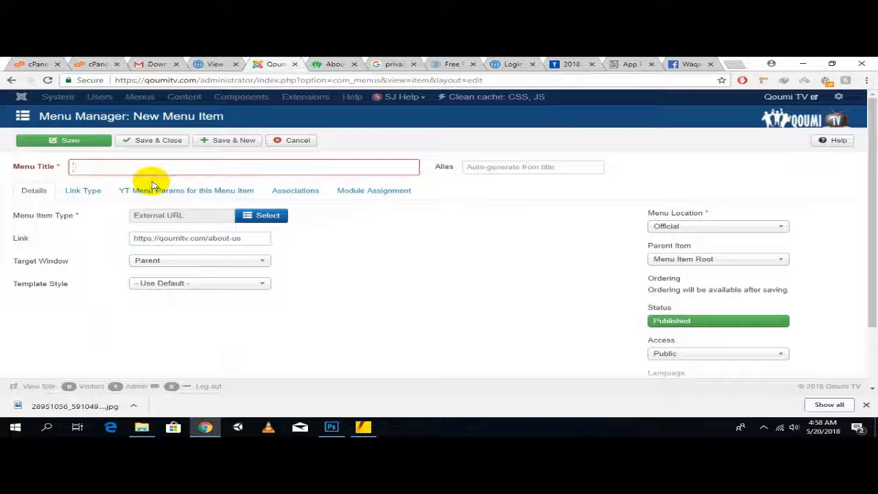
{"action": "type", "text": "About"}
{"action": "key", "text": "Tab"}
{"action": "type", "text": "about"}
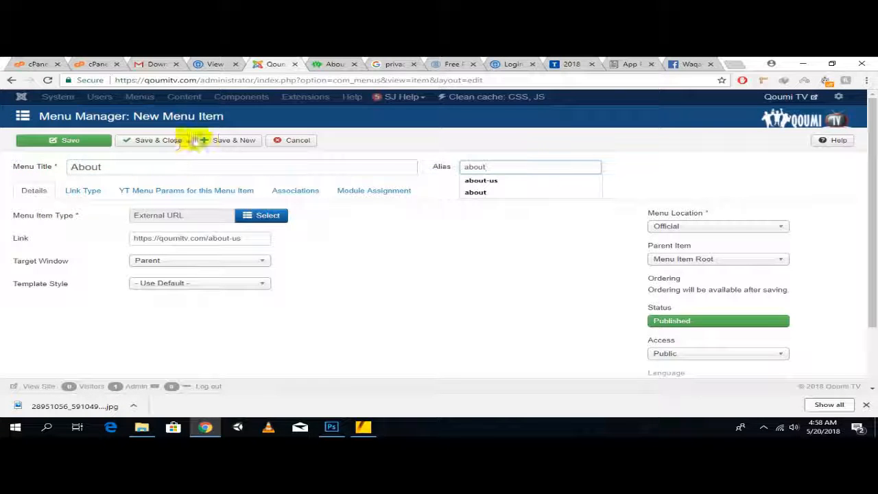
{"action": "left_click", "coordinate": [223, 141]}
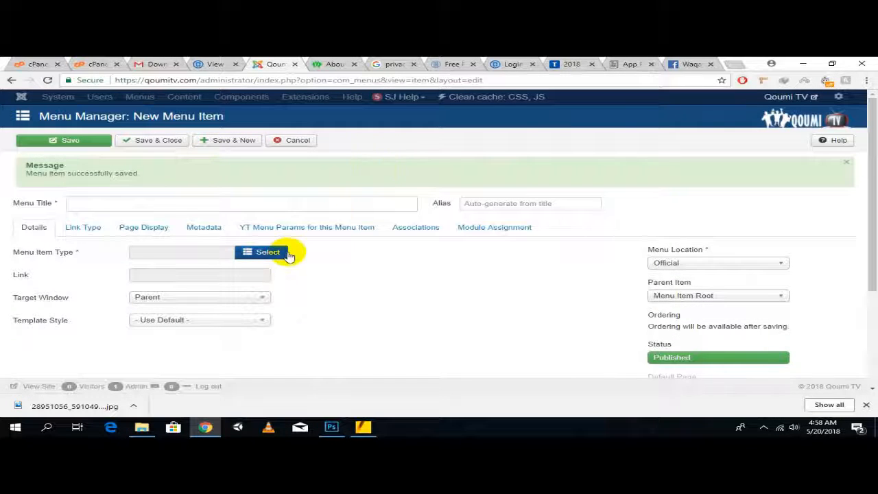
Step: Set the new menu item's type to Single Article and choose the Privacy Policy article
{"action": "left_click", "coordinate": [267, 253]}
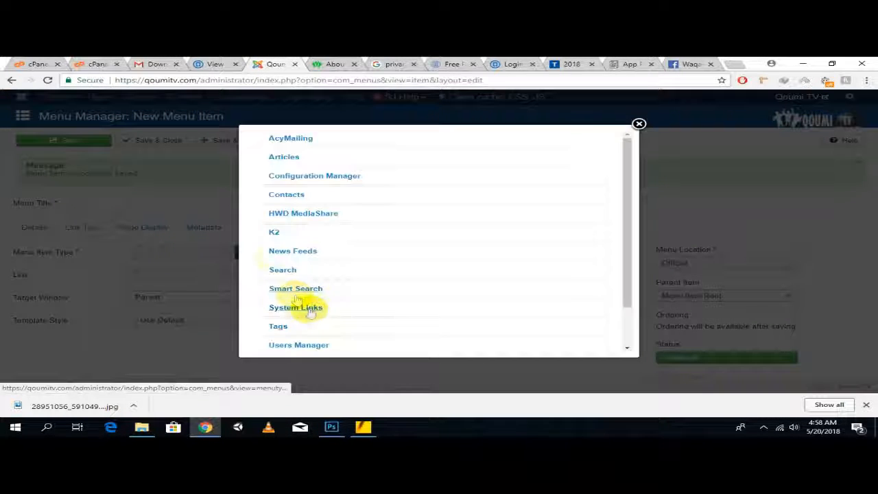
{"action": "left_click", "coordinate": [284, 159]}
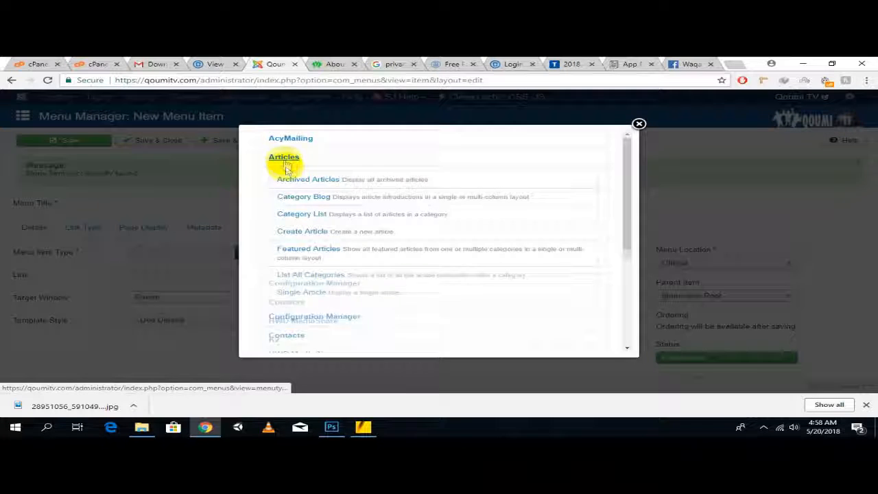
{"action": "left_click", "coordinate": [302, 293]}
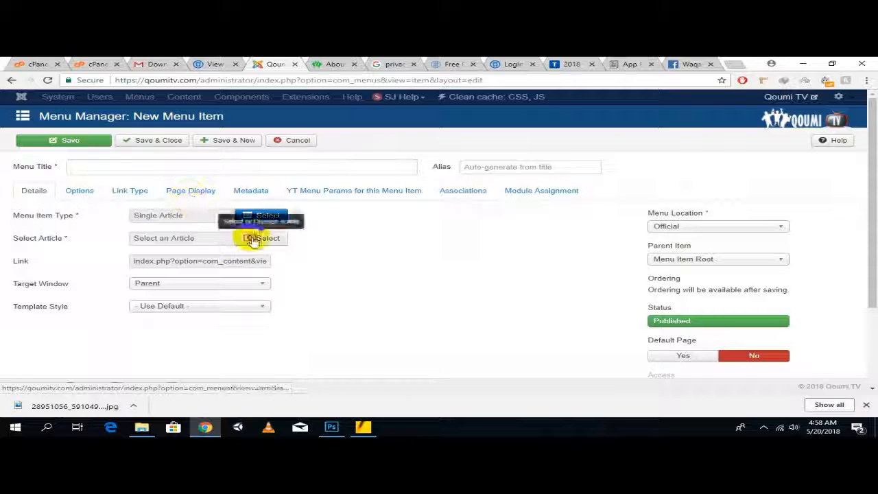
{"action": "left_click", "coordinate": [257, 236]}
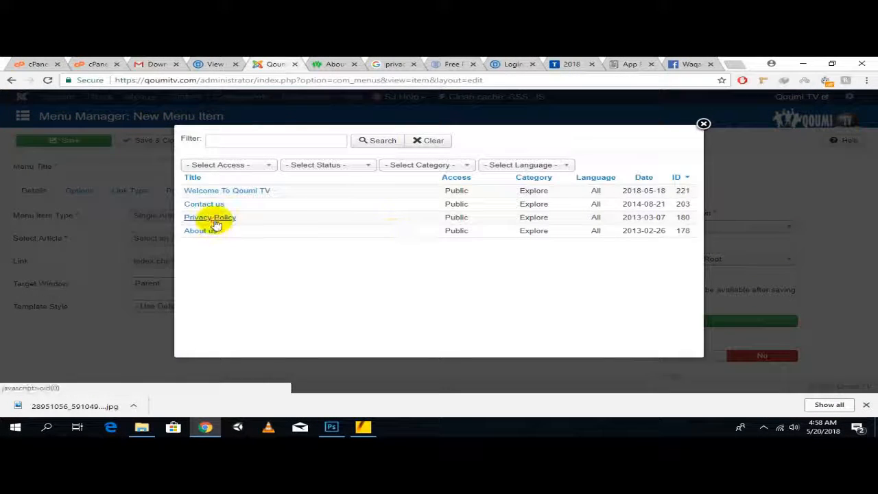
{"action": "left_click", "coordinate": [210, 218]}
Step: Title the menu item "Privacy Policy", save it and start another new item
{"action": "left_click", "coordinate": [385, 166]}
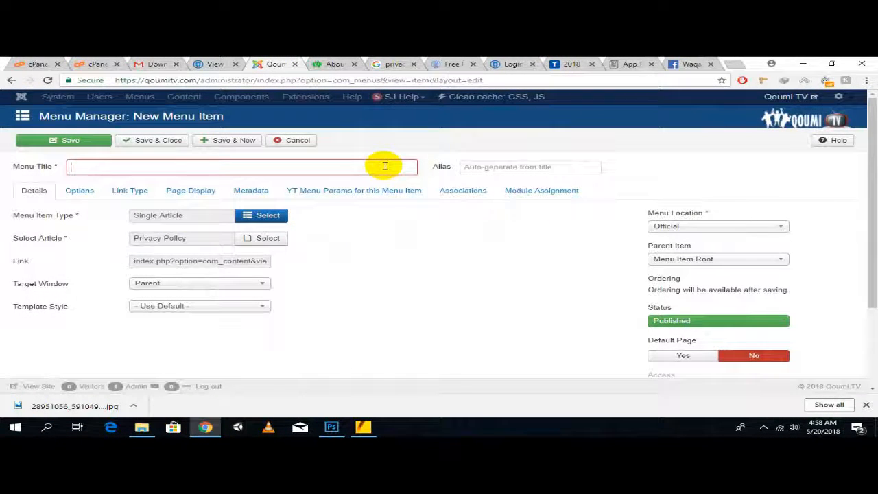
{"action": "type", "text": "Privacy Policy"}
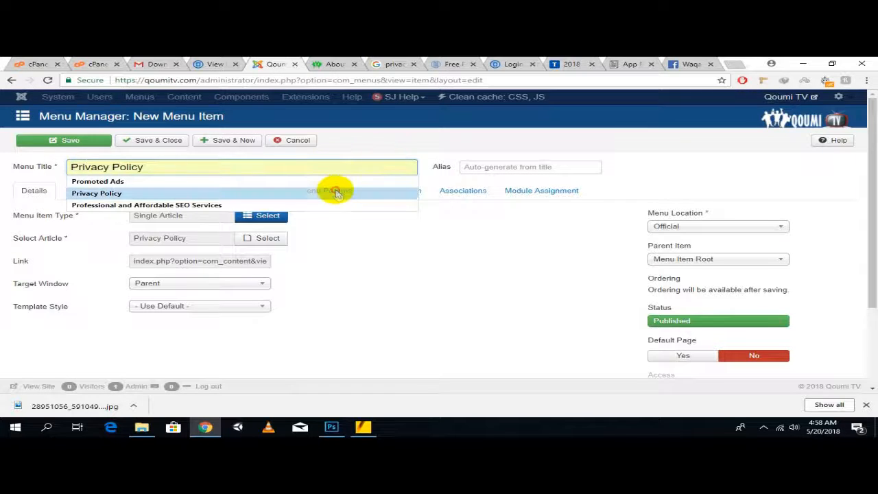
{"action": "left_click", "coordinate": [337, 192]}
{"action": "left_click", "coordinate": [240, 139]}
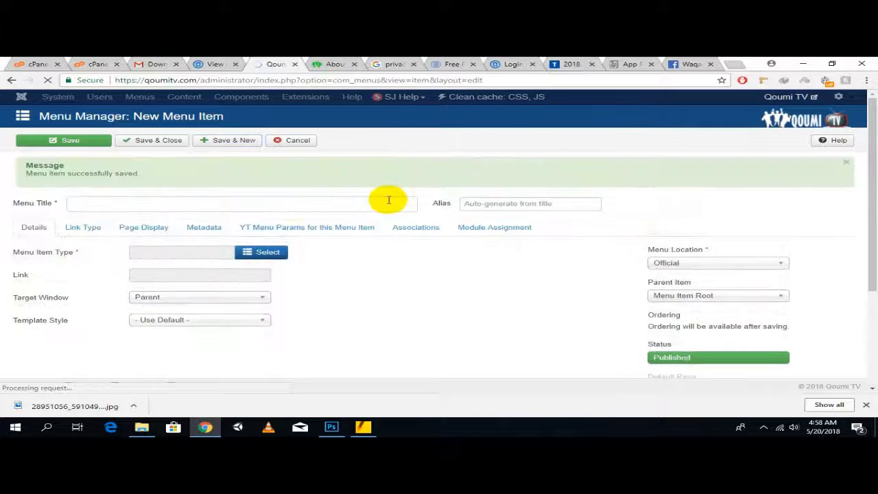
Step: Set the new menu item's type to External URL
{"action": "left_click", "coordinate": [247, 251]}
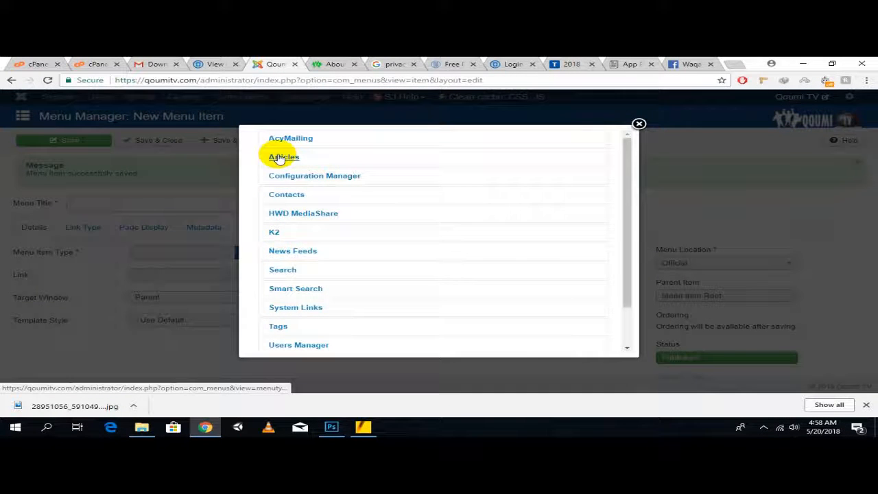
{"action": "scroll", "coordinate": [291, 272], "scroll_direction": "down", "scroll_amount": 1}
{"action": "left_click", "coordinate": [299, 262]}
{"action": "left_click", "coordinate": [312, 280]}
Step: Open the Contact Us page on the live site, copy its address and return to the new menu item
{"action": "left_click", "coordinate": [335, 64]}
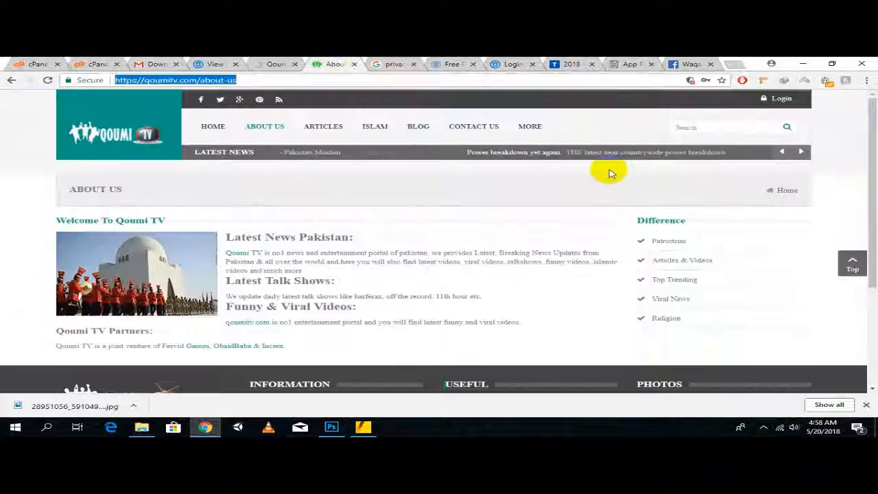
{"action": "left_click", "coordinate": [484, 127]}
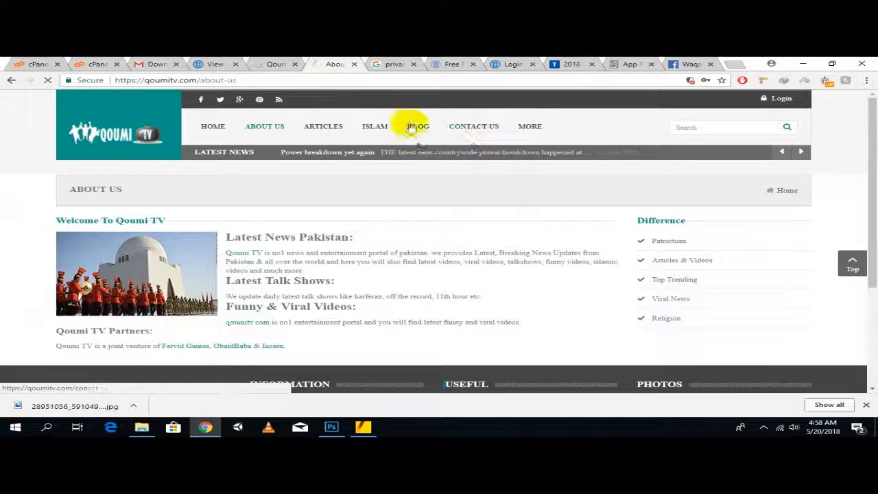
{"action": "right_click", "coordinate": [383, 80]}
{"action": "left_click", "coordinate": [402, 113]}
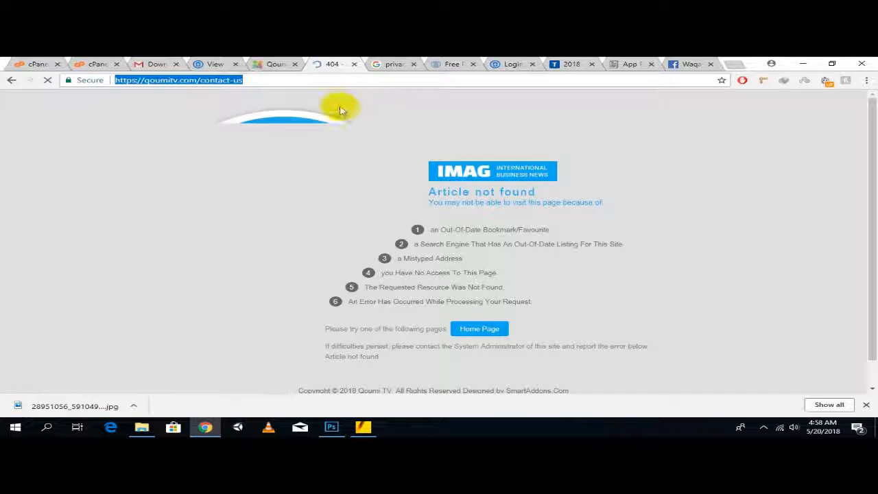
{"action": "scroll", "coordinate": [520, 304], "scroll_direction": "down", "scroll_amount": 1}
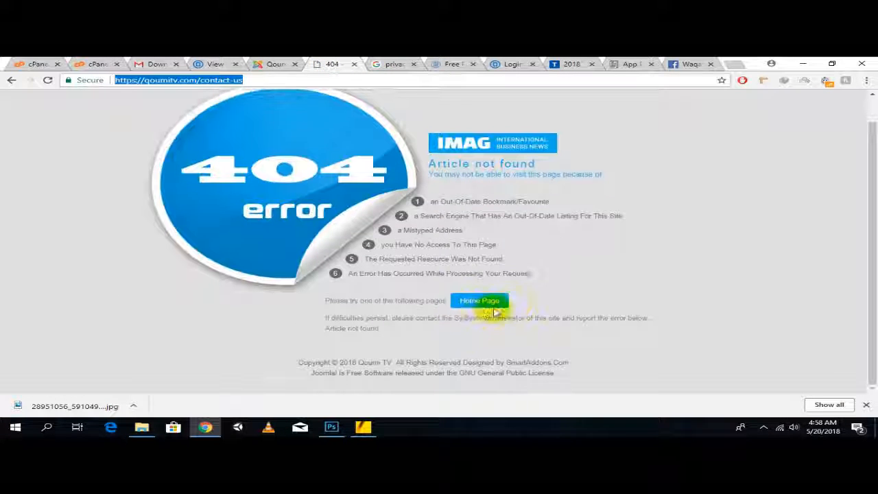
{"action": "scroll", "coordinate": [474, 275], "scroll_direction": "up", "scroll_amount": 1}
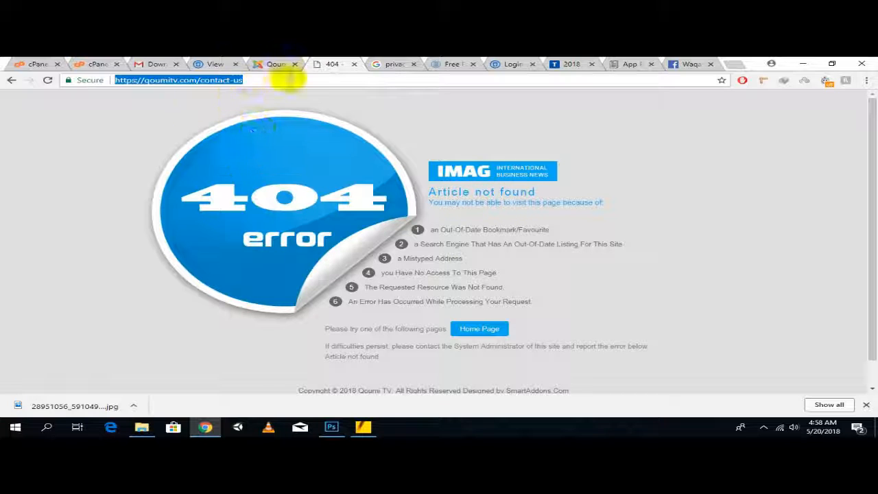
{"action": "left_click_drag", "start_coordinate": [273, 81], "coordinate": [92, 80]}
{"action": "right_click", "coordinate": [159, 81]}
{"action": "left_click", "coordinate": [186, 108]}
{"action": "left_click", "coordinate": [275, 64]}
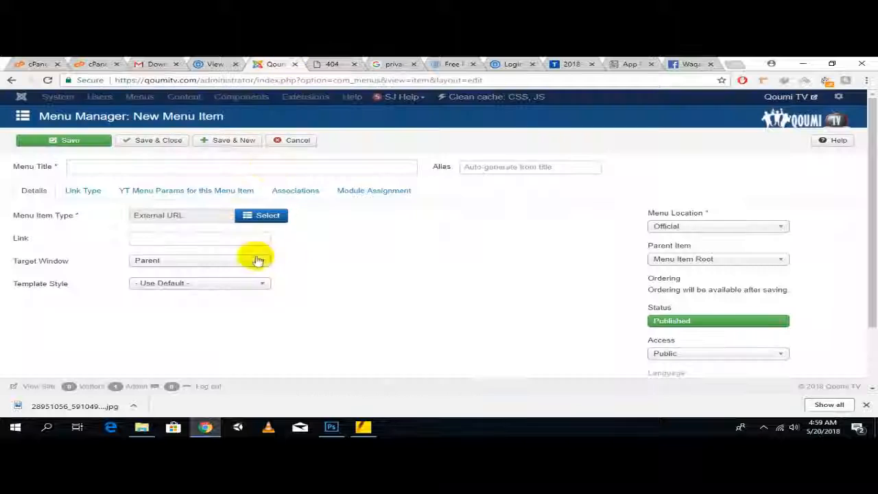
{"action": "right_click", "coordinate": [188, 237]}
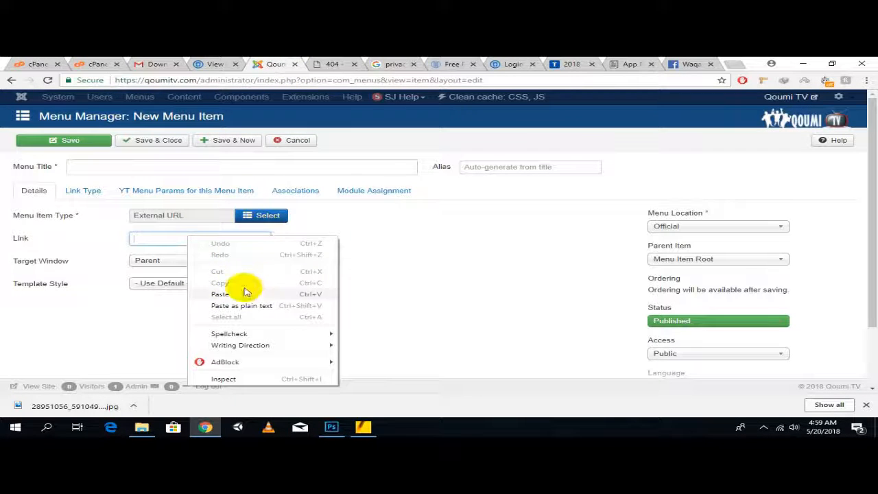
{"action": "left_click", "coordinate": [221, 294]}
{"action": "left_click", "coordinate": [222, 169]}
{"action": "type", "text": "Contact"}
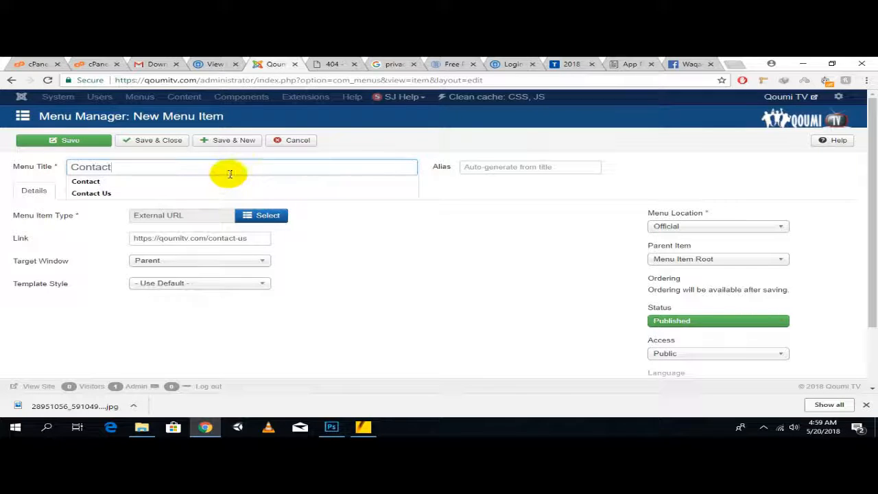
{"action": "left_click", "coordinate": [468, 138]}
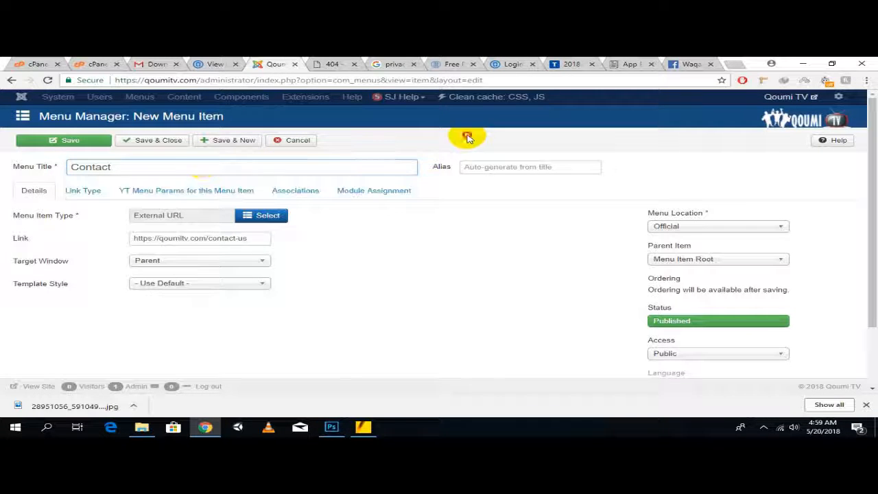
{"action": "left_click", "coordinate": [183, 144]}
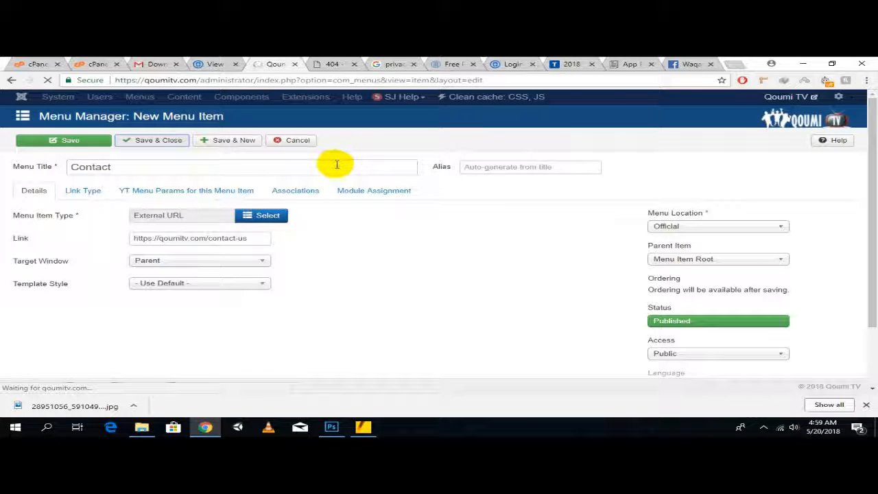
Step: Recheck the live Contact Us page and view the existing contacts in the administrator's Contact Manager
{"action": "left_click", "coordinate": [332, 64]}
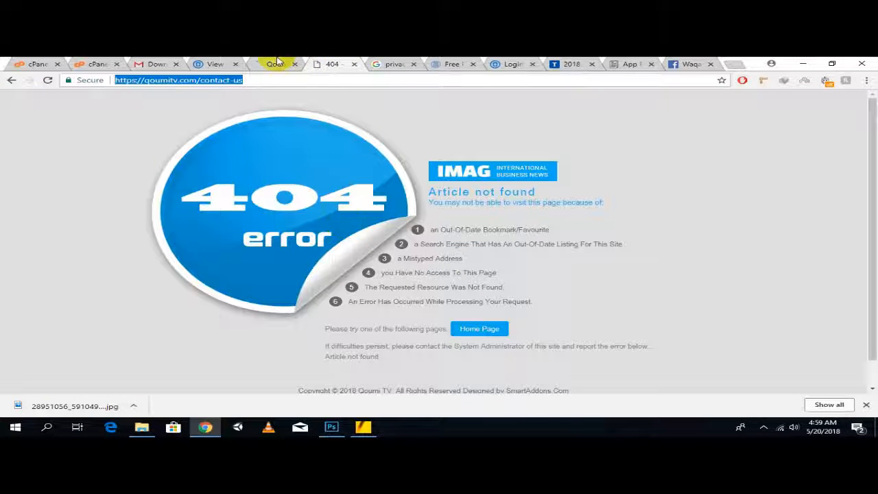
{"action": "left_click", "coordinate": [264, 81]}
{"action": "left_click", "coordinate": [272, 64]}
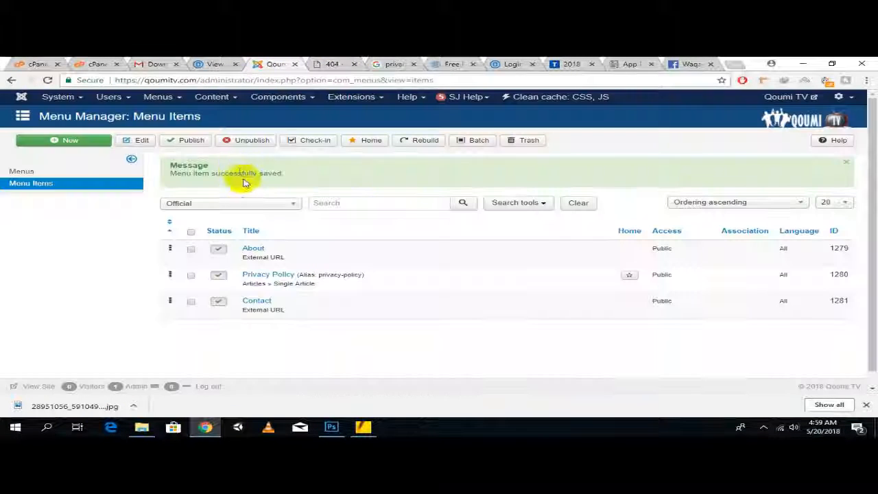
{"action": "left_click", "coordinate": [293, 98]}
{"action": "mouse_move", "coordinate": [288, 138]}
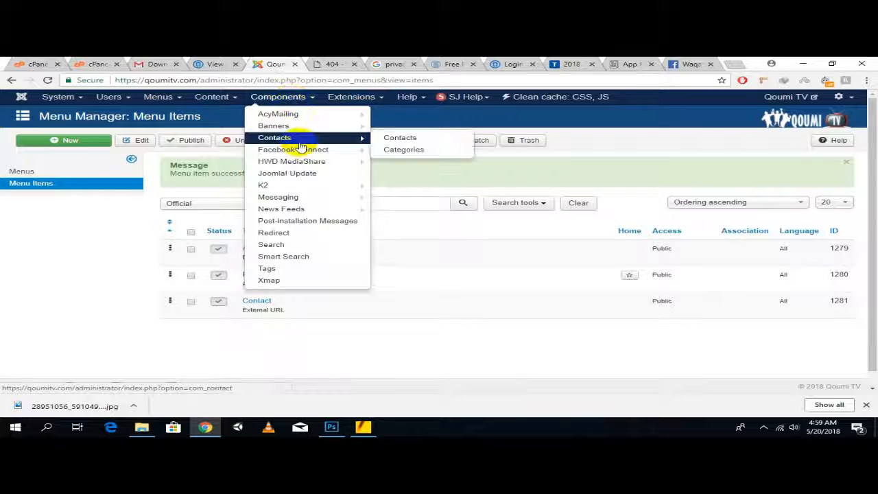
{"action": "left_click", "coordinate": [396, 142]}
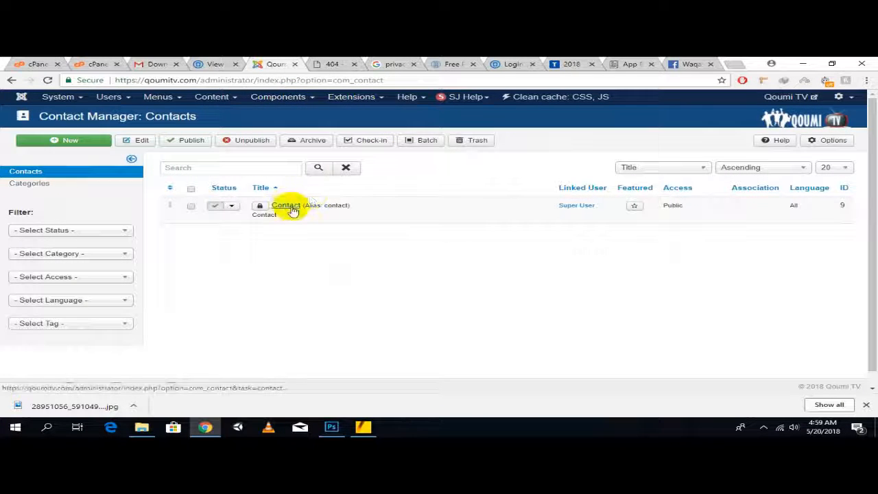
Step: Open the Contact Us item of the Menu - English menu for editing
{"action": "left_click", "coordinate": [172, 101]}
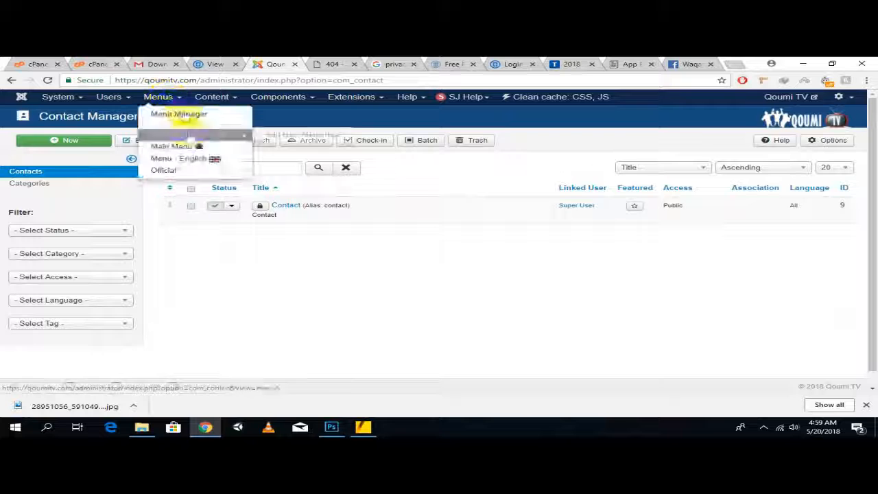
{"action": "left_click", "coordinate": [197, 159]}
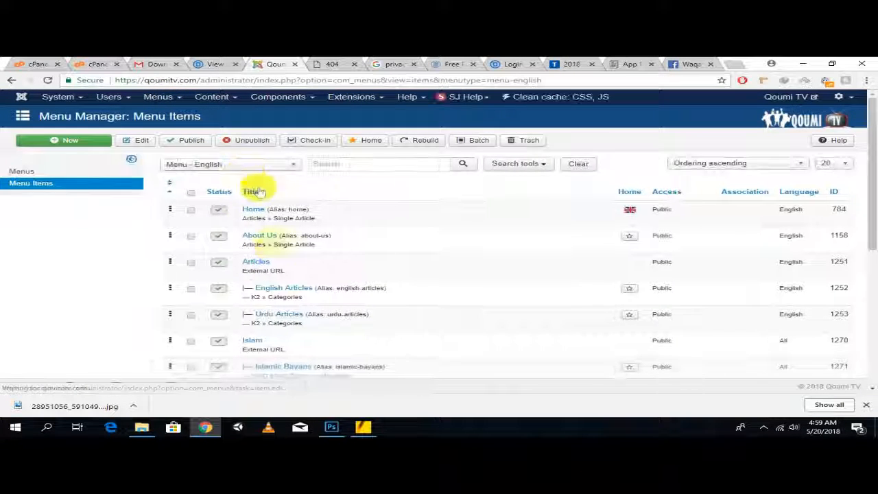
{"action": "scroll", "coordinate": [288, 324], "scroll_direction": "down", "scroll_amount": 3}
{"action": "scroll", "coordinate": [288, 324], "scroll_direction": "down", "scroll_amount": 2}
{"action": "left_click", "coordinate": [267, 275]}
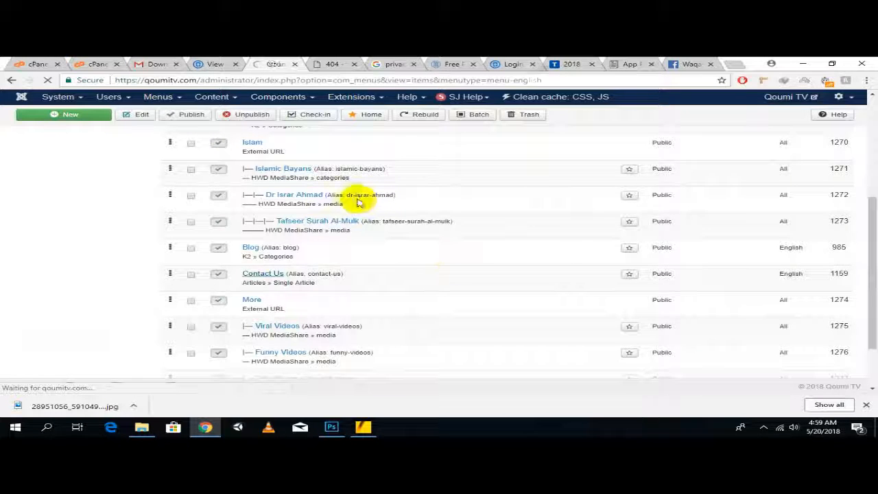
Step: Change the Contact Us menu item's type to Single Contact, choose the contact "Contact" and save the item
{"action": "left_click", "coordinate": [251, 217]}
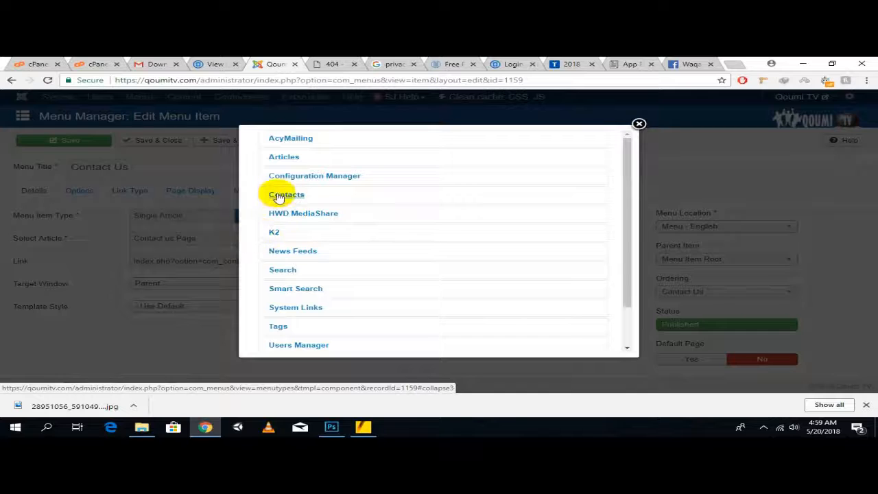
{"action": "left_click", "coordinate": [288, 196]}
{"action": "left_click", "coordinate": [299, 269]}
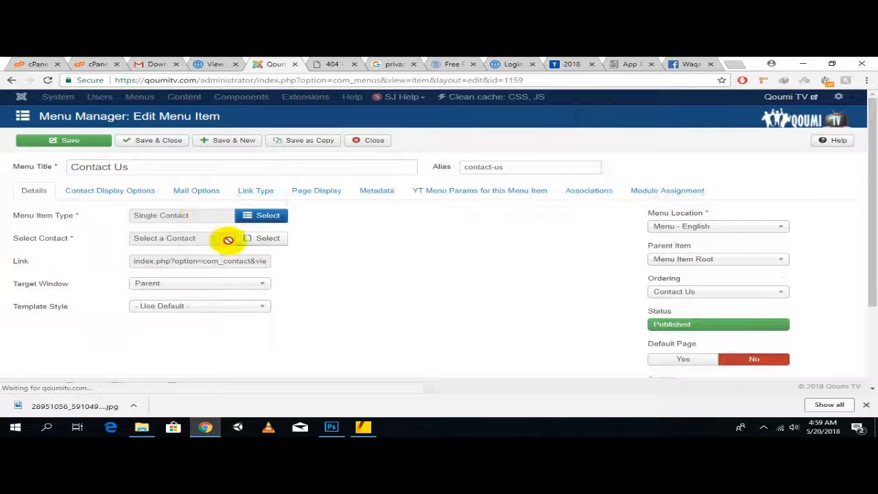
{"action": "left_click", "coordinate": [237, 238]}
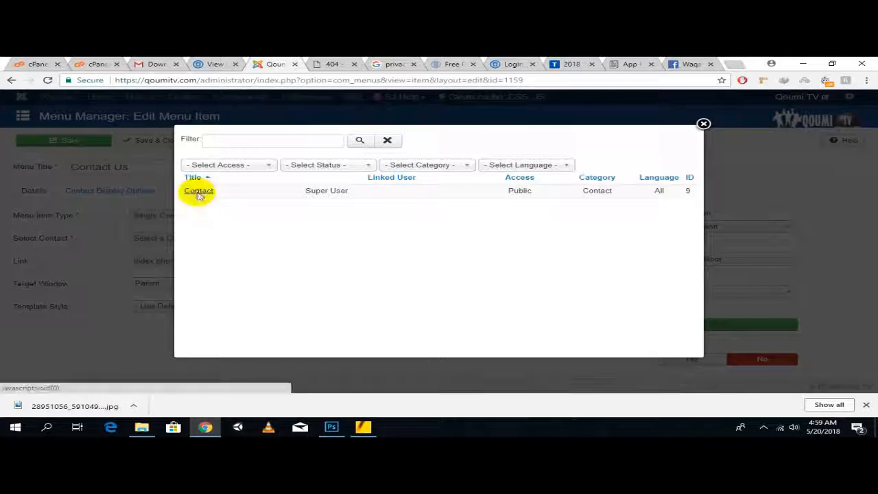
{"action": "left_click", "coordinate": [199, 190]}
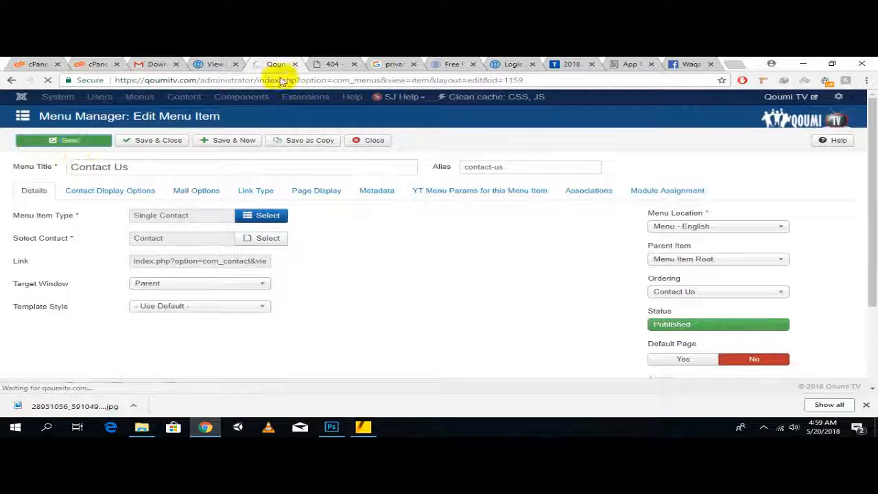
Step: Reload the live Contact Us page and examine its headings and contact form
{"action": "left_click", "coordinate": [331, 64]}
{"action": "left_click", "coordinate": [47, 81]}
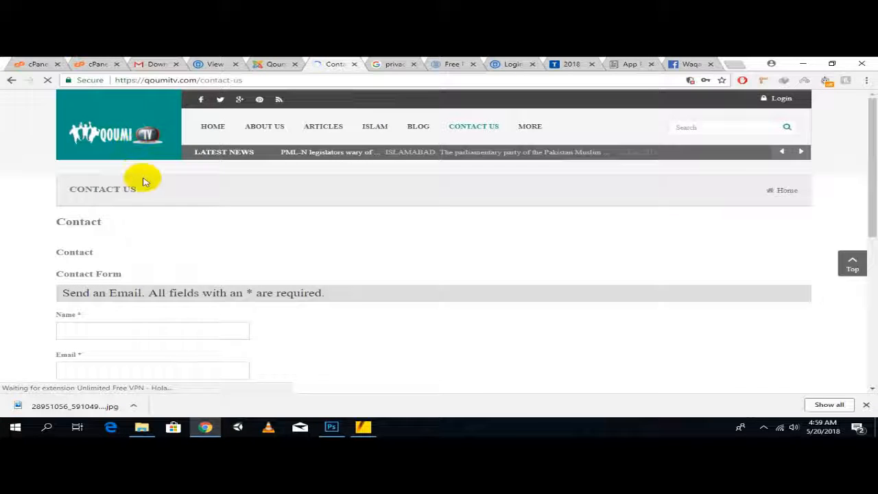
{"action": "scroll", "coordinate": [196, 245], "scroll_direction": "down", "scroll_amount": 3}
{"action": "scroll", "coordinate": [165, 262], "scroll_direction": "up", "scroll_amount": 2}
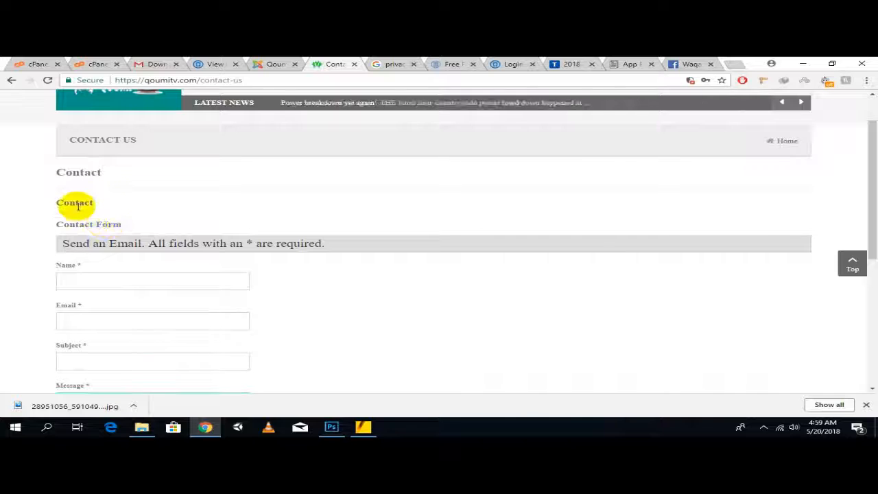
{"action": "left_click_drag", "start_coordinate": [118, 213], "coordinate": [47, 171]}
{"action": "left_click", "coordinate": [60, 173]}
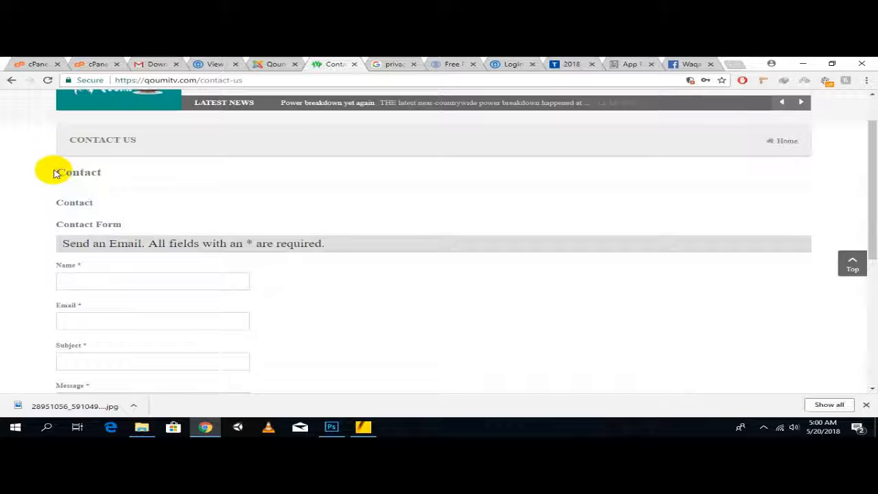
{"action": "scroll", "coordinate": [94, 162], "scroll_direction": "down", "scroll_amount": 2}
{"action": "scroll", "coordinate": [83, 196], "scroll_direction": "up", "scroll_amount": 3}
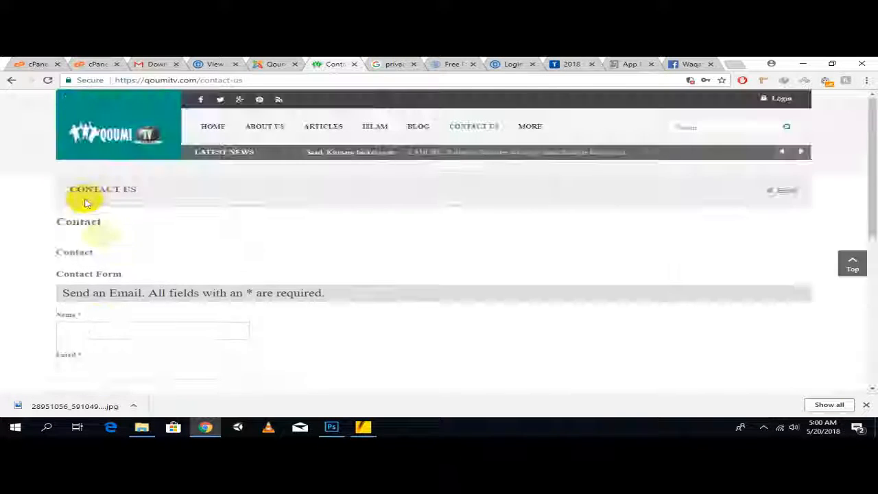
Step: In the Contact Us menu item's contact display options, set the Display Format to Plain
{"action": "left_click", "coordinate": [262, 63]}
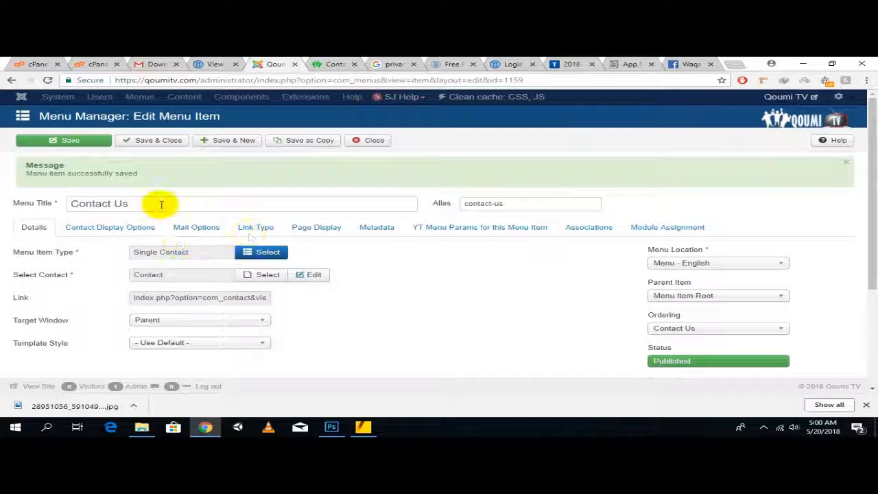
{"action": "left_click", "coordinate": [84, 228]}
{"action": "scroll", "coordinate": [222, 191], "scroll_direction": "down", "scroll_amount": 2}
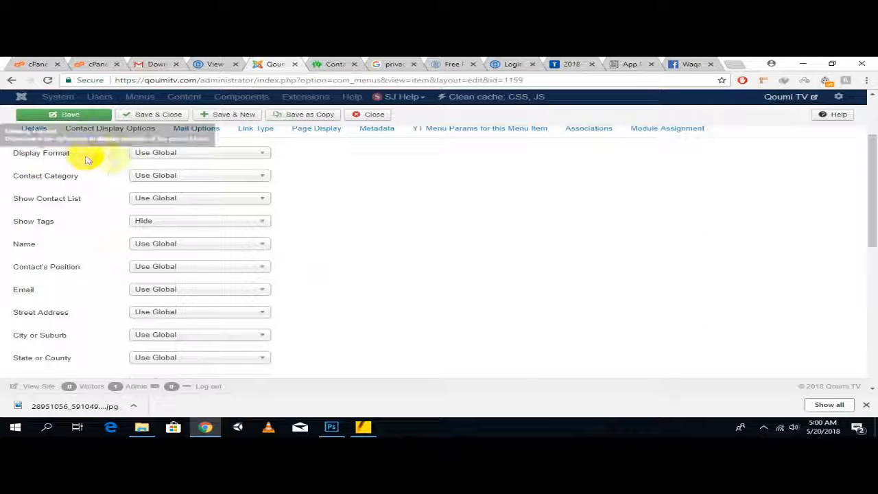
{"action": "left_click", "coordinate": [170, 154]}
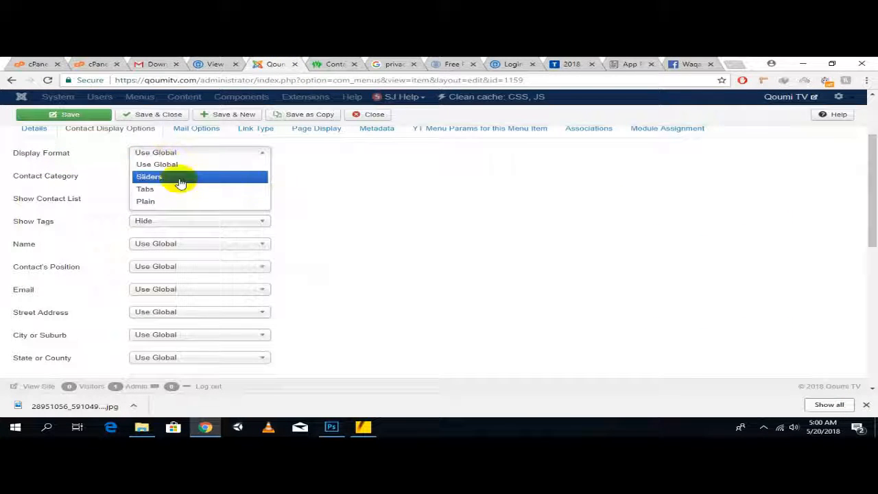
{"action": "left_click", "coordinate": [404, 199]}
{"action": "left_click", "coordinate": [215, 160]}
{"action": "left_click", "coordinate": [194, 200]}
Step: Set the Contact Category, Show Contact List and Name display options to Hide
{"action": "left_click", "coordinate": [163, 175]}
{"action": "left_click", "coordinate": [147, 199]}
{"action": "left_click", "coordinate": [189, 199]}
{"action": "left_click", "coordinate": [143, 220]}
{"action": "left_click", "coordinate": [192, 223]}
{"action": "left_click", "coordinate": [196, 243]}
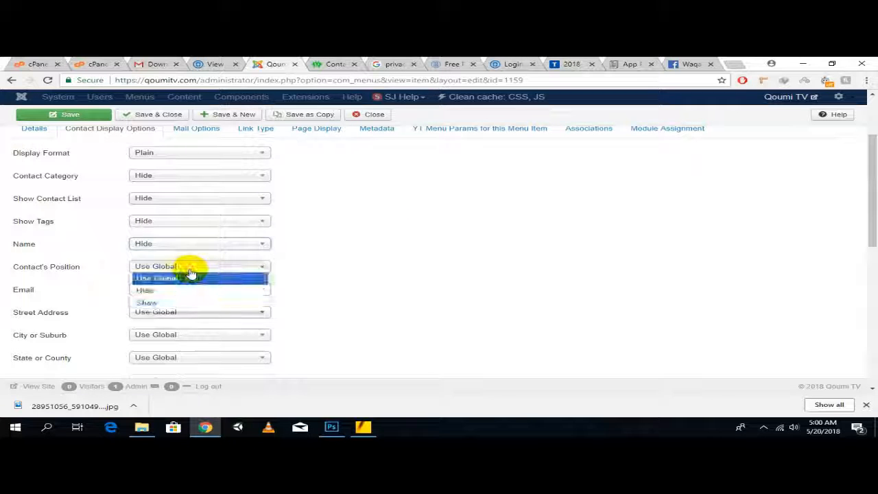
Step: Hide the contact's position, email, street address, city, state, postal code, country, telephone and mobile phone
{"action": "left_click", "coordinate": [190, 290]}
{"action": "left_click", "coordinate": [261, 289]}
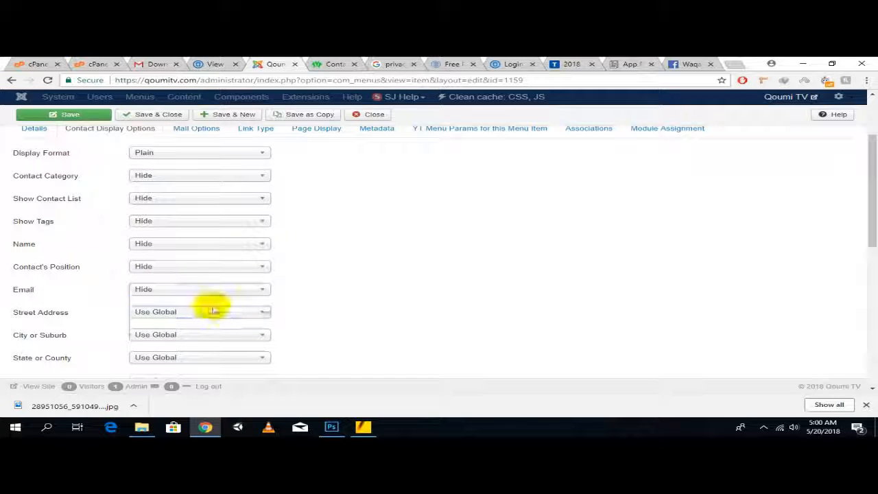
{"action": "left_click", "coordinate": [212, 320]}
{"action": "scroll", "coordinate": [176, 270], "scroll_direction": "down", "scroll_amount": 2}
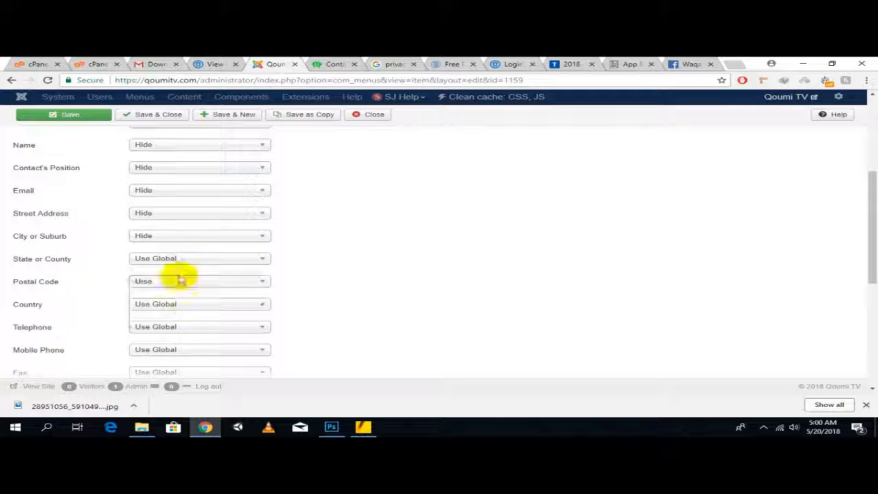
{"action": "left_click", "coordinate": [159, 328]}
{"action": "left_click", "coordinate": [183, 330]}
{"action": "left_click", "coordinate": [176, 350]}
{"action": "left_click", "coordinate": [176, 351]}
{"action": "left_click", "coordinate": [177, 374]}
Step: Hide the fax, webpage, miscellaneous information, image, vCard, user articles and links, and save and close the menu item
{"action": "scroll", "coordinate": [337, 268], "scroll_direction": "down", "scroll_amount": 2}
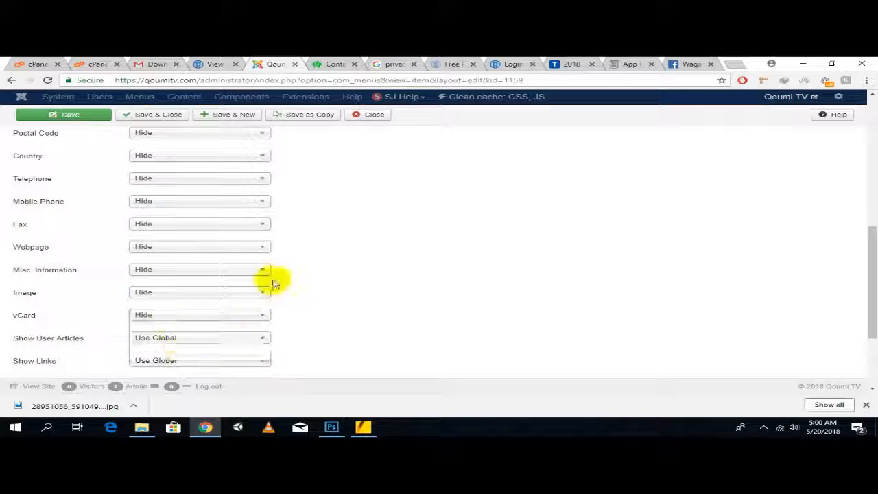
{"action": "scroll", "coordinate": [274, 283], "scroll_direction": "down", "scroll_amount": 1}
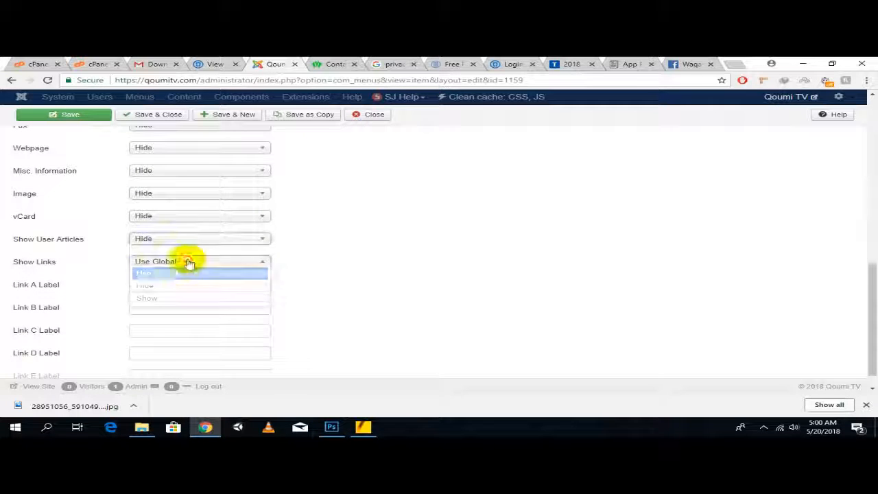
{"action": "left_click", "coordinate": [178, 287]}
{"action": "scroll", "coordinate": [241, 172], "scroll_direction": "down", "scroll_amount": 1}
{"action": "left_click", "coordinate": [103, 114]}
Step: Review the live Contact Us page from its heading and form down to the footer's Useful block
{"action": "left_click", "coordinate": [332, 64]}
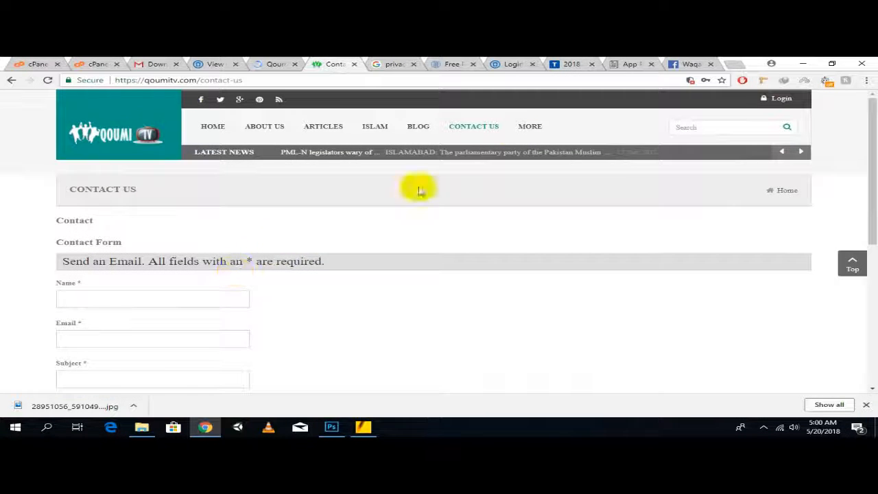
{"action": "scroll", "coordinate": [432, 232], "scroll_direction": "down", "scroll_amount": 4}
{"action": "scroll", "coordinate": [433, 232], "scroll_direction": "down", "scroll_amount": 1}
{"action": "scroll", "coordinate": [429, 230], "scroll_direction": "up", "scroll_amount": 5}
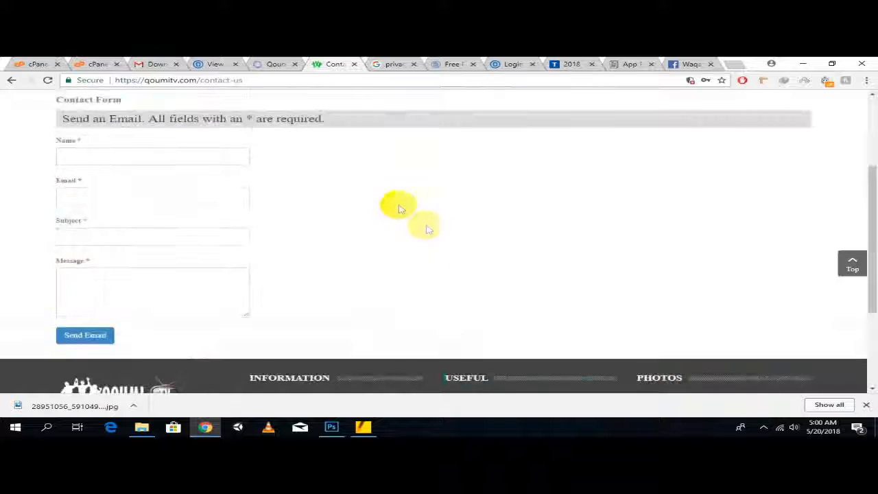
{"action": "scroll", "coordinate": [384, 205], "scroll_direction": "down", "scroll_amount": 5}
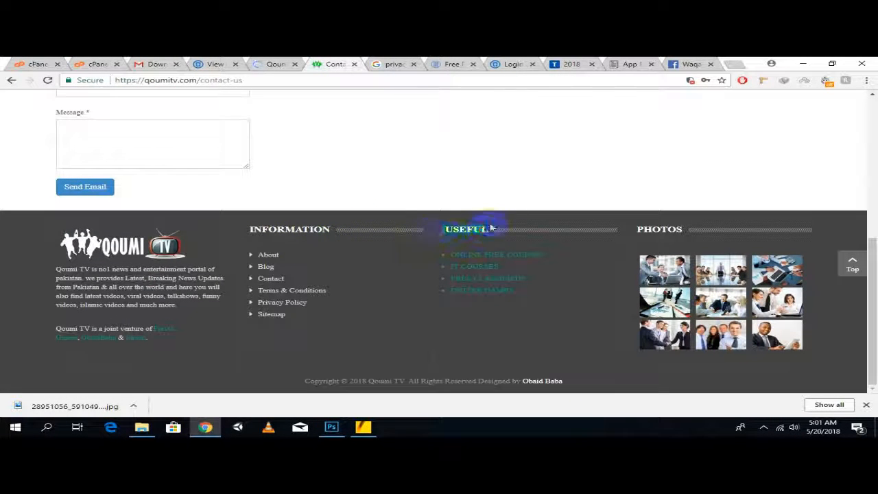
Step: Find the footer's Useful module in the administrator's Module Manager and move it to the trash
{"action": "left_click", "coordinate": [272, 64]}
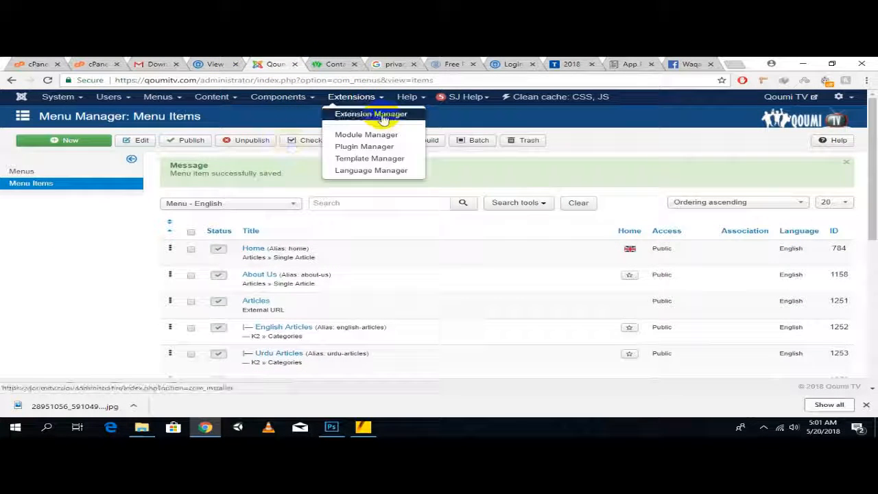
{"action": "left_click", "coordinate": [326, 64]}
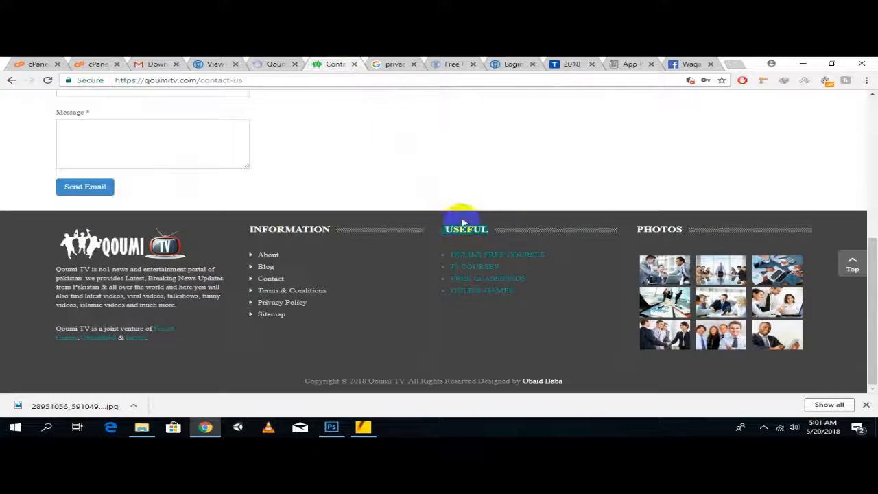
{"action": "left_click", "coordinate": [262, 64]}
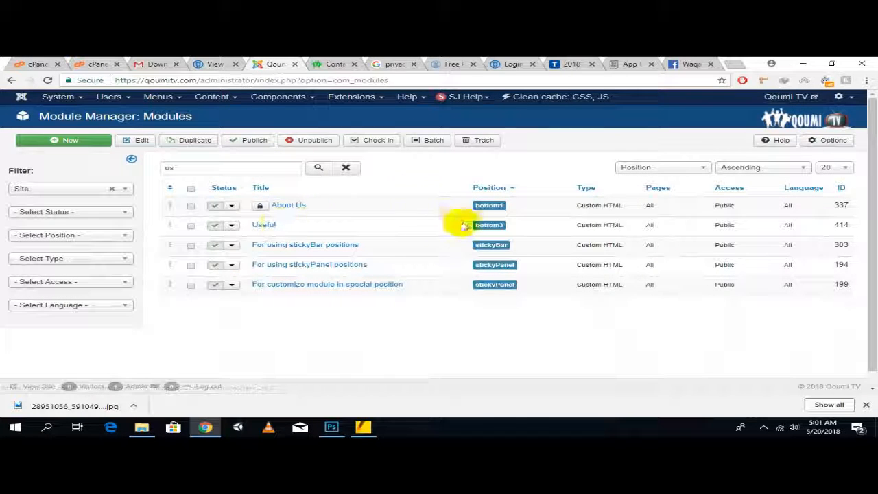
{"action": "left_click", "coordinate": [191, 226]}
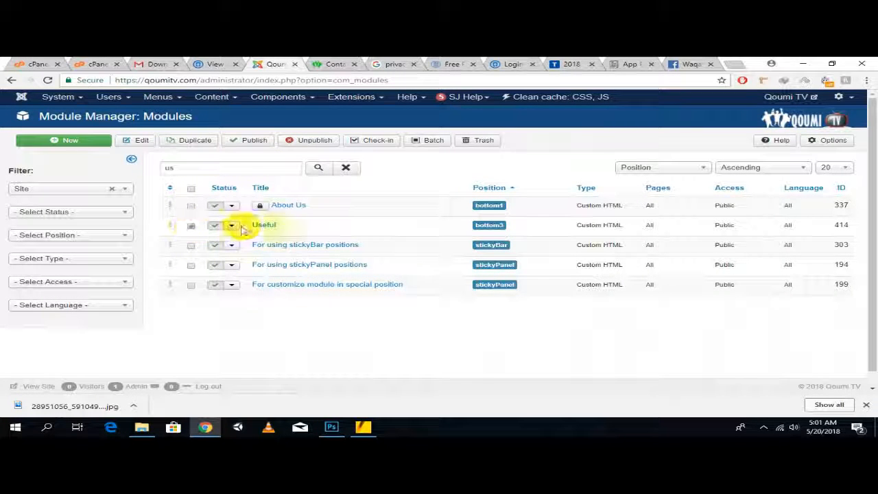
{"action": "left_click", "coordinate": [483, 140]}
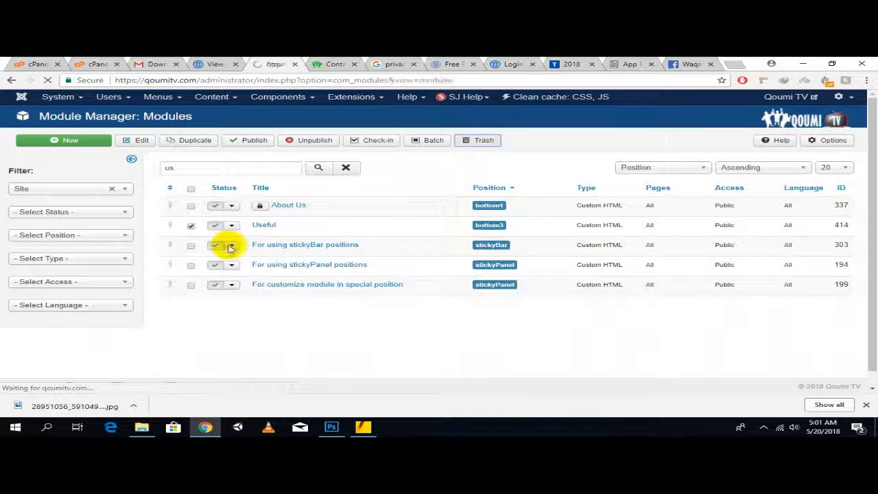
Step: Start a new site module of the Menu type
{"action": "left_click", "coordinate": [66, 144]}
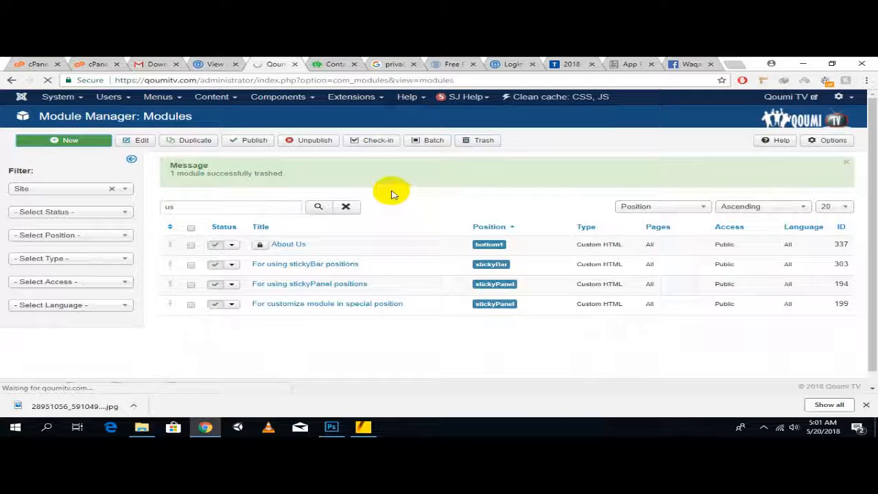
{"action": "scroll", "coordinate": [120, 227], "scroll_direction": "down", "scroll_amount": 5}
{"action": "scroll", "coordinate": [130, 227], "scroll_direction": "down", "scroll_amount": 10}
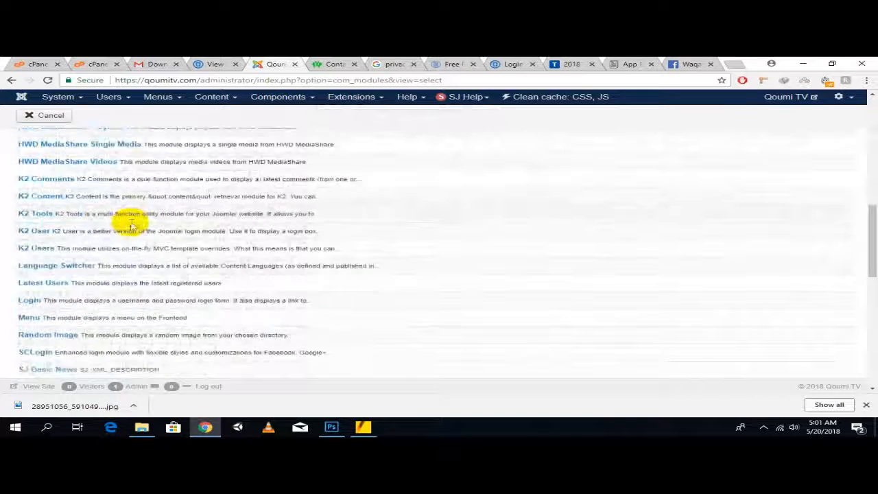
{"action": "scroll", "coordinate": [130, 226], "scroll_direction": "down", "scroll_amount": 3}
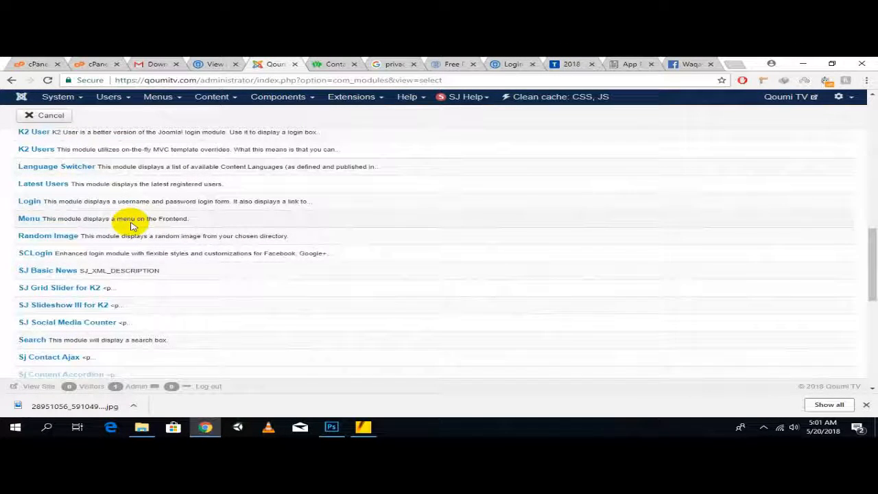
{"action": "scroll", "coordinate": [132, 227], "scroll_direction": "down", "scroll_amount": 3}
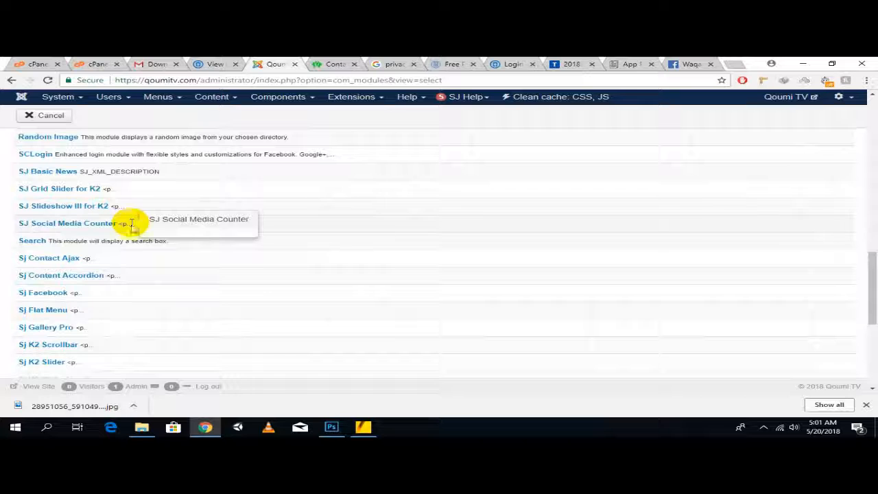
{"action": "left_click", "coordinate": [60, 312]}
{"action": "scroll", "coordinate": [94, 272], "scroll_direction": "up", "scroll_amount": 3}
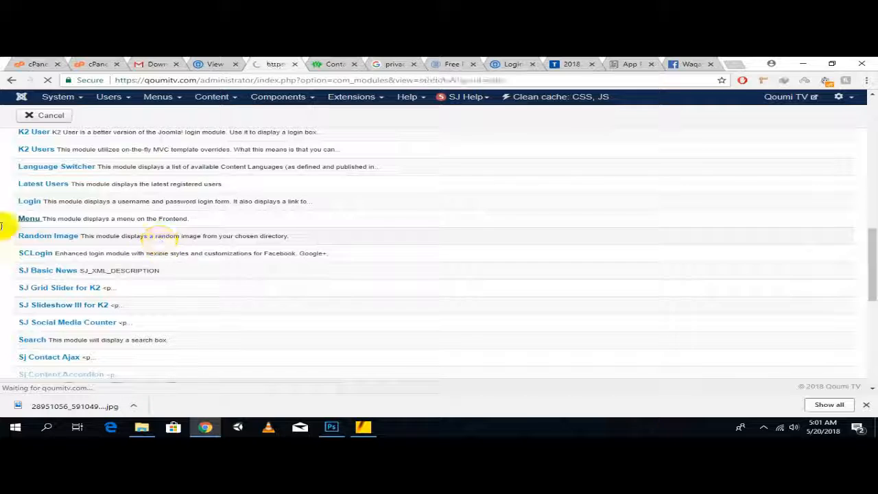
{"action": "left_click", "coordinate": [29, 219]}
Step: Title the new module "Official" and select the Official menu for it
{"action": "left_click", "coordinate": [158, 172]}
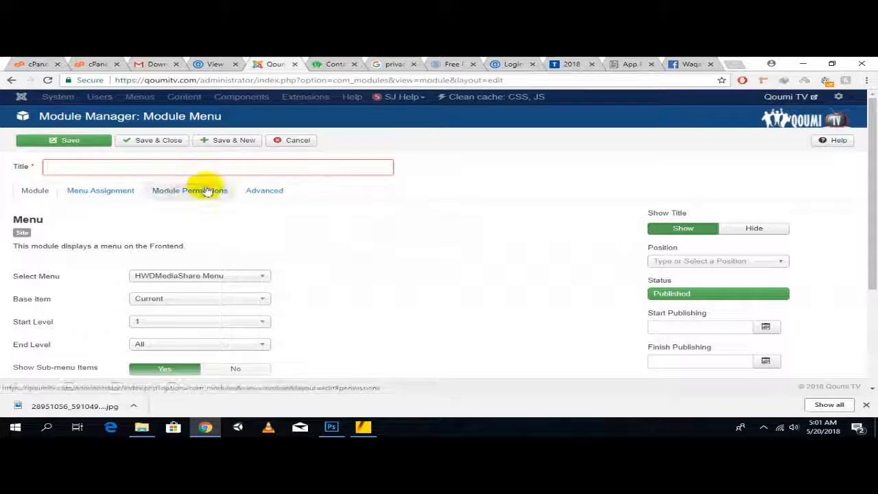
{"action": "type", "text": "cial"}
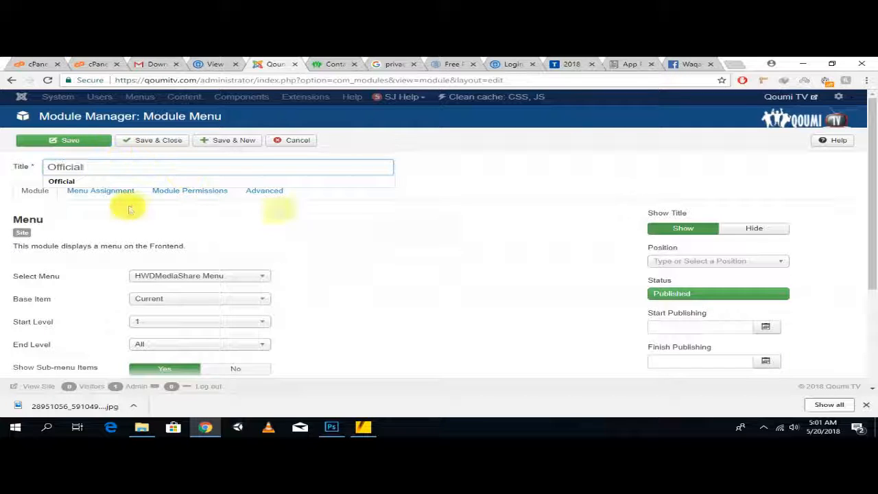
{"action": "left_click", "coordinate": [63, 195]}
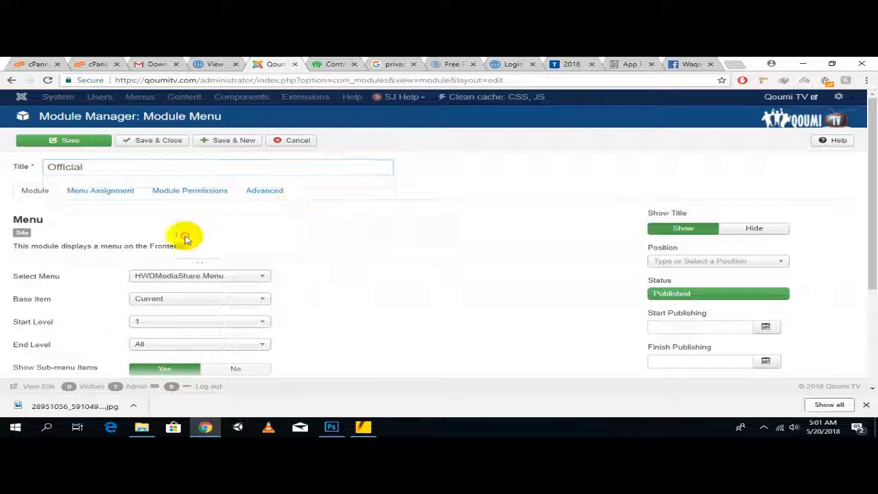
{"action": "left_click", "coordinate": [209, 275]}
{"action": "left_click", "coordinate": [157, 323]}
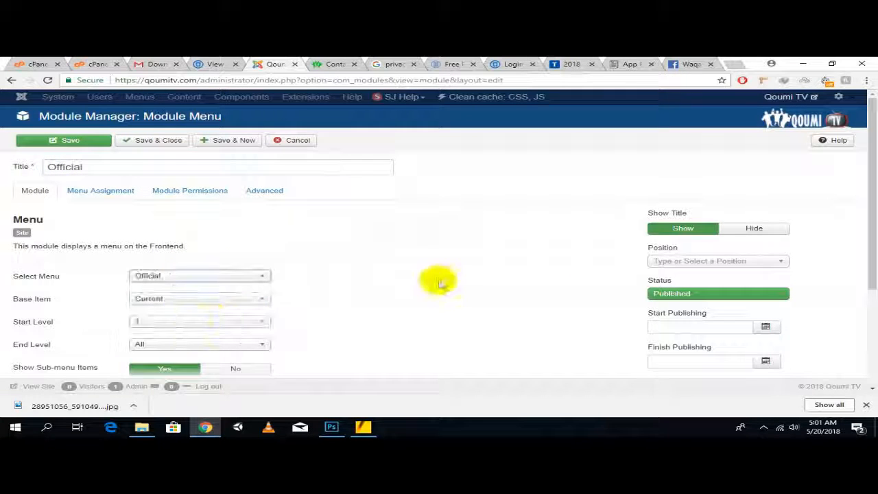
Step: Assign the Official module to position Bottom3 [bottom3], check its menu assignment and save it
{"action": "left_click", "coordinate": [661, 261]}
{"action": "type", "text": "bottom"}
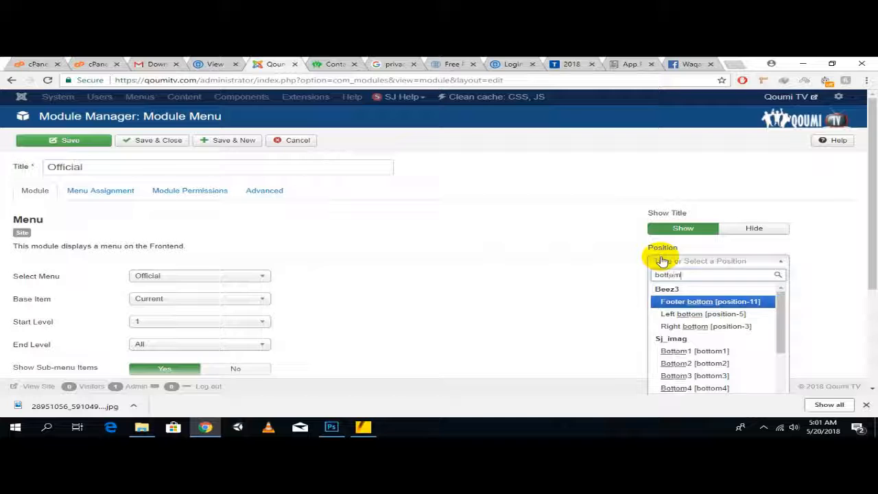
{"action": "left_click", "coordinate": [694, 375]}
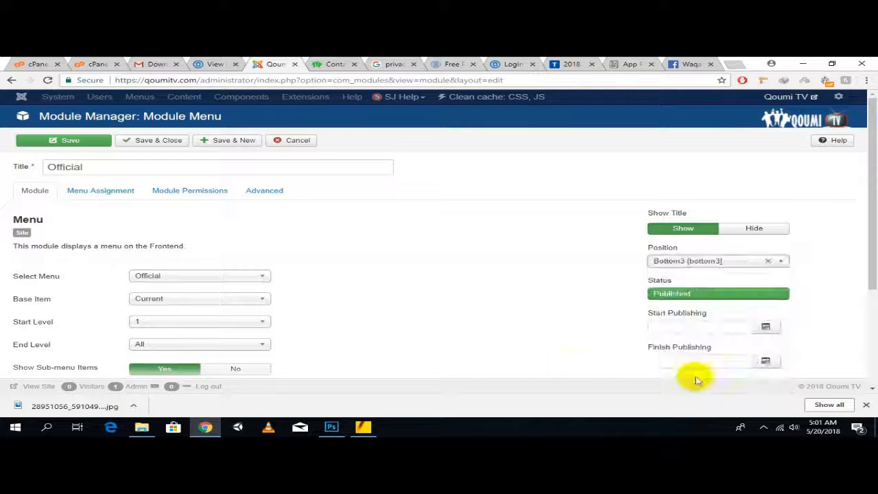
{"action": "left_click", "coordinate": [100, 191]}
{"action": "left_click", "coordinate": [90, 141]}
Step: Open the English Articles, About Us and Privacy Policy pages of the live site to check the footer's Official menu
{"action": "left_click", "coordinate": [340, 64]}
{"action": "scroll", "coordinate": [268, 165], "scroll_direction": "up", "scroll_amount": 10}
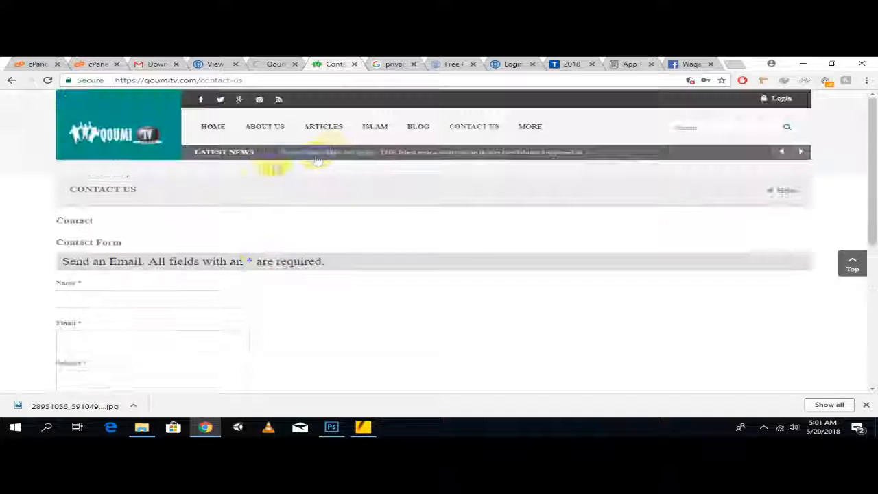
{"action": "left_click", "coordinate": [316, 124]}
{"action": "left_click", "coordinate": [328, 167]}
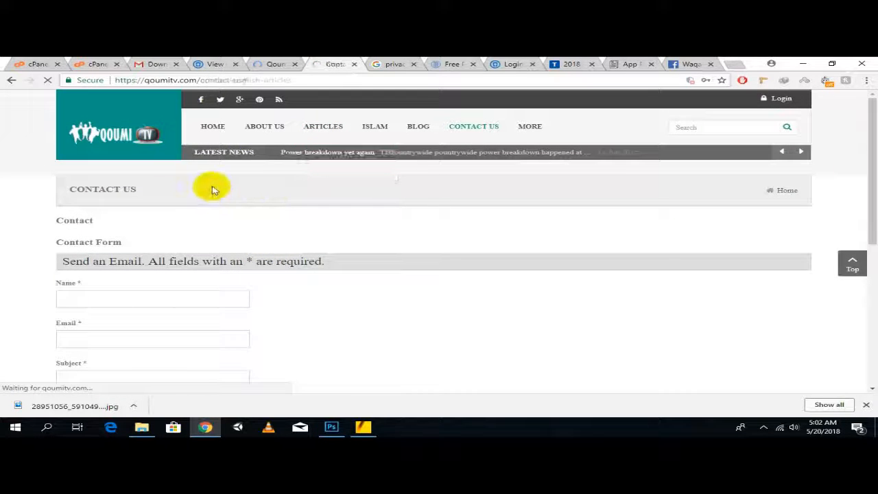
{"action": "scroll", "coordinate": [233, 196], "scroll_direction": "down", "scroll_amount": 5}
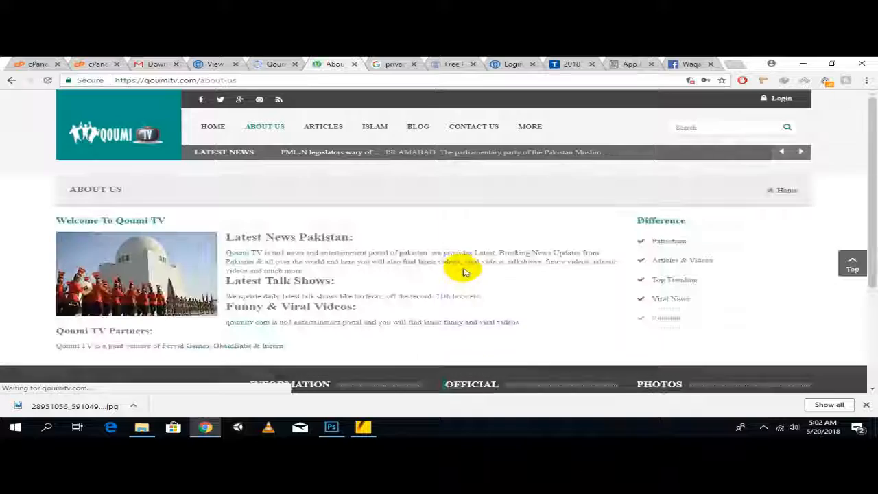
{"action": "scroll", "coordinate": [464, 273], "scroll_direction": "down", "scroll_amount": 3}
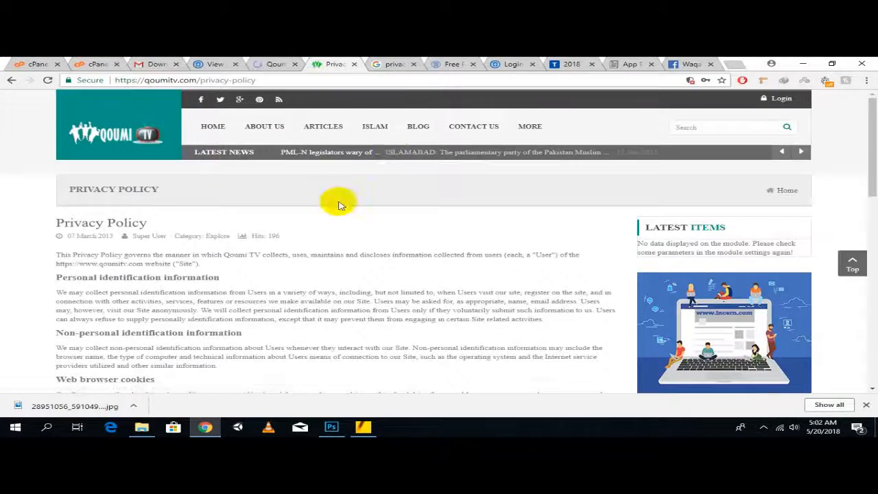
Step: Look through the live Privacy Policy page and its footer, close the downloads bar and return to the article's heading
{"action": "scroll", "coordinate": [338, 202], "scroll_direction": "down", "scroll_amount": 3}
{"action": "scroll", "coordinate": [338, 202], "scroll_direction": "down", "scroll_amount": 6}
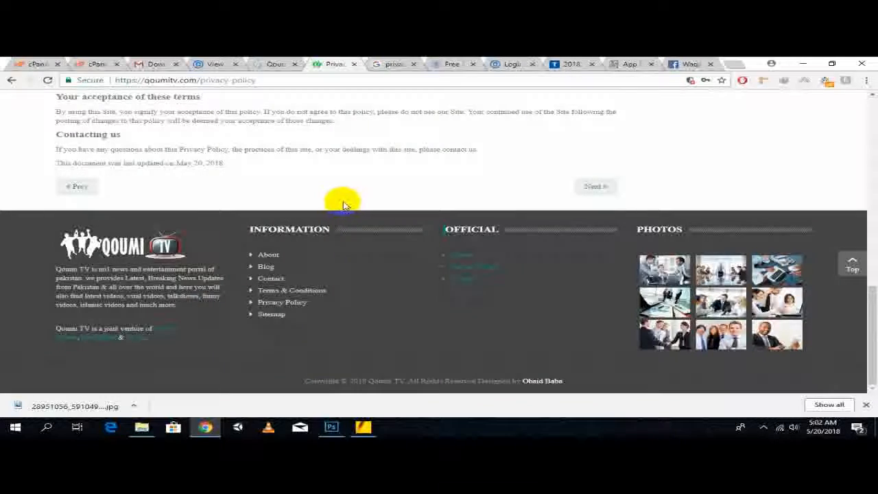
{"action": "scroll", "coordinate": [343, 203], "scroll_direction": "up", "scroll_amount": 1}
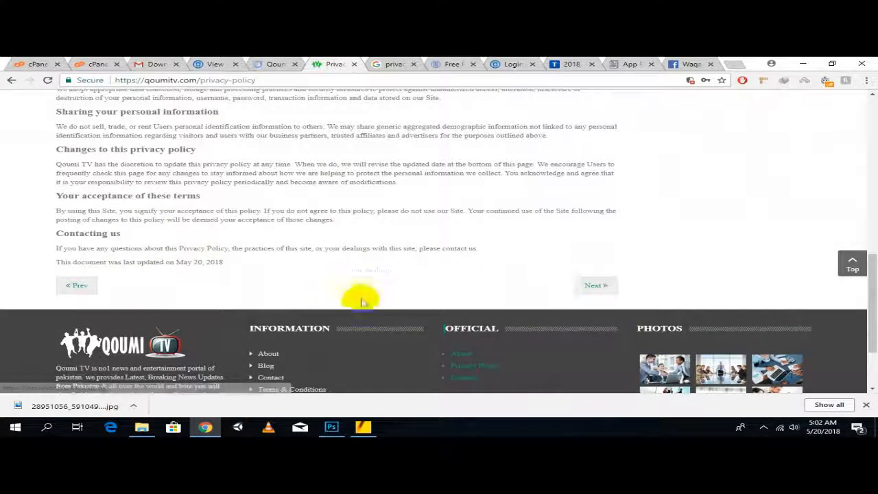
{"action": "scroll", "coordinate": [140, 249], "scroll_direction": "down", "scroll_amount": 2}
{"action": "scroll", "coordinate": [78, 245], "scroll_direction": "down", "scroll_amount": 2}
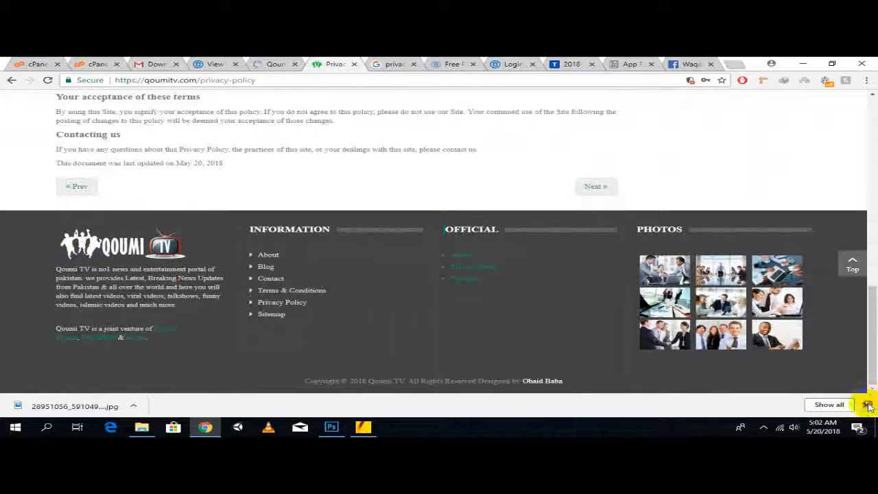
{"action": "left_click", "coordinate": [866, 405]}
{"action": "scroll", "coordinate": [393, 186], "scroll_direction": "up", "scroll_amount": 2}
{"action": "scroll", "coordinate": [393, 186], "scroll_direction": "up", "scroll_amount": 10}
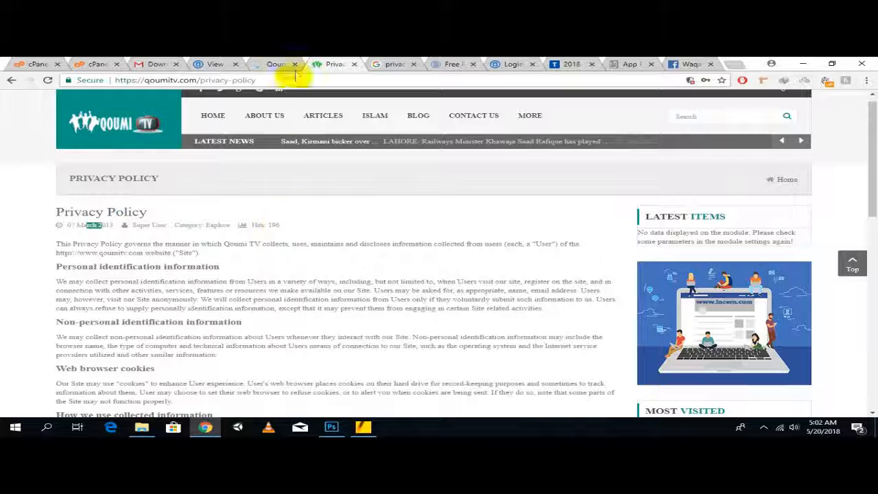
Step: Open the Privacy Policy item of the Official menu for editing in the Joomla administrator
{"action": "left_click_drag", "start_coordinate": [295, 225], "coordinate": [171, 225]}
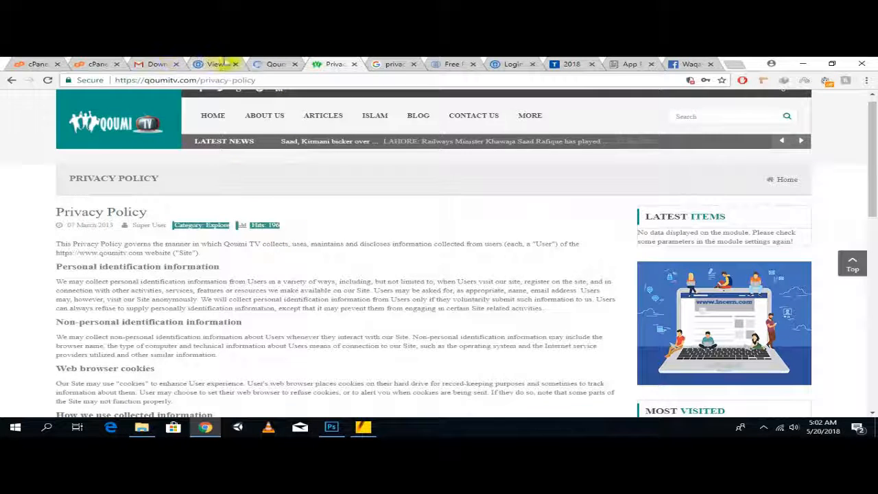
{"action": "left_click", "coordinate": [275, 63]}
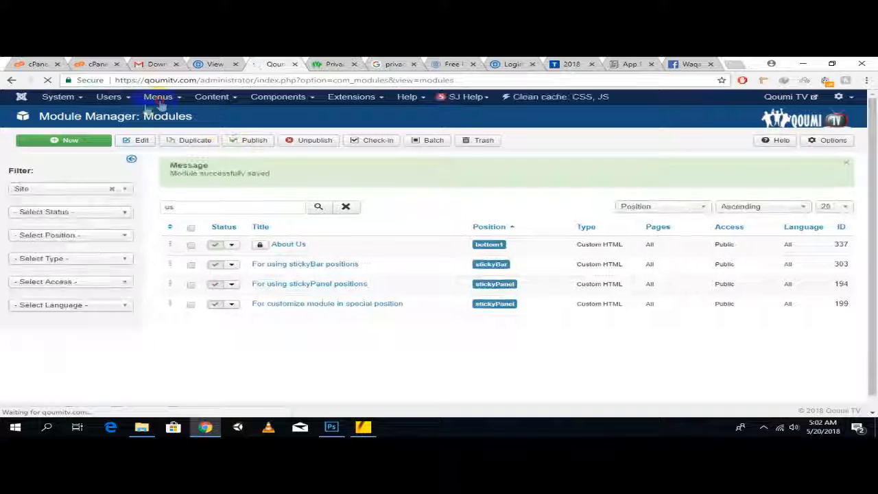
{"action": "left_click", "coordinate": [180, 101]}
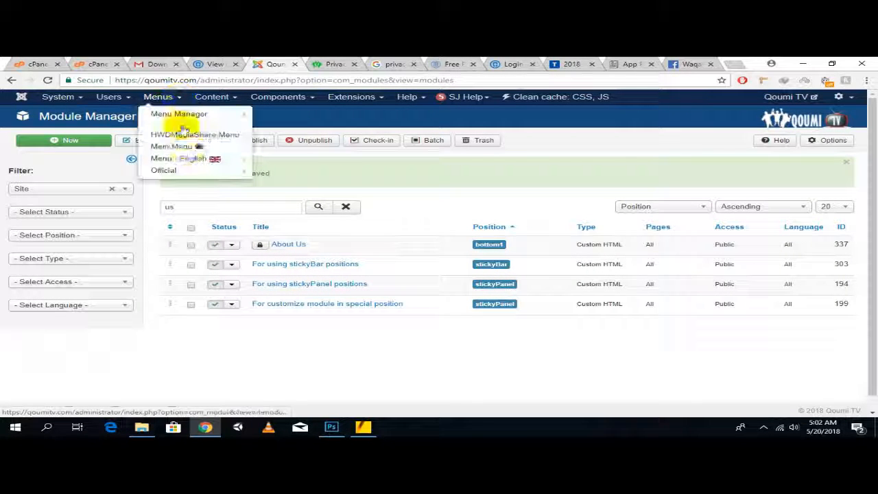
{"action": "left_click", "coordinate": [188, 167]}
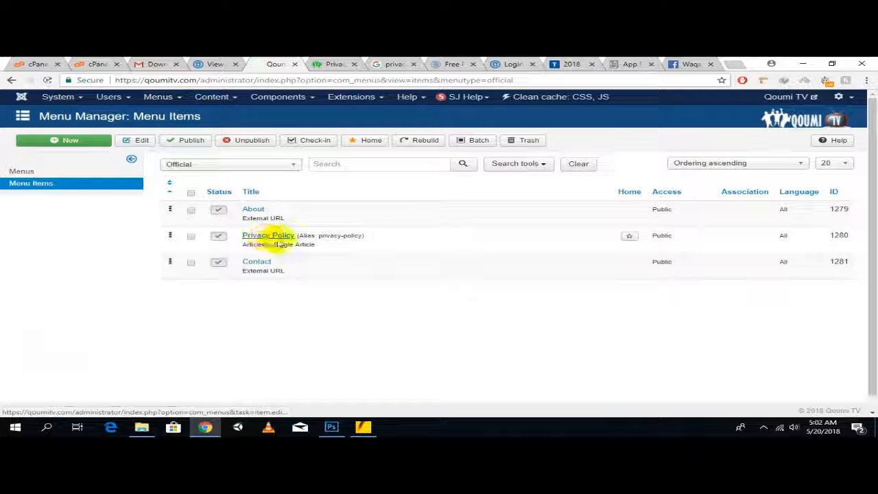
{"action": "left_click", "coordinate": [267, 238]}
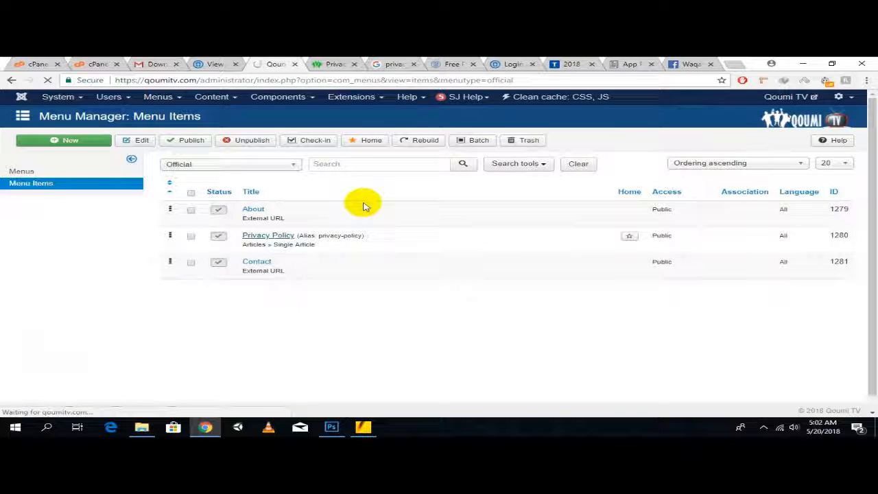
Step: In the menu item's options, hide the category, parent and author, and set Link Category, Link Parent and Link Author to No
{"action": "left_click", "coordinate": [84, 192]}
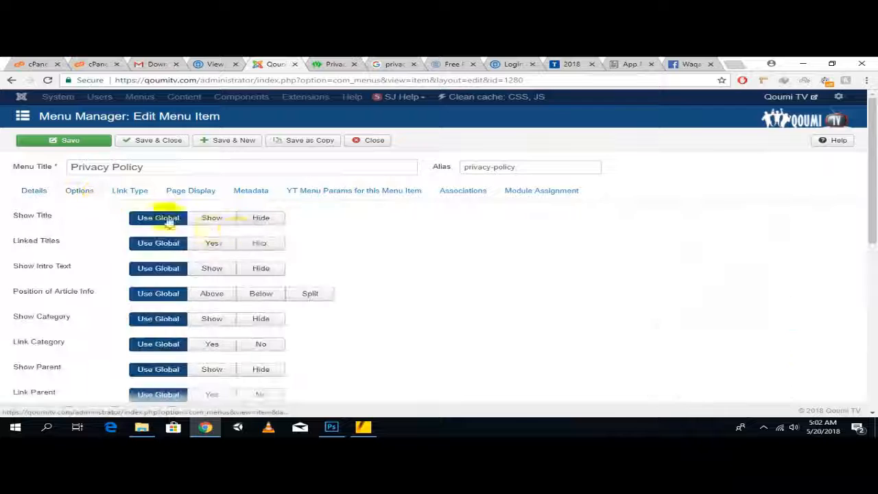
{"action": "scroll", "coordinate": [273, 256], "scroll_direction": "down", "scroll_amount": 2}
{"action": "left_click", "coordinate": [261, 219]}
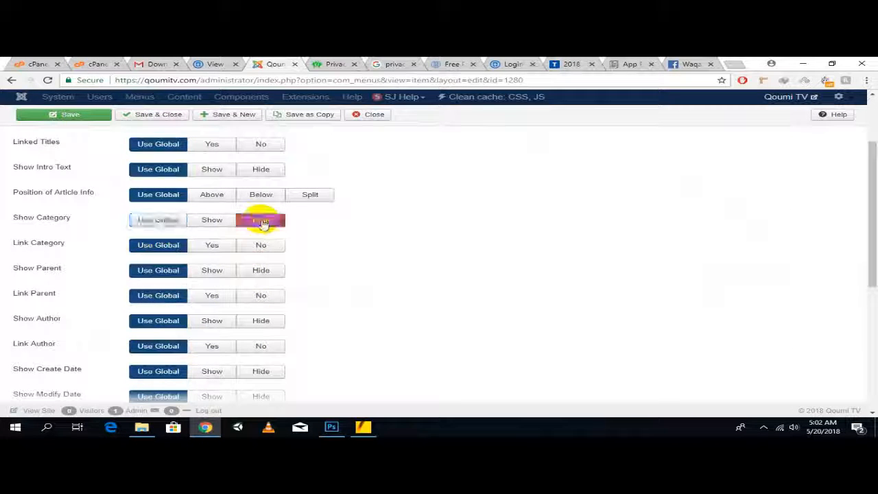
{"action": "left_click", "coordinate": [261, 270]}
{"action": "left_click", "coordinate": [262, 295]}
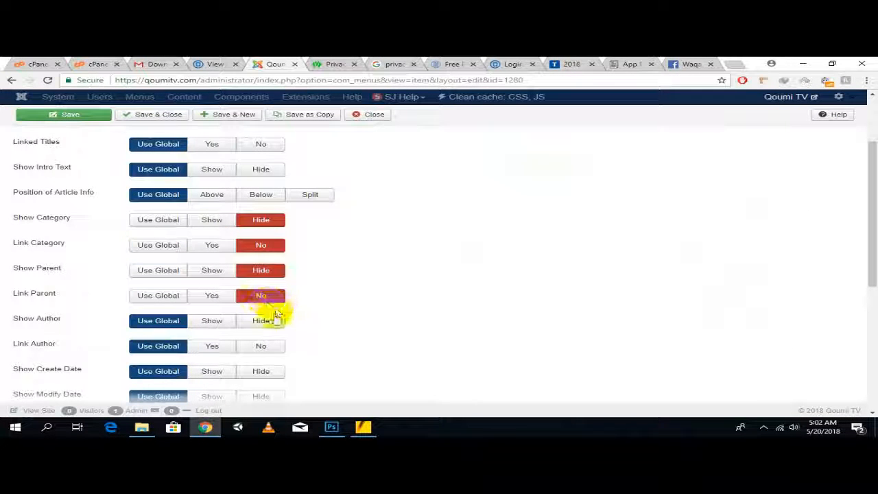
{"action": "left_click", "coordinate": [269, 321]}
{"action": "left_click", "coordinate": [266, 346]}
Step: Hide the create, modify and publish dates, navigation, voting and icons for the Privacy Policy item
{"action": "scroll", "coordinate": [345, 319], "scroll_direction": "down", "scroll_amount": 3}
{"action": "left_click", "coordinate": [261, 223]}
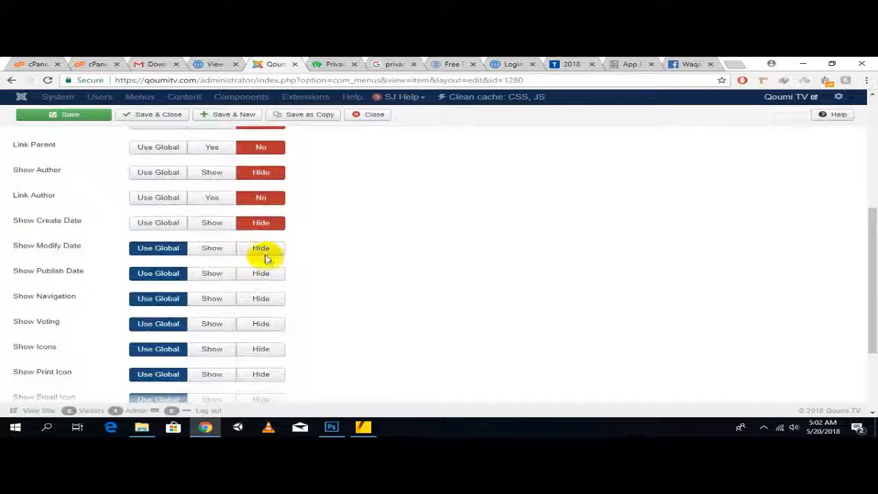
{"action": "left_click", "coordinate": [262, 248]}
{"action": "left_click", "coordinate": [272, 325]}
{"action": "left_click", "coordinate": [264, 349]}
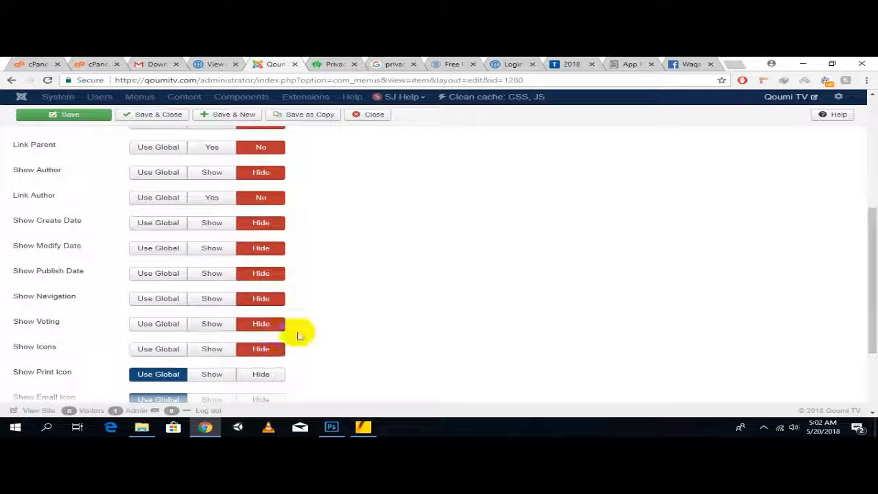
Step: Hide the print icon, email icon, hits and tags, set Show Unauthorised Links to No, and save and close the menu item
{"action": "scroll", "coordinate": [289, 323], "scroll_direction": "down", "scroll_amount": 2}
{"action": "left_click", "coordinate": [278, 282]}
{"action": "left_click", "coordinate": [269, 302]}
{"action": "left_click", "coordinate": [268, 327]}
{"action": "left_click", "coordinate": [269, 353]}
{"action": "scroll", "coordinate": [359, 294], "scroll_direction": "down", "scroll_amount": 1}
{"action": "left_click", "coordinate": [267, 354]}
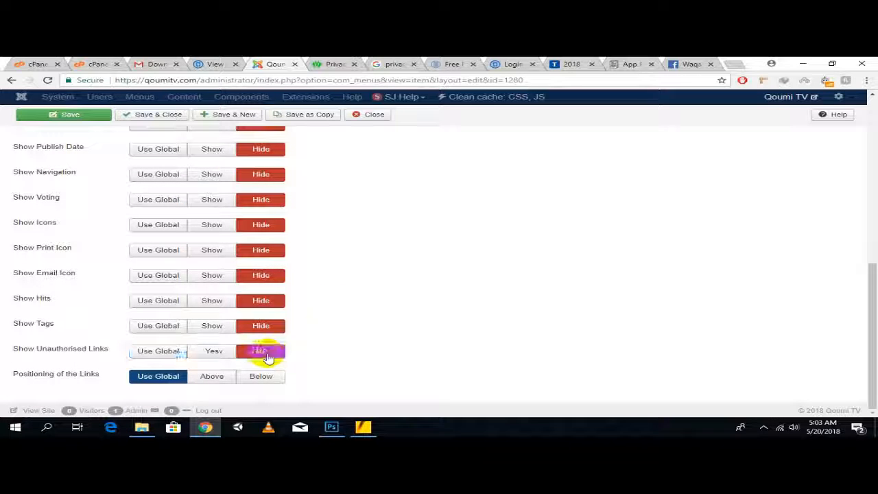
{"action": "left_click", "coordinate": [153, 114]}
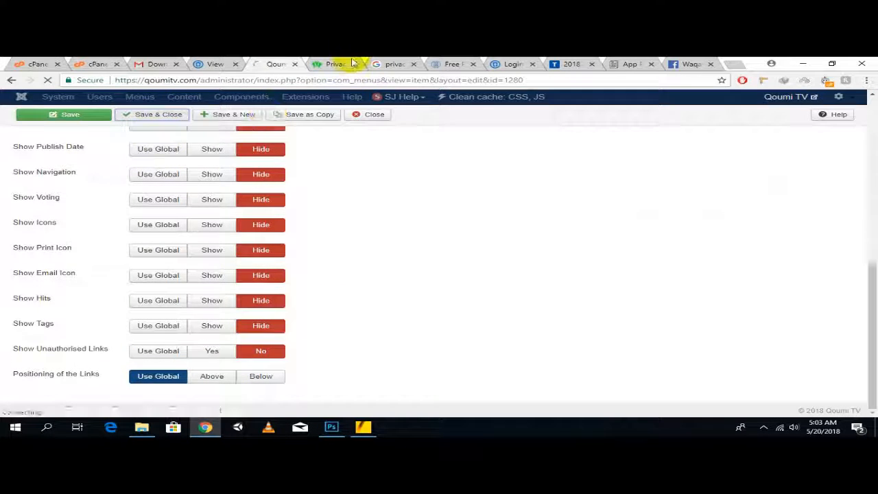
Step: Reload the live Privacy Policy page and check that the article details under its heading are hidden
{"action": "left_click", "coordinate": [330, 64]}
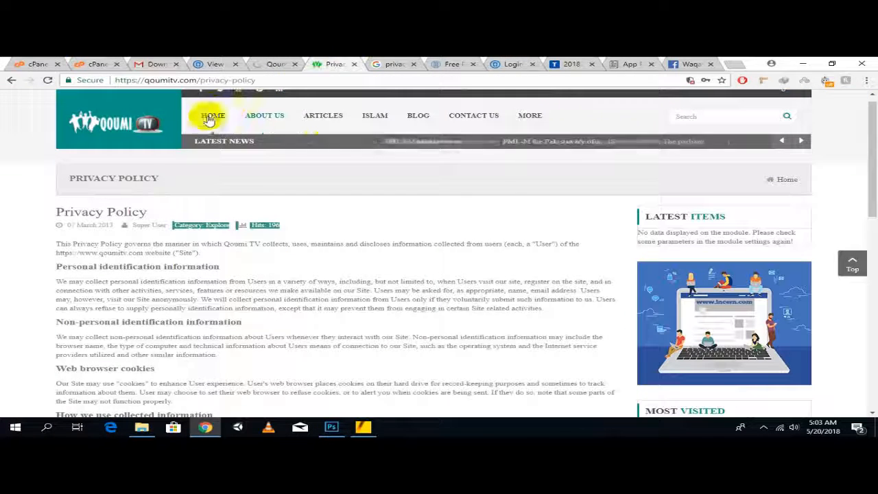
{"action": "left_click", "coordinate": [46, 81]}
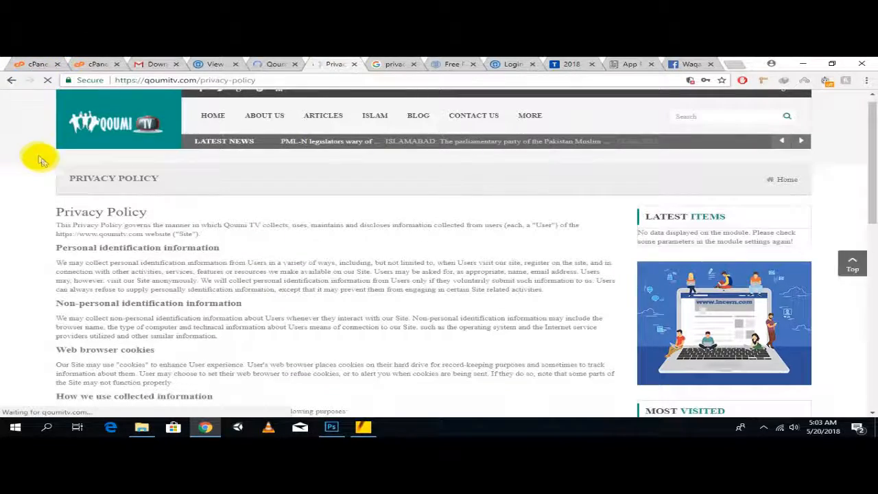
{"action": "scroll", "coordinate": [43, 163], "scroll_direction": "down", "scroll_amount": 10}
{"action": "scroll", "coordinate": [43, 163], "scroll_direction": "up", "scroll_amount": 11}
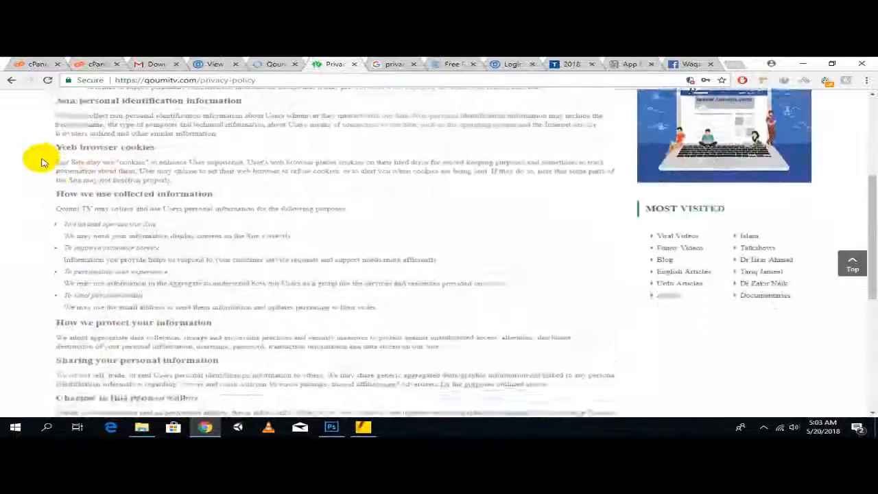
Step: Close the live Privacy Policy page and the Free Privacy Policy generator page
{"action": "left_click", "coordinate": [355, 65]}
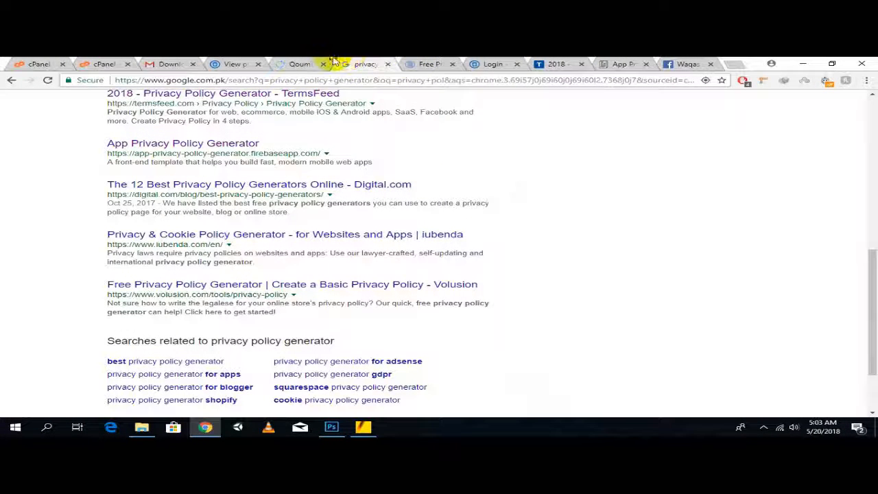
{"action": "left_click", "coordinate": [415, 63]}
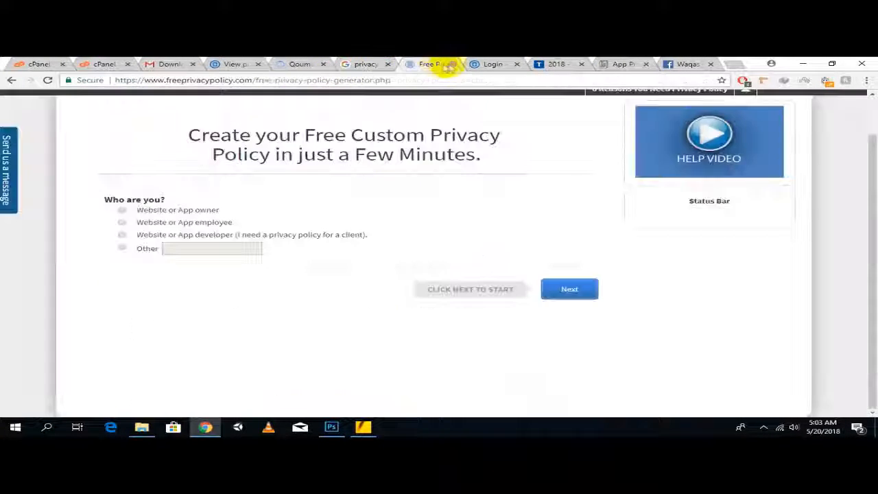
{"action": "left_click", "coordinate": [451, 64]}
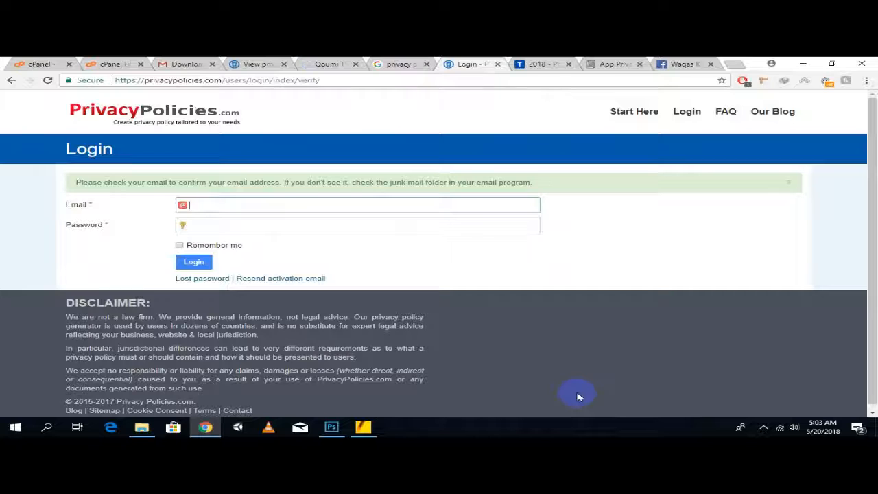
{"action": "left_click", "coordinate": [764, 428]}
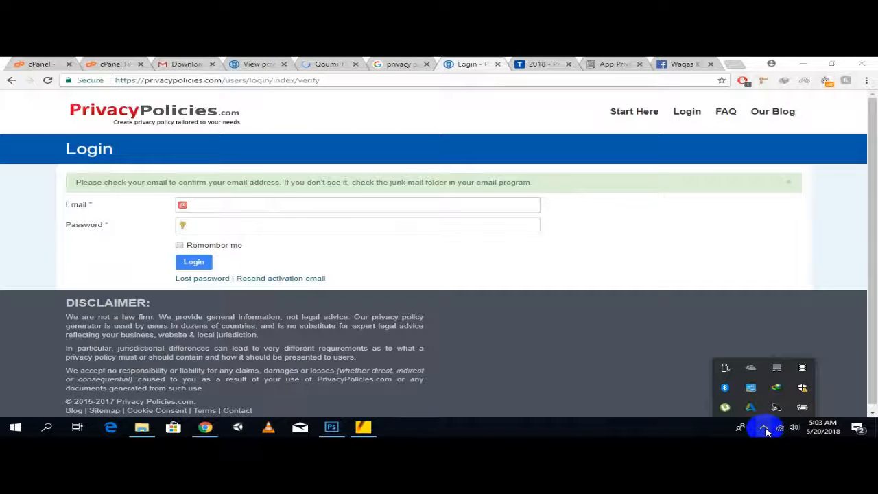